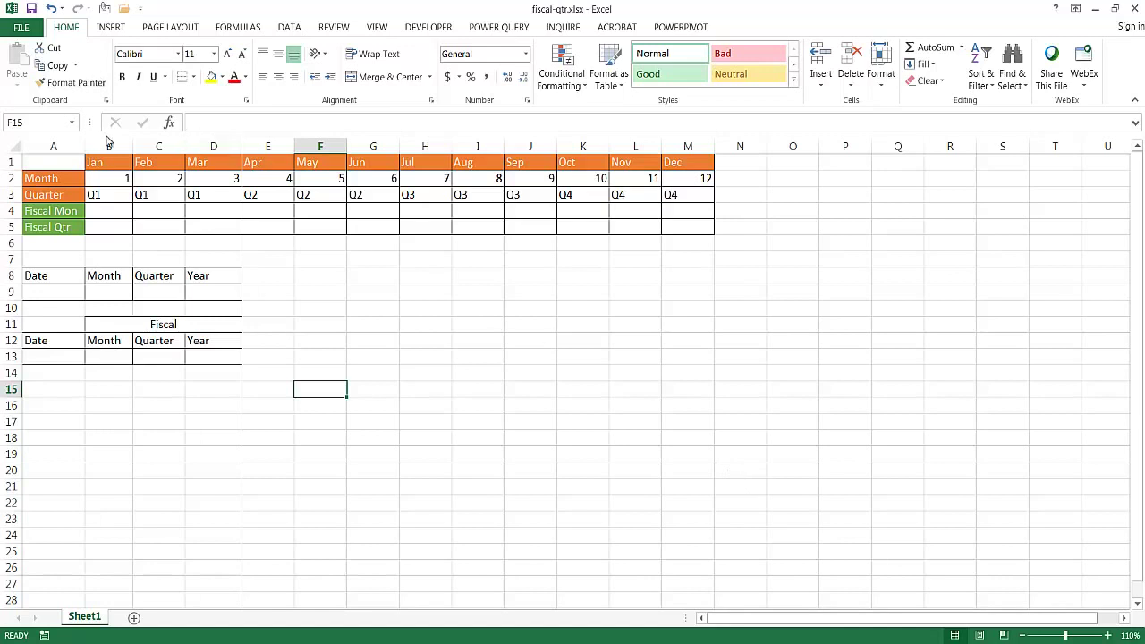
pyautogui.moveTo(66, 162); pyautogui.dragTo(682, 195)
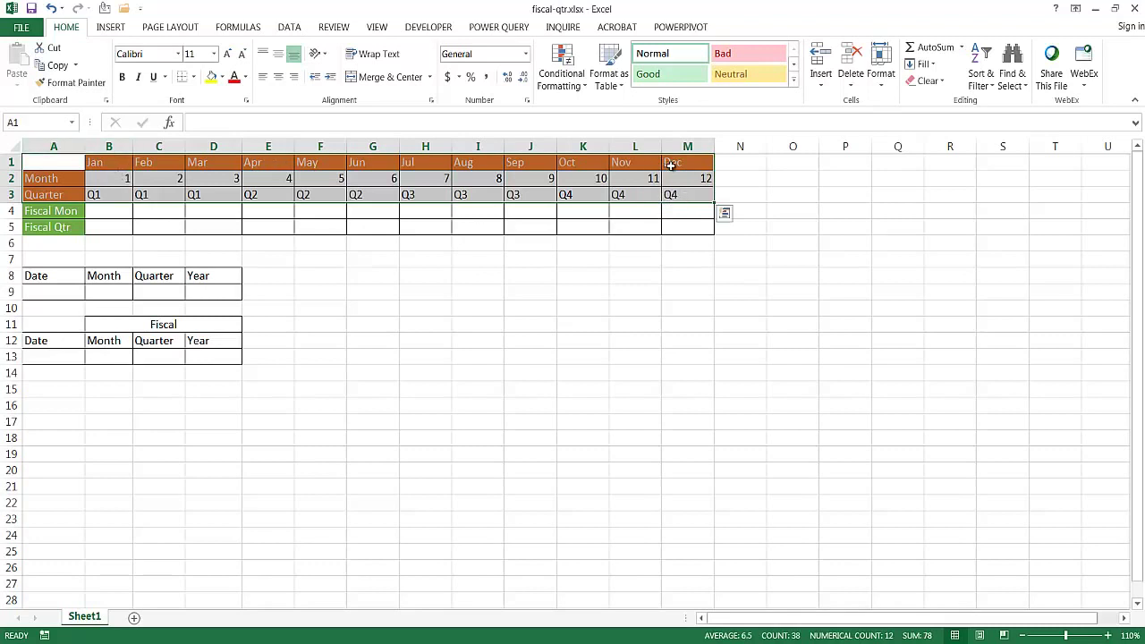
pyautogui.click(113, 179)
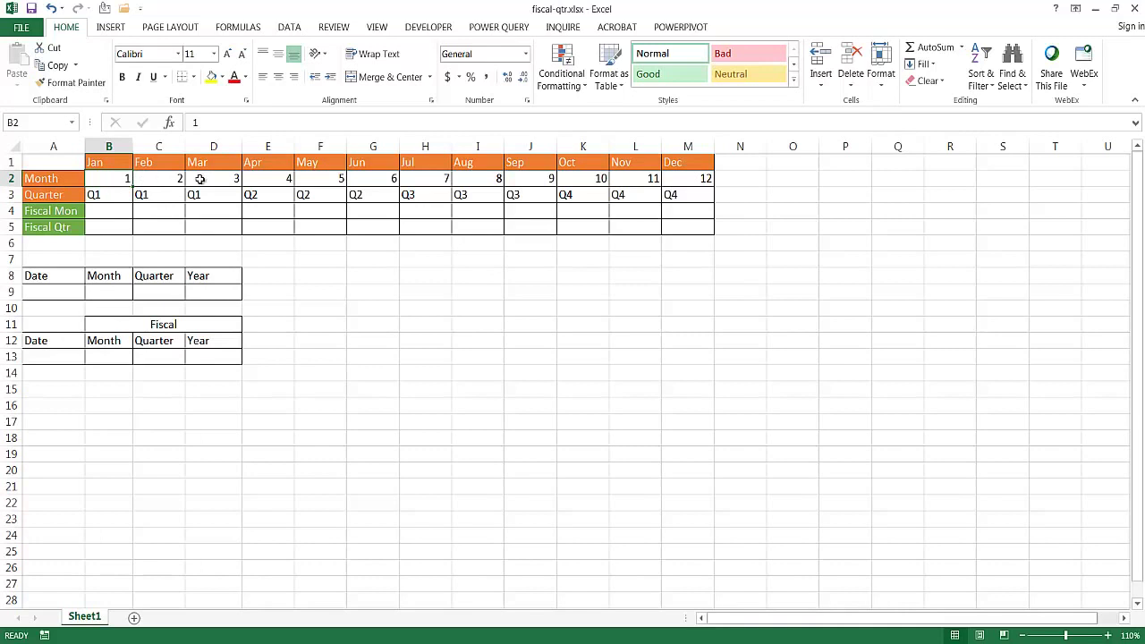
pyautogui.moveTo(215, 179); pyautogui.dragTo(125, 179)
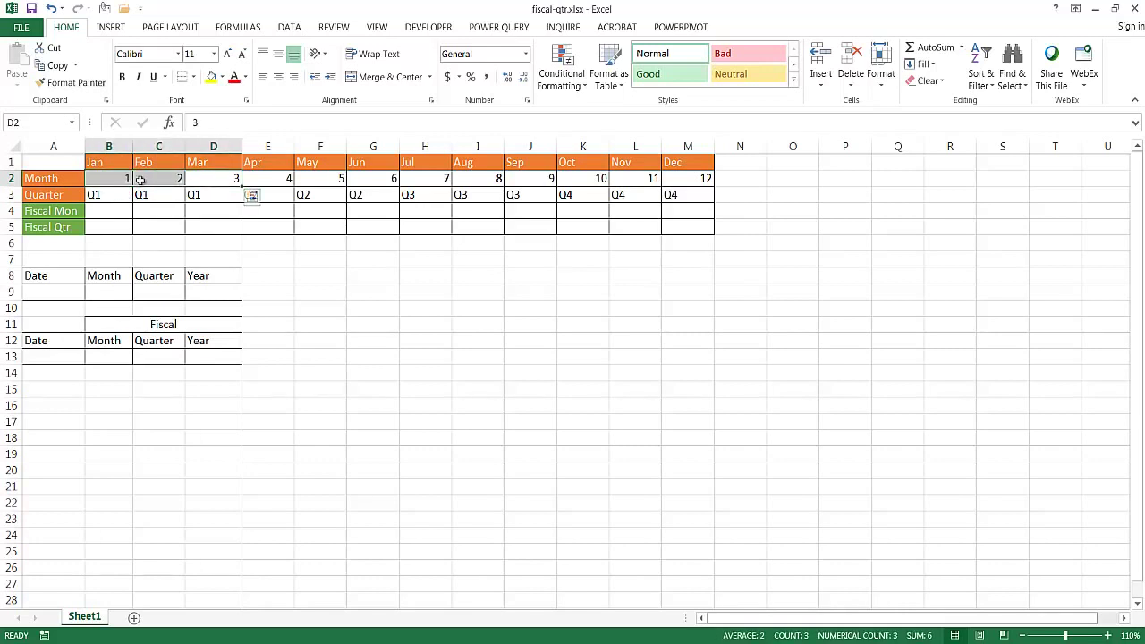
pyautogui.moveTo(119, 194); pyautogui.dragTo(214, 178)
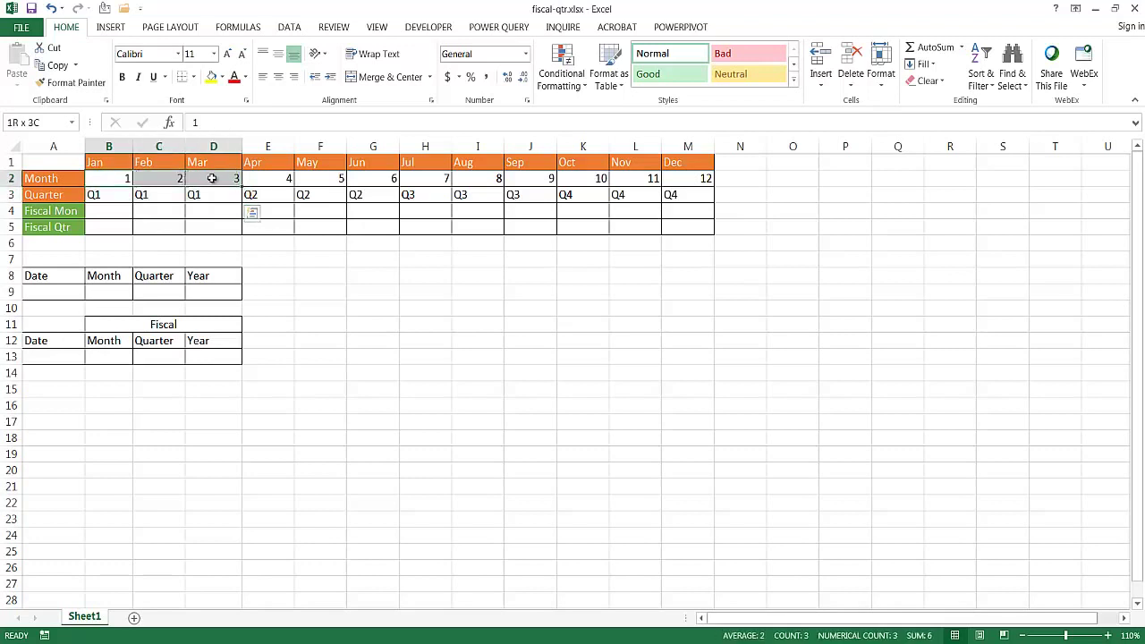
pyautogui.moveTo(122, 162); pyautogui.dragTo(376, 195)
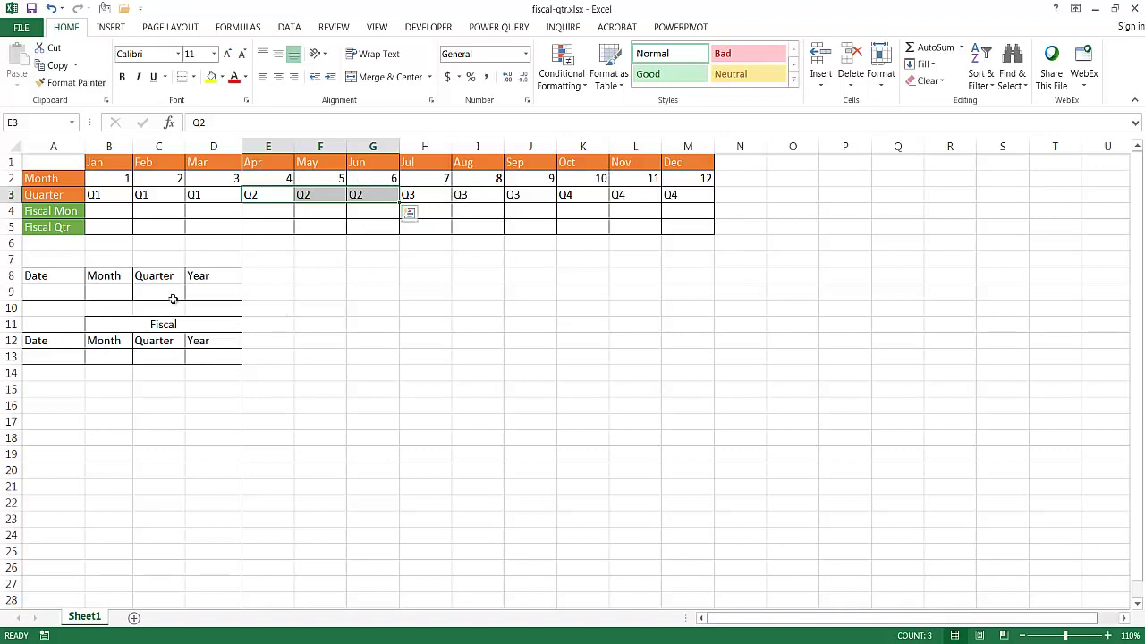
# - Enter the date 2/1/2017 in A9 and extract its month in B9 with =MONTH(A9)
pyautogui.click(69, 293)
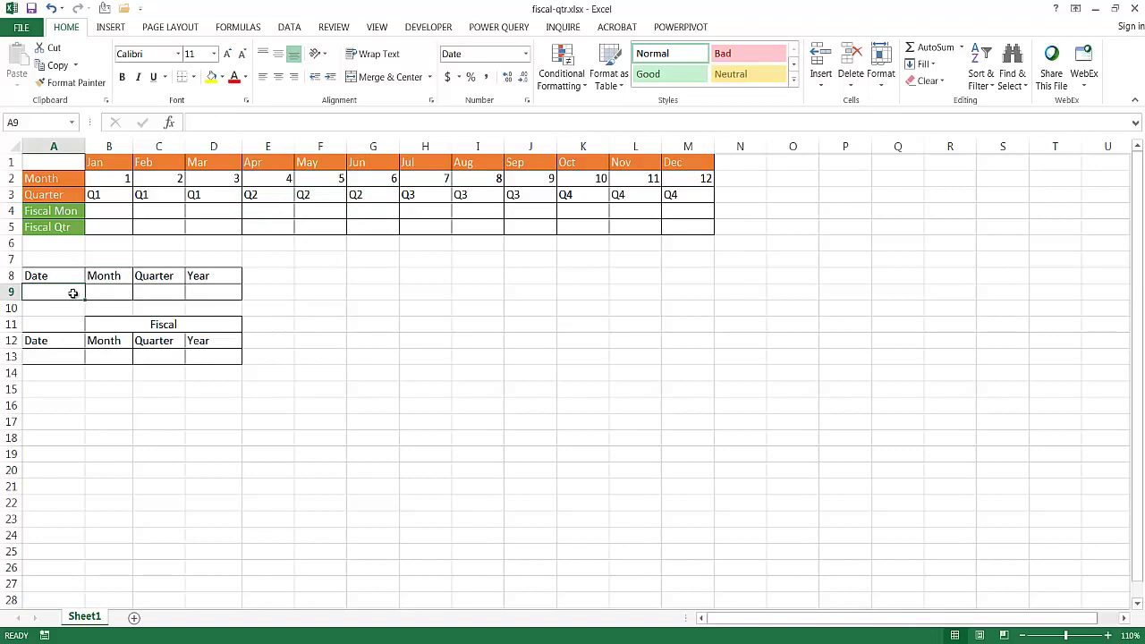
pyautogui.write('2/1/2017')
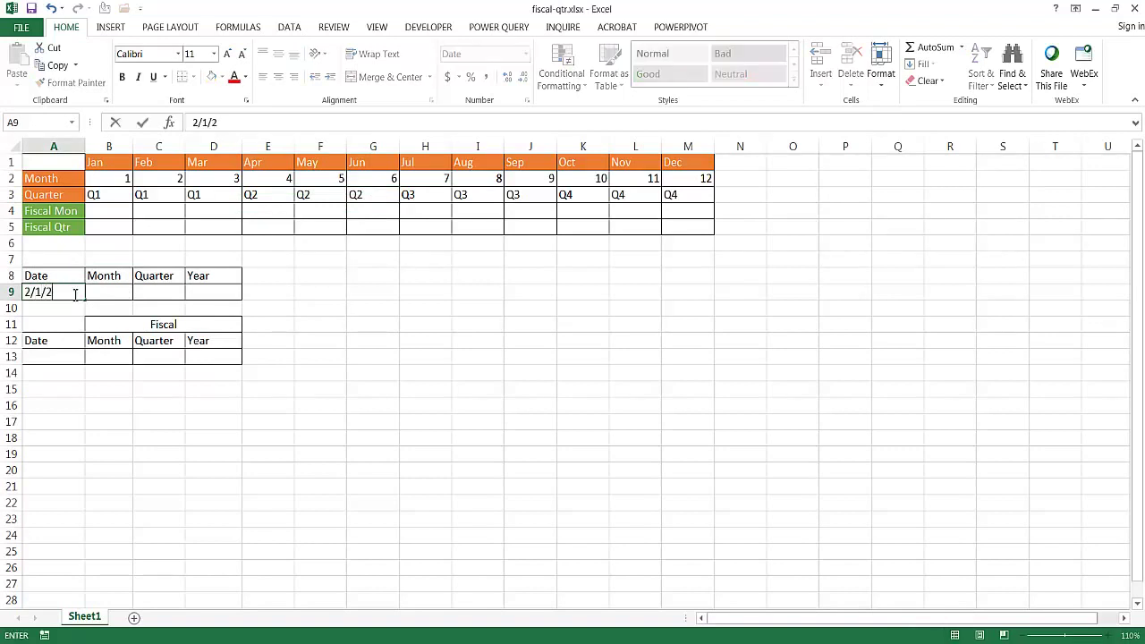
pyautogui.click(109, 293)
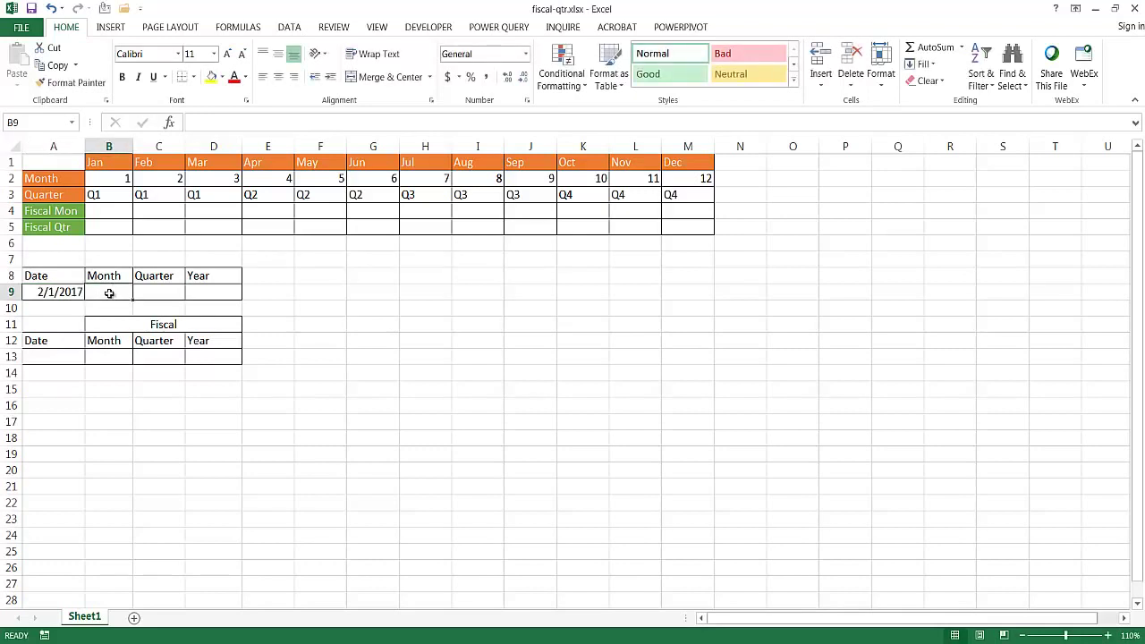
pyautogui.write('=')
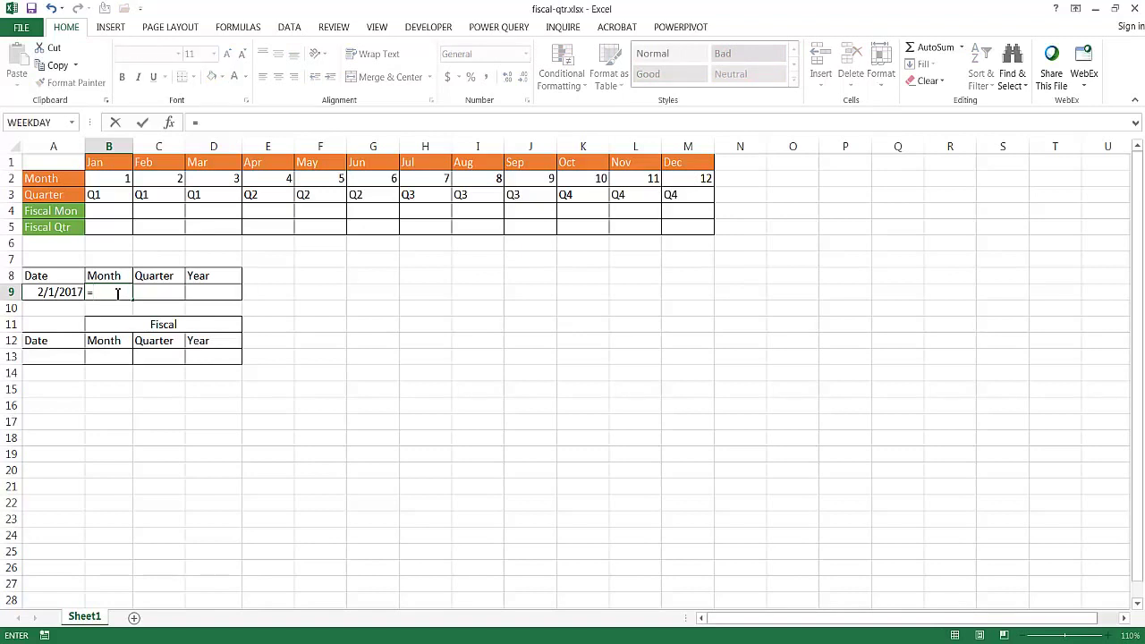
pyautogui.write('mon')
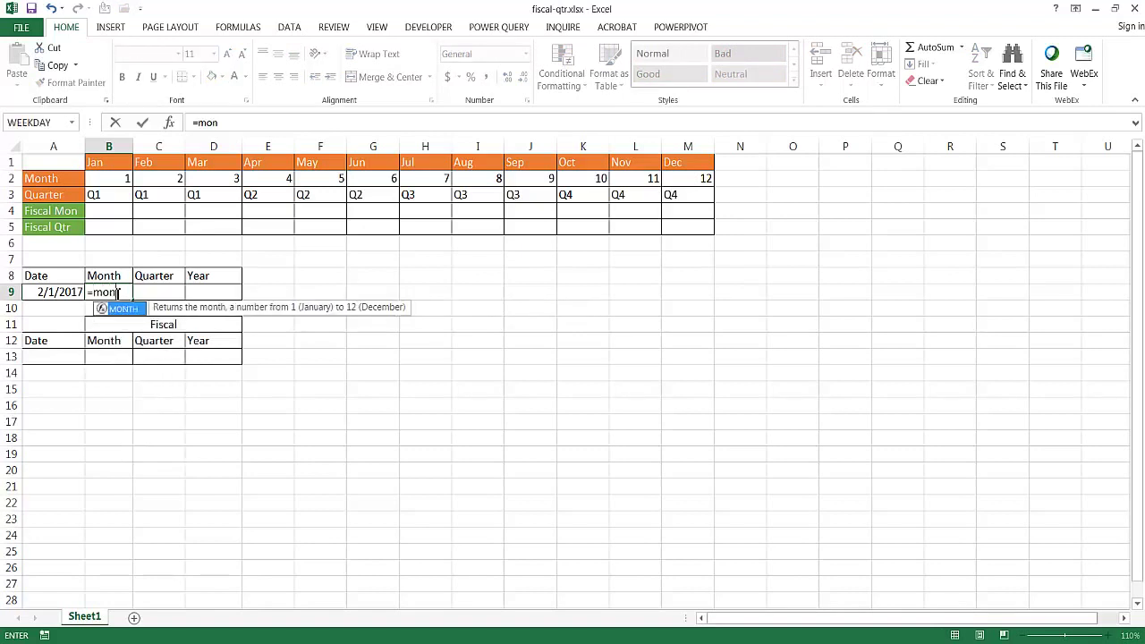
pyautogui.press('Tab')
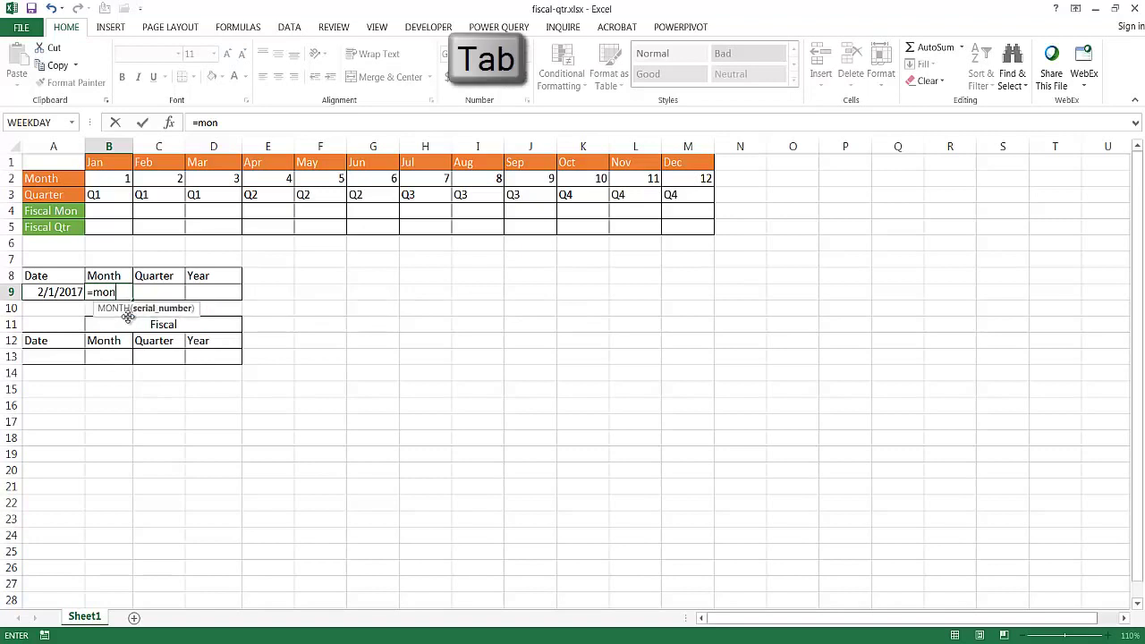
pyautogui.click(51, 291)
pyautogui.press('Return')
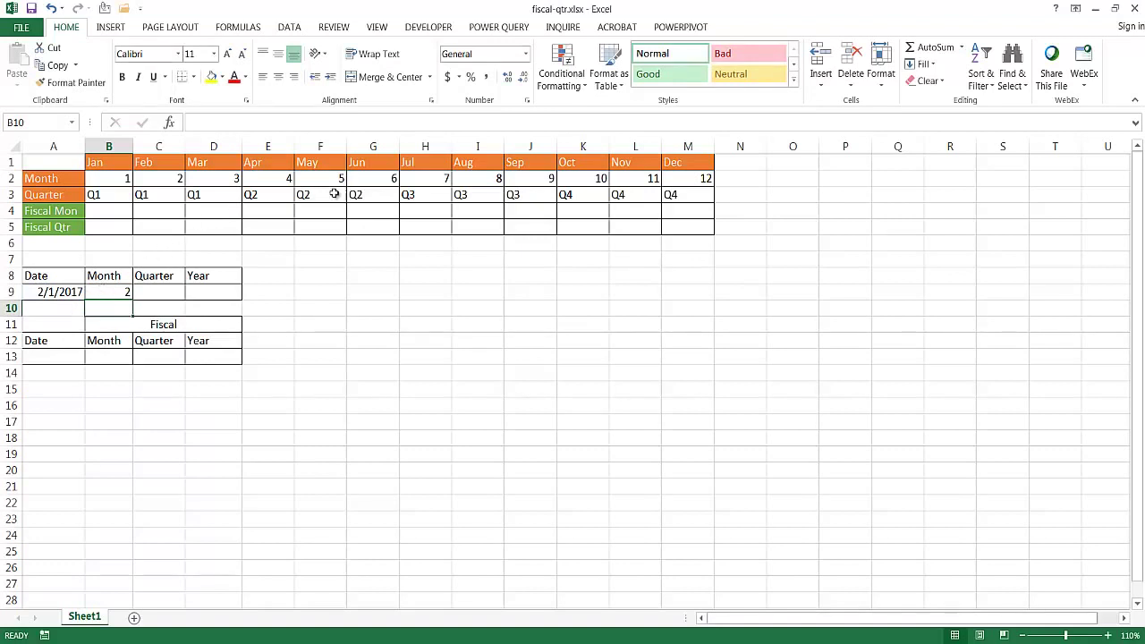
# - Change the date in A9 to 8/1/2017 to test the month formula
pyautogui.click(51, 291)
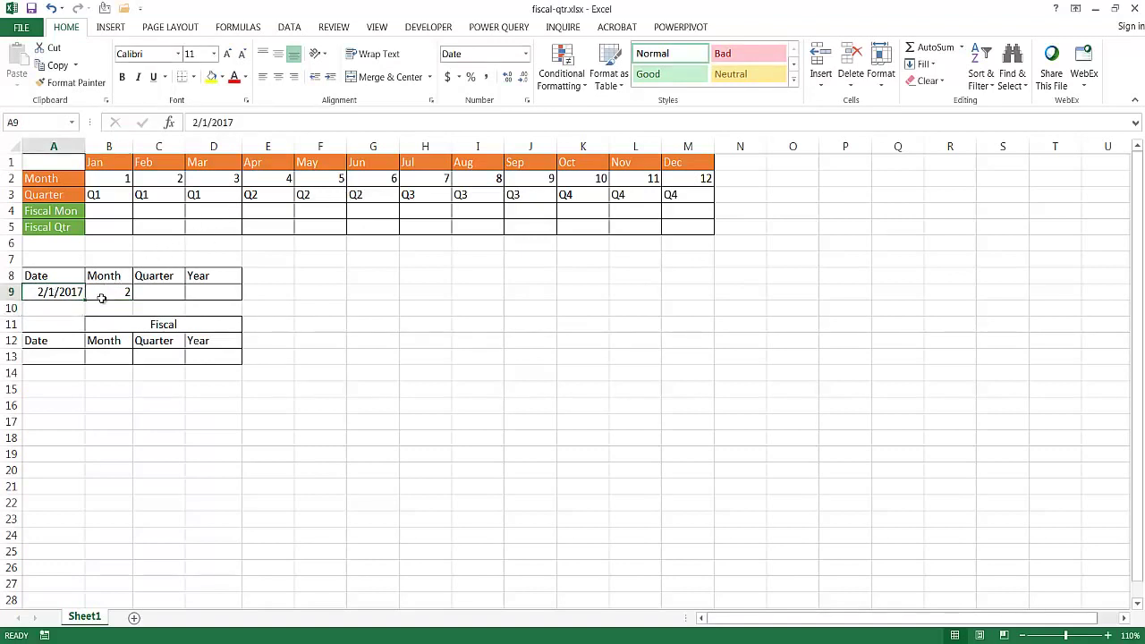
pyautogui.write('8/1/.')
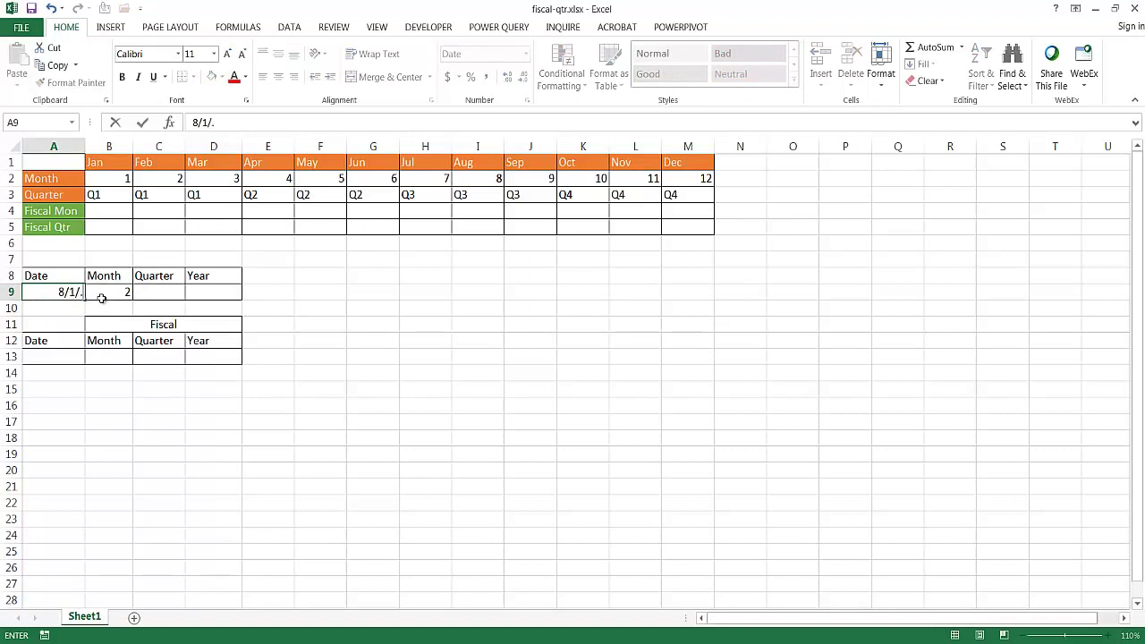
pyautogui.press('BackSpace')
pyautogui.write('2017')
pyautogui.hotkey('ctrl', 'Return')
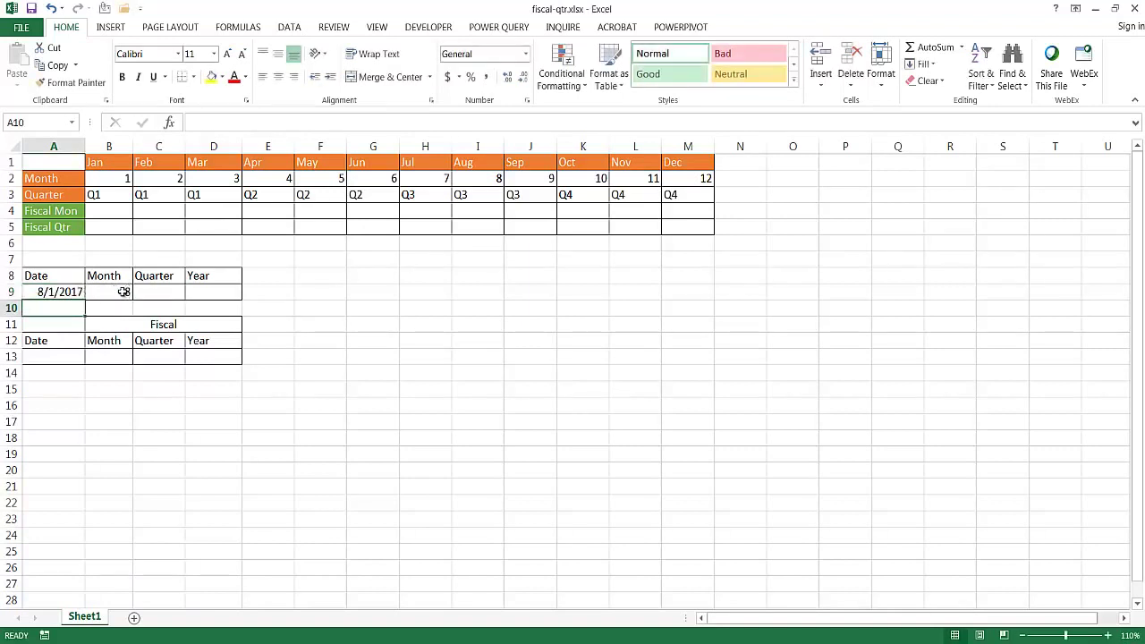
# - Set the date in A9 to 1/1/2017
pyautogui.write('1/1')
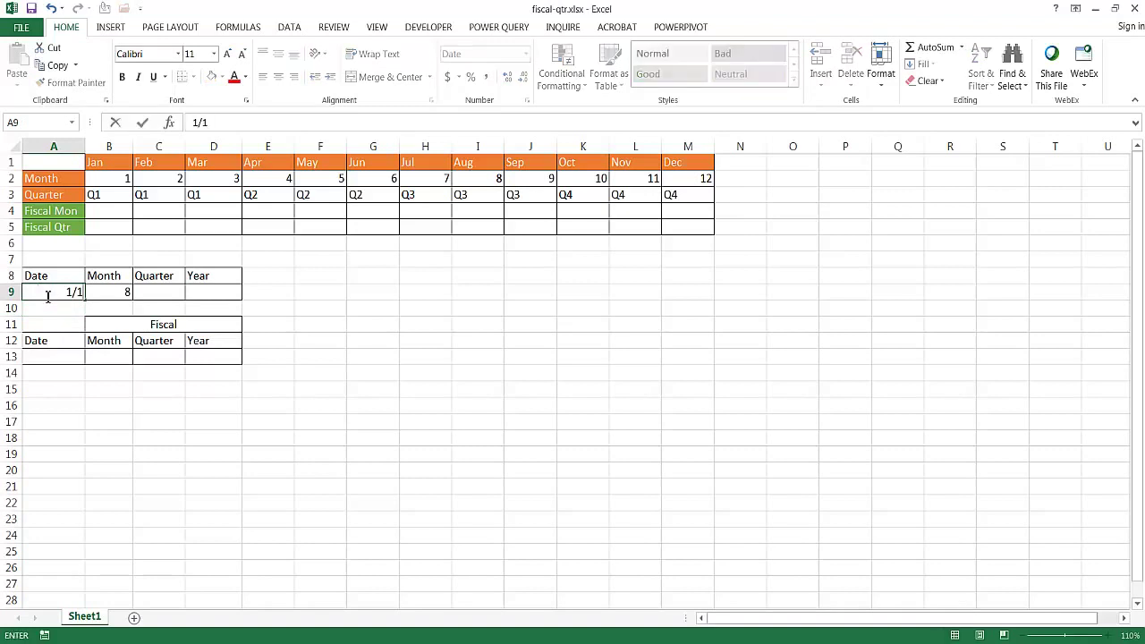
pyautogui.write('/2017')
pyautogui.press('Tab')
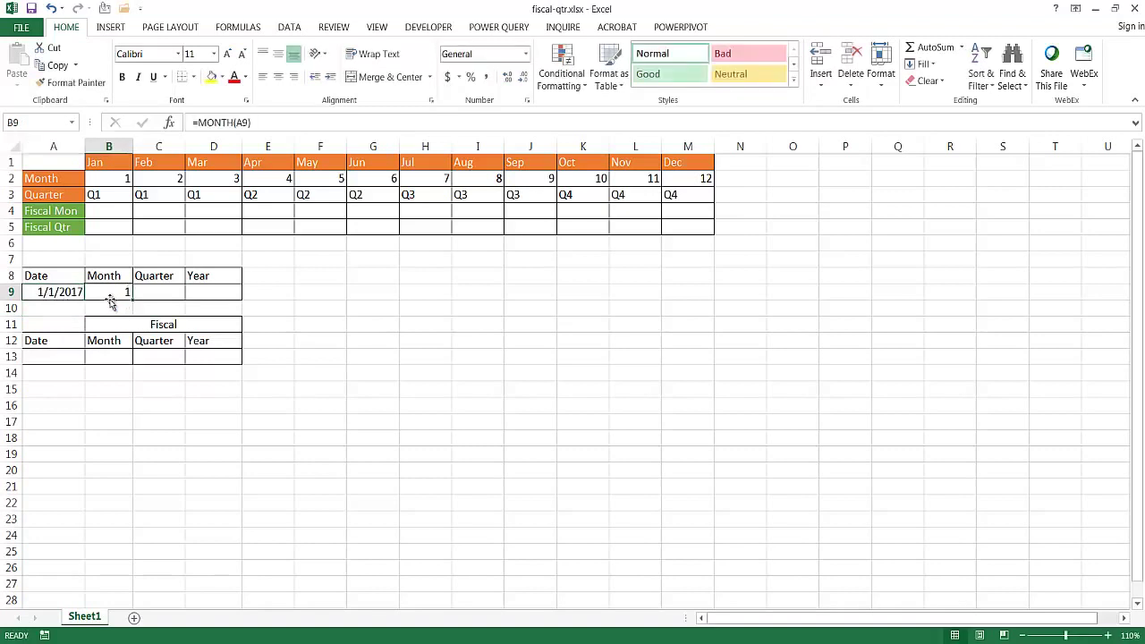
# - Start a CHOOSE formula in the Quarter cell C9 with MONTH(A9) as its index number
pyautogui.click(158, 291)
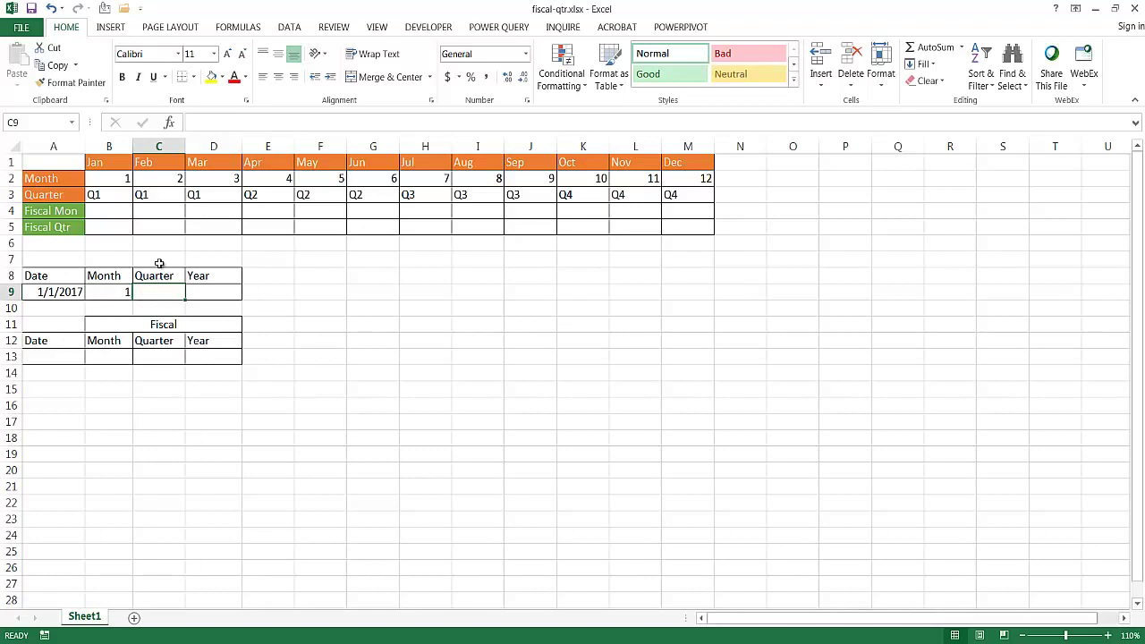
pyautogui.write('=')
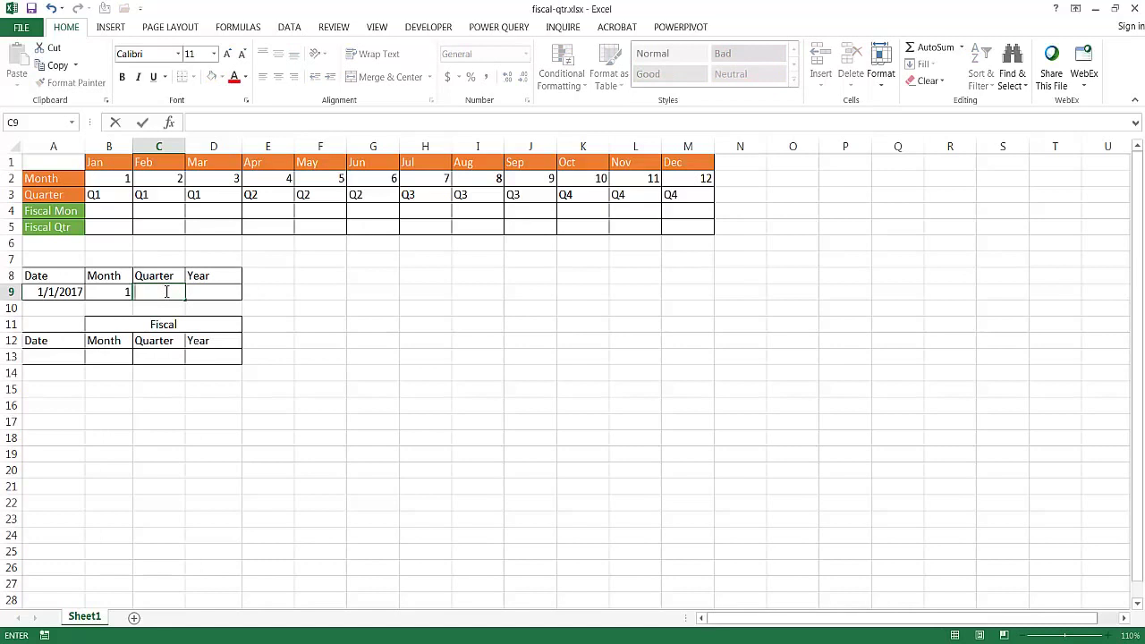
pyautogui.write('chho')
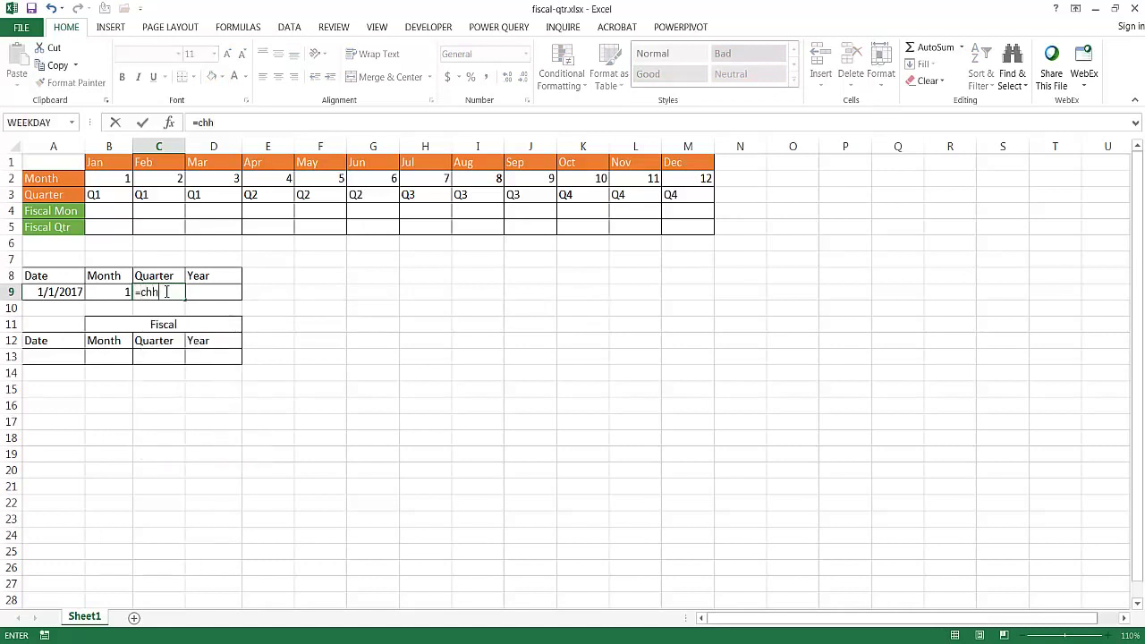
pyautogui.press('BackSpace')
pyautogui.press('BackSpace')
pyautogui.write('o')
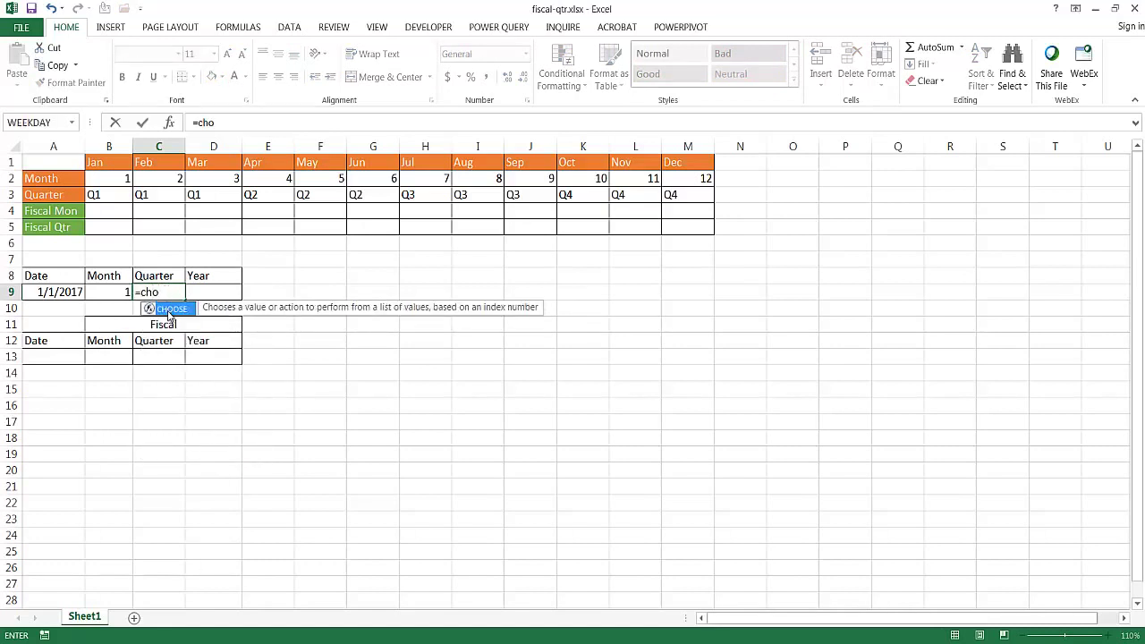
pyautogui.doubleClick(169, 313)
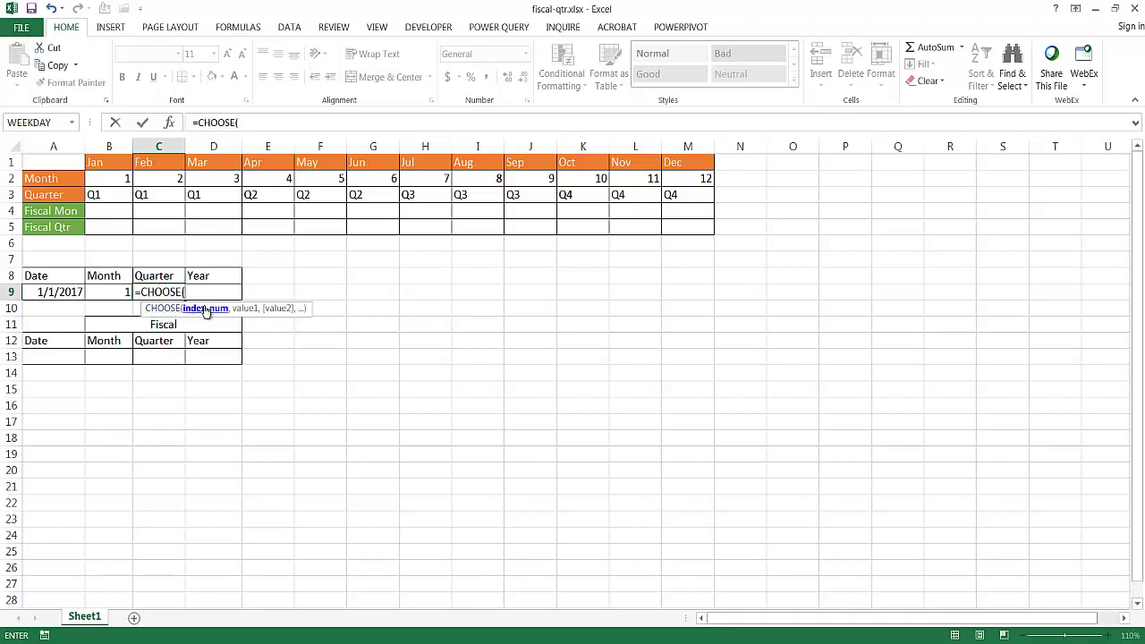
pyautogui.write('month')
pyautogui.press('Tab')
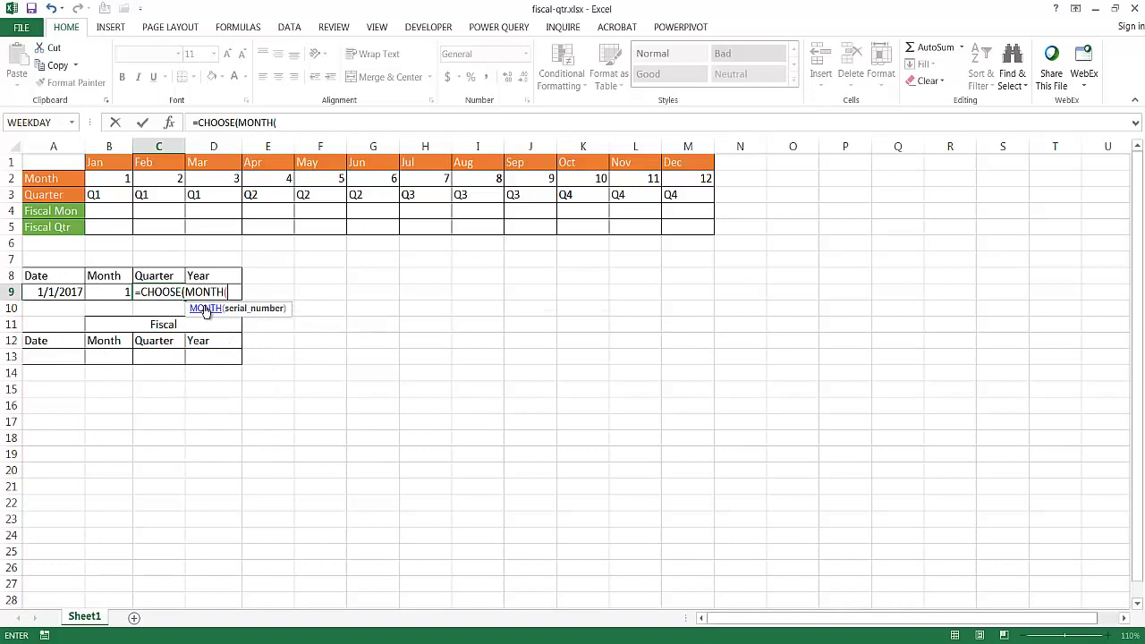
pyautogui.click(44, 292)
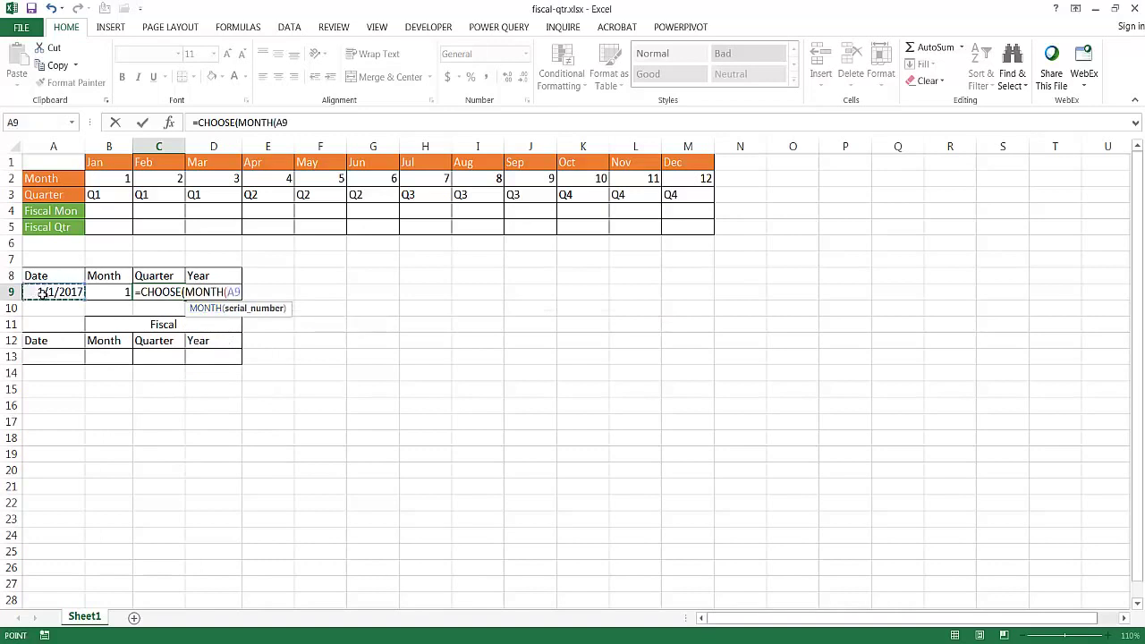
pyautogui.write('),')
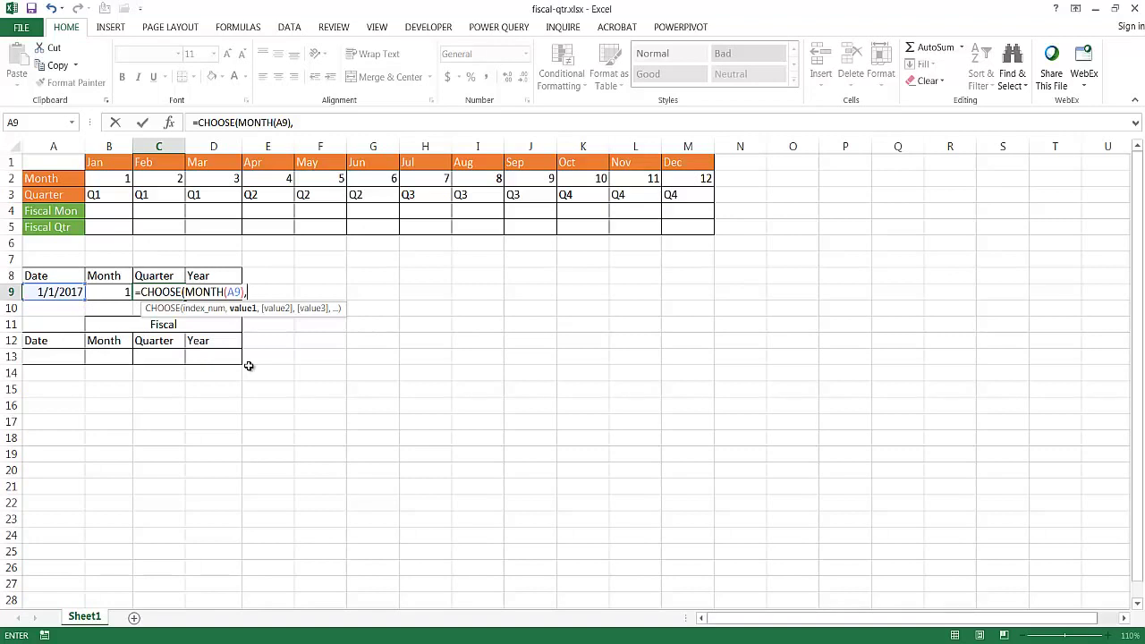
# - Add "Q1" three times as the first three values of the CHOOSE formula in C9
pyautogui.write('Q1",')
pyautogui.click(271, 291)
pyautogui.moveTo(270, 291); pyautogui.dragTo(251, 292)
pyautogui.hotkey('ctrl', 'c')
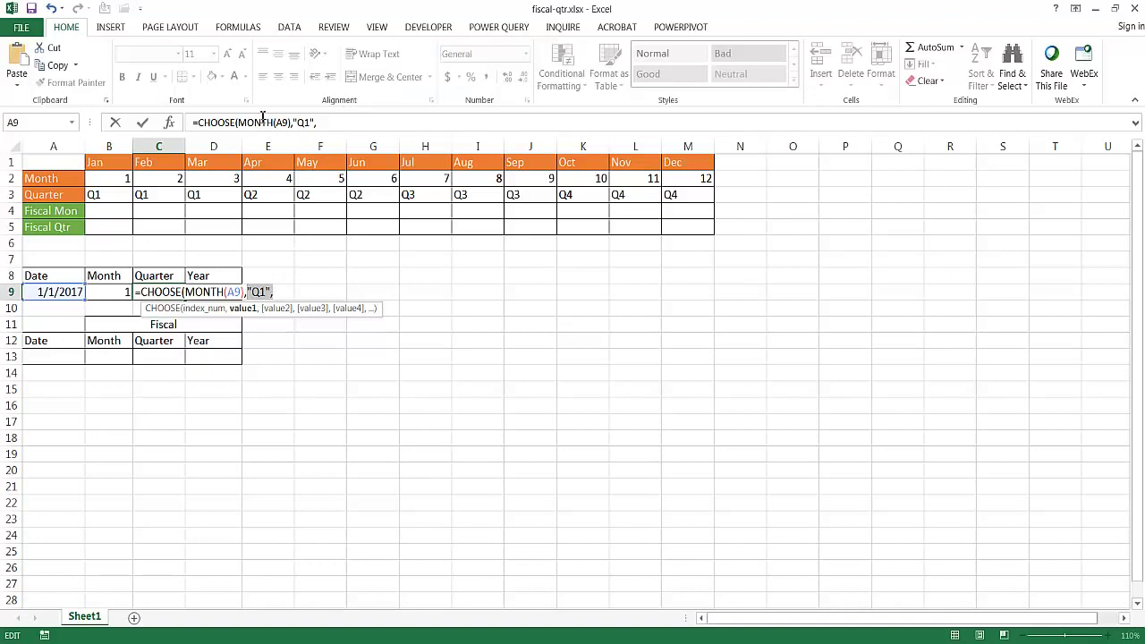
pyautogui.click(336, 124)
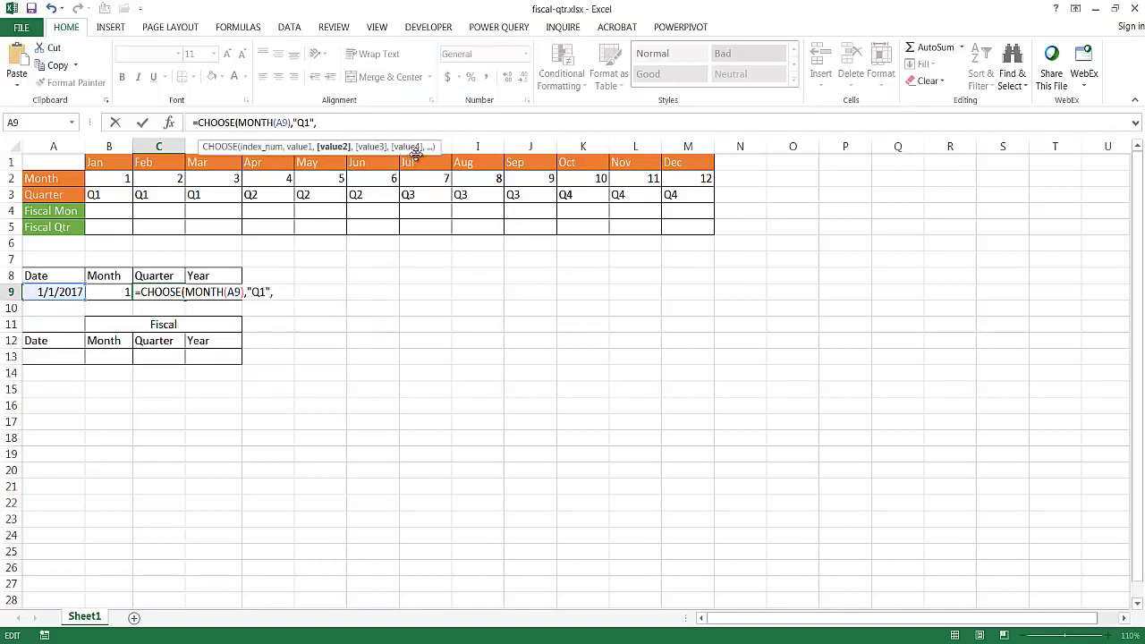
pyautogui.hotkey('ctrl', 'v')
pyautogui.hotkey('ctrl', 'z')
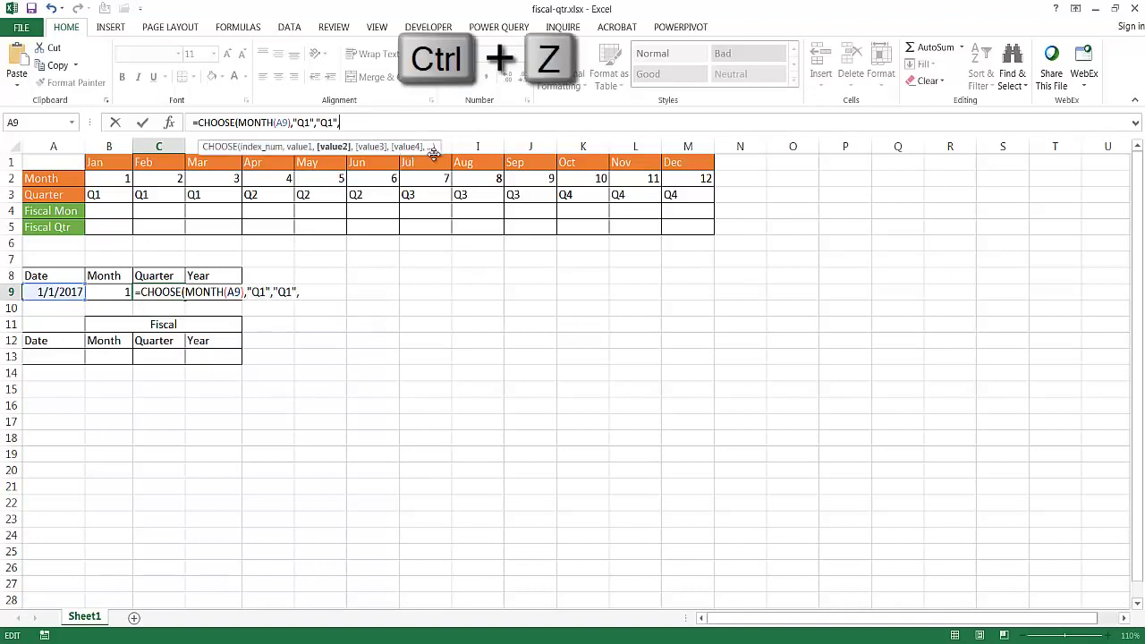
pyautogui.hotkey('ctrl', 'v')
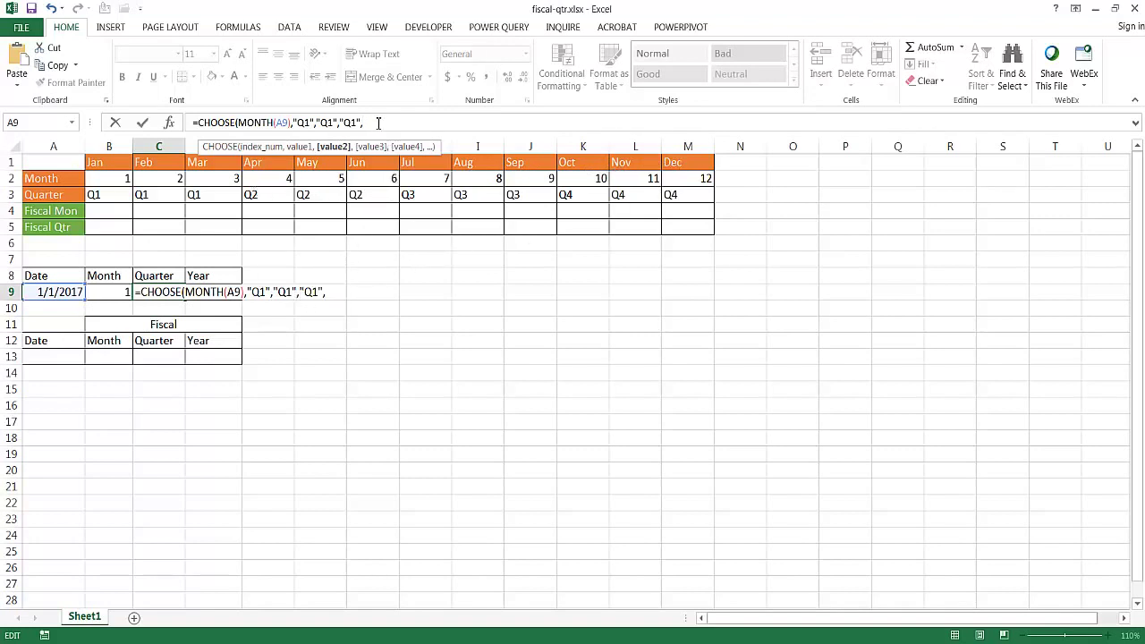
# - Add "Q2" three times as the fourth to sixth values of the CHOOSE formula
pyautogui.write('"Q1",')
pyautogui.click(377, 122)
pyautogui.press('BackSpace')
pyautogui.write('2",')
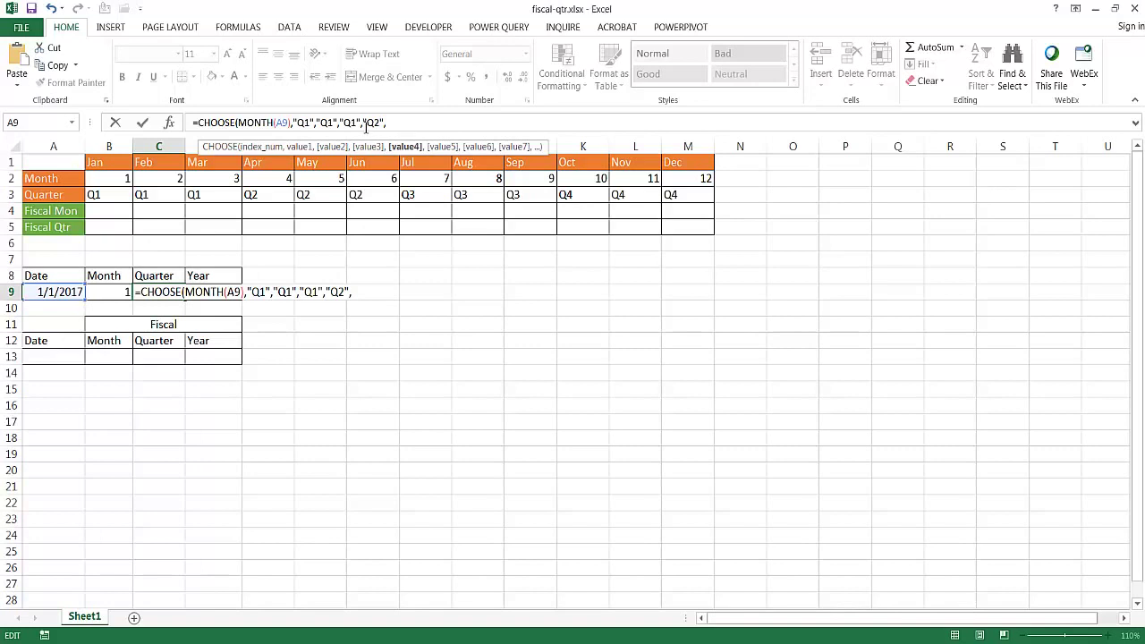
pyautogui.moveTo(362, 123); pyautogui.dragTo(386, 123)
pyautogui.click(377, 122)
pyautogui.write('"Q2","Q2",')
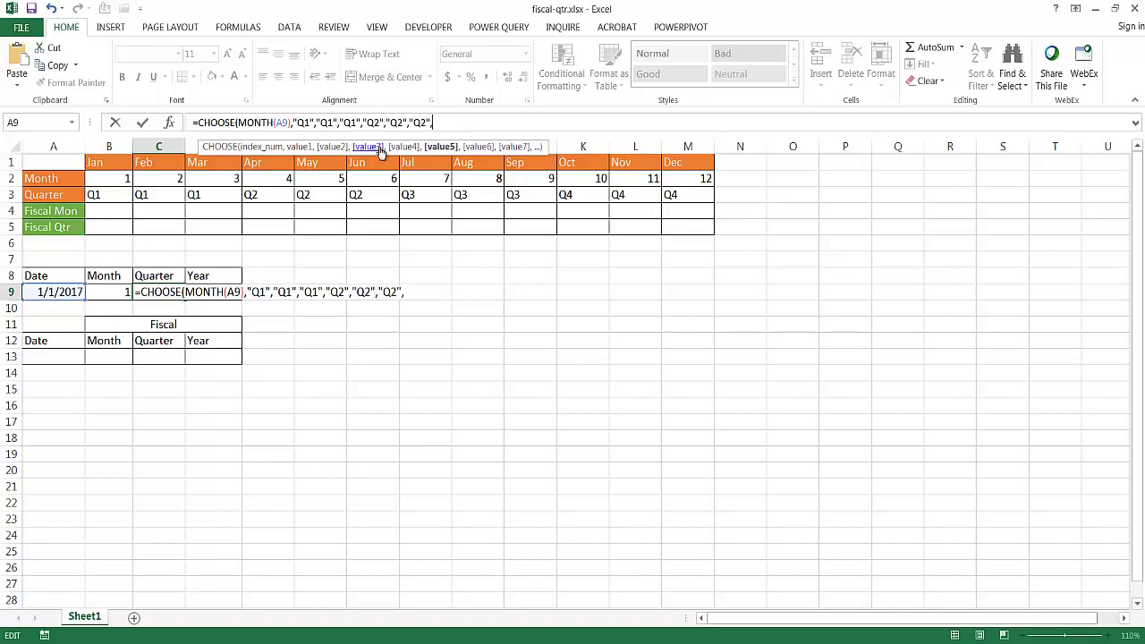
# - Add "Q3" three times as the seventh to ninth values of the CHOOSE formula
pyautogui.write('"Q2",')
pyautogui.click(447, 123)
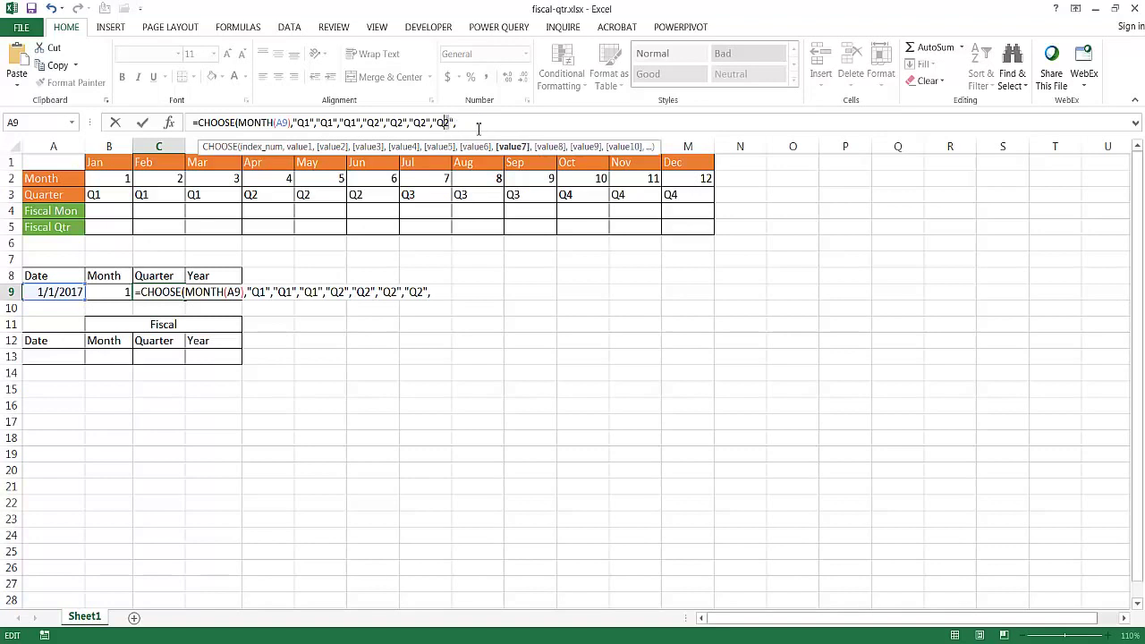
pyautogui.write('3')
pyautogui.moveTo(454, 123); pyautogui.dragTo(437, 123)
pyautogui.click(469, 123)
pyautogui.hotkey('ctrl', 'v')
pyautogui.hotkey('ctrl', 'v')
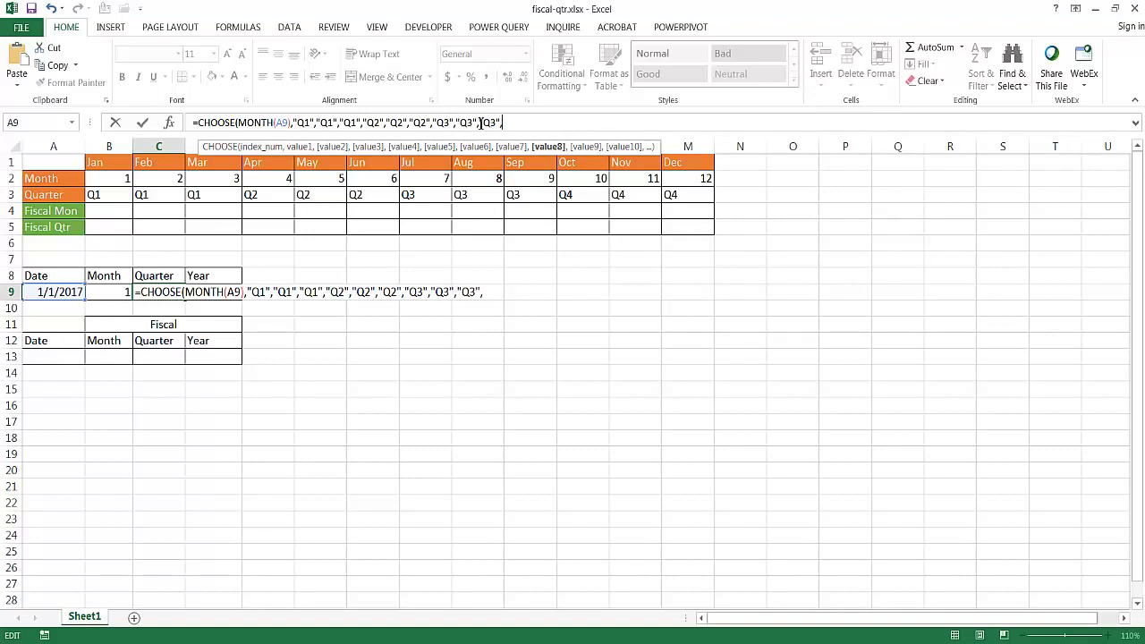
# - Add "Q4" three times as the tenth to twelfth values of the CHOOSE formula in C9
pyautogui.moveTo(502, 122); pyautogui.dragTo(493, 128)
pyautogui.click(519, 126)
pyautogui.hotkey('ctrl', 'v')
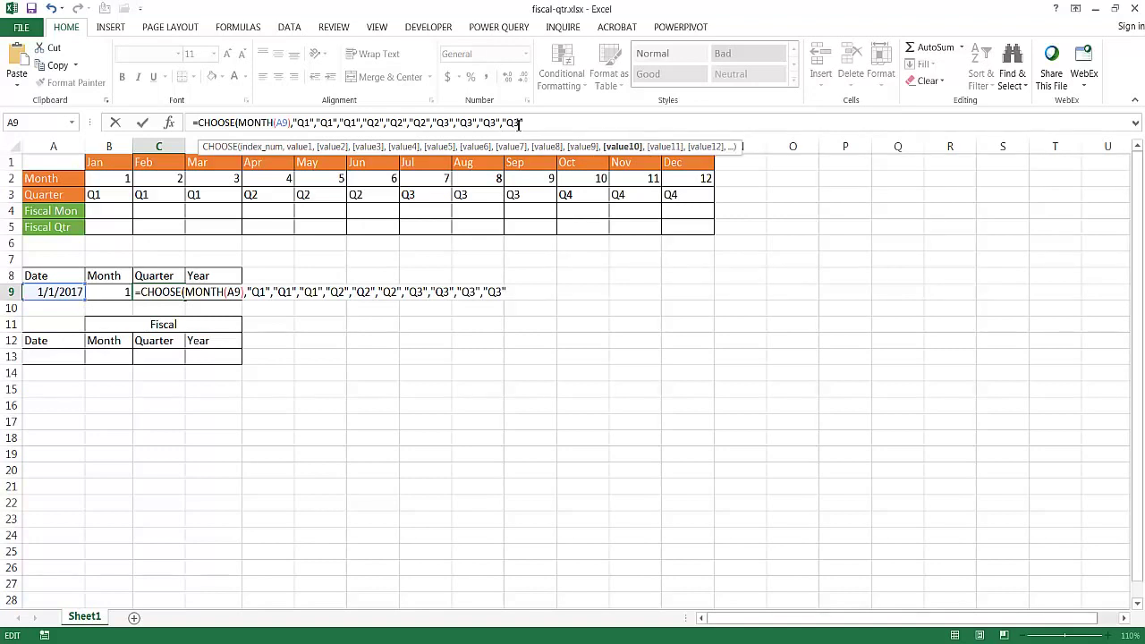
pyautogui.write('4",')
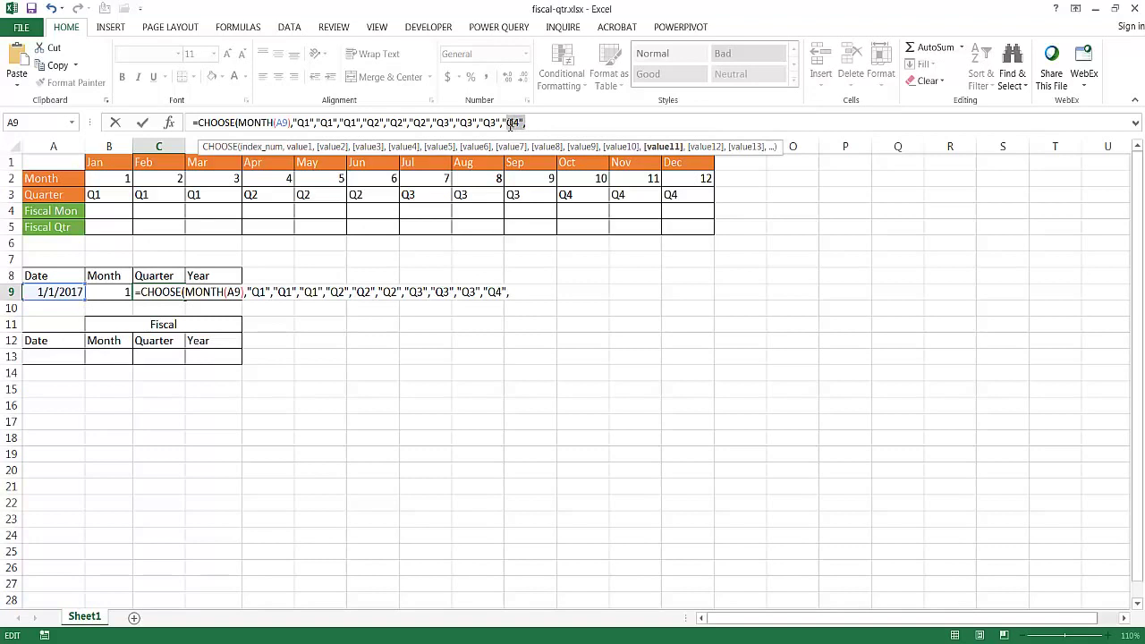
pyautogui.moveTo(506, 125); pyautogui.dragTo(505, 124)
pyautogui.click(542, 123)
pyautogui.hotkey('ctrl', 'v')
pyautogui.hotkey('ctrl', 'v')
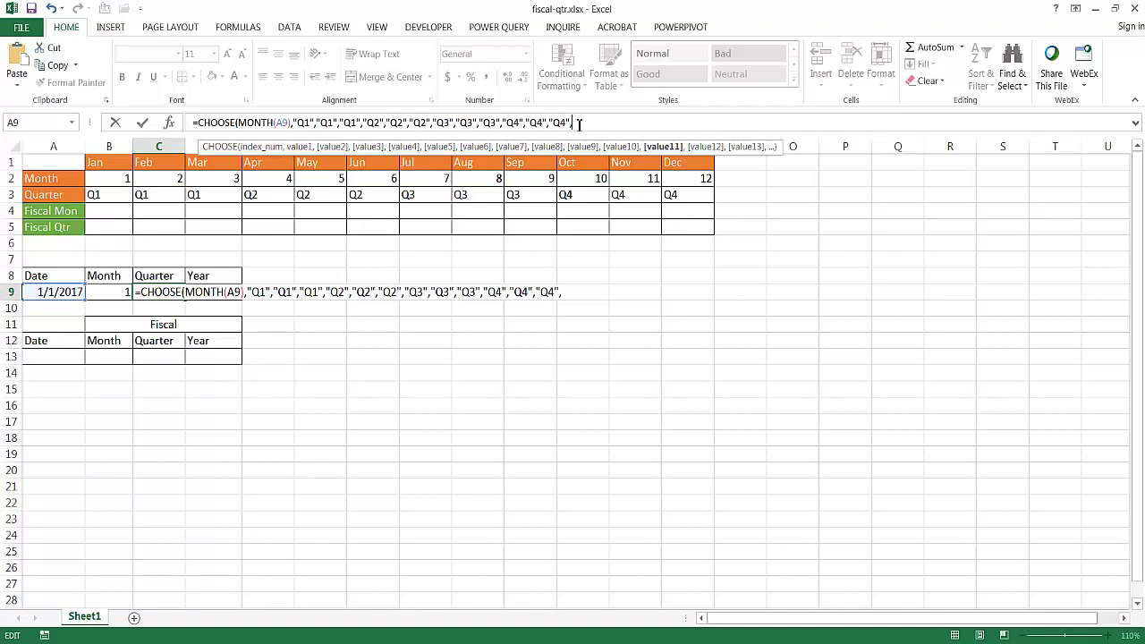
# - Remove the trailing comma, close the CHOOSE formula's parenthesis and enter the formula in C9
pyautogui.press('BackSpace')
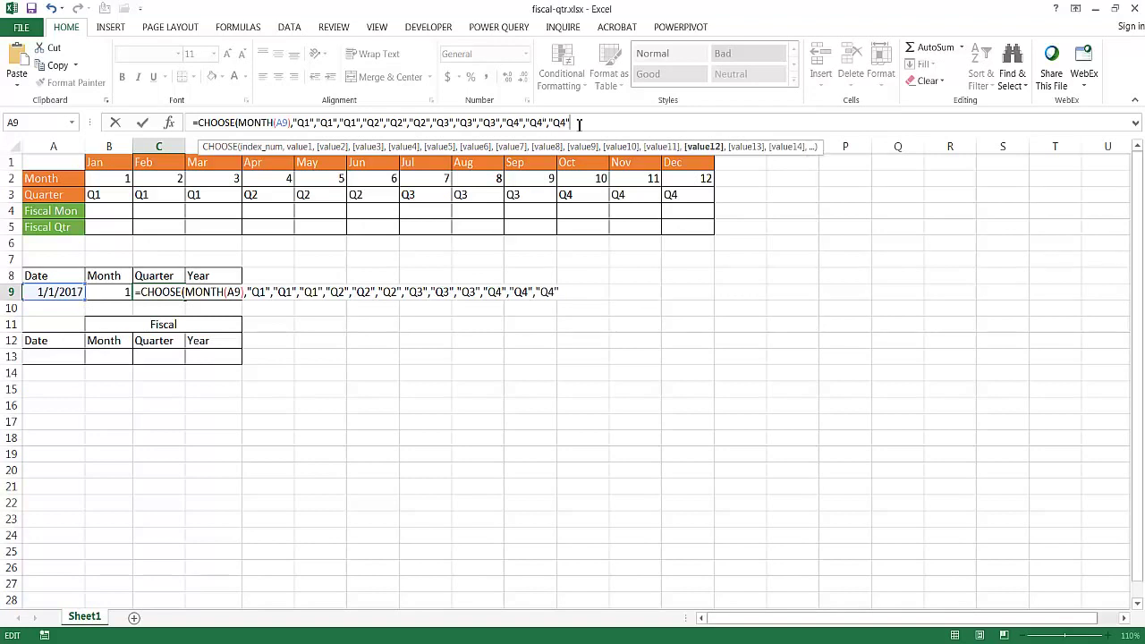
pyautogui.write(')')
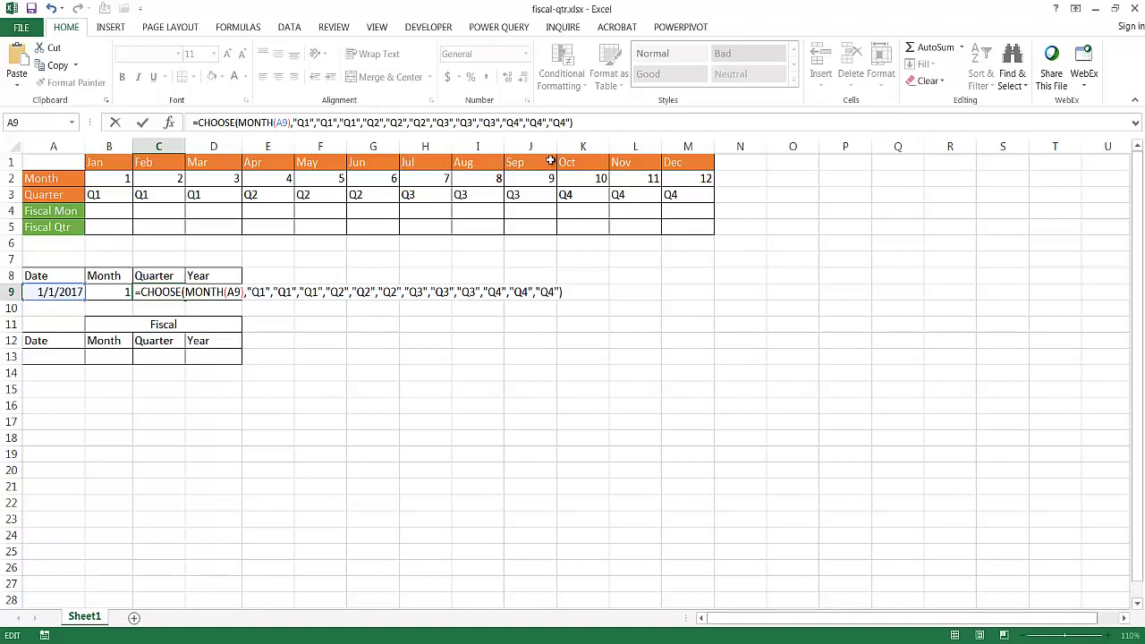
pyautogui.press('Return')
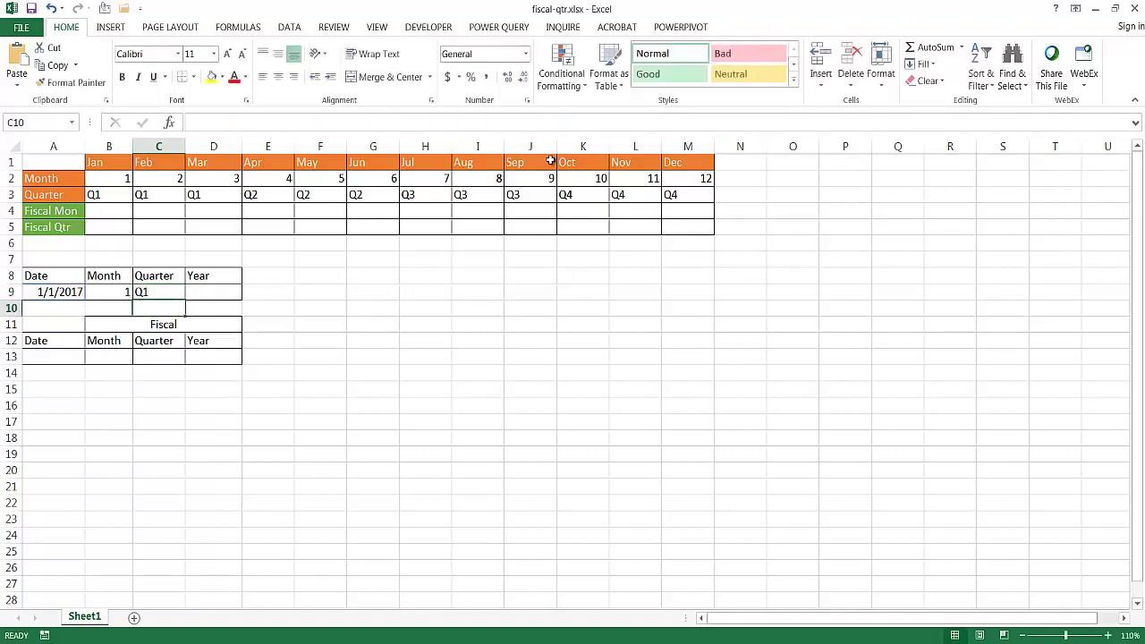
pyautogui.click(164, 290)
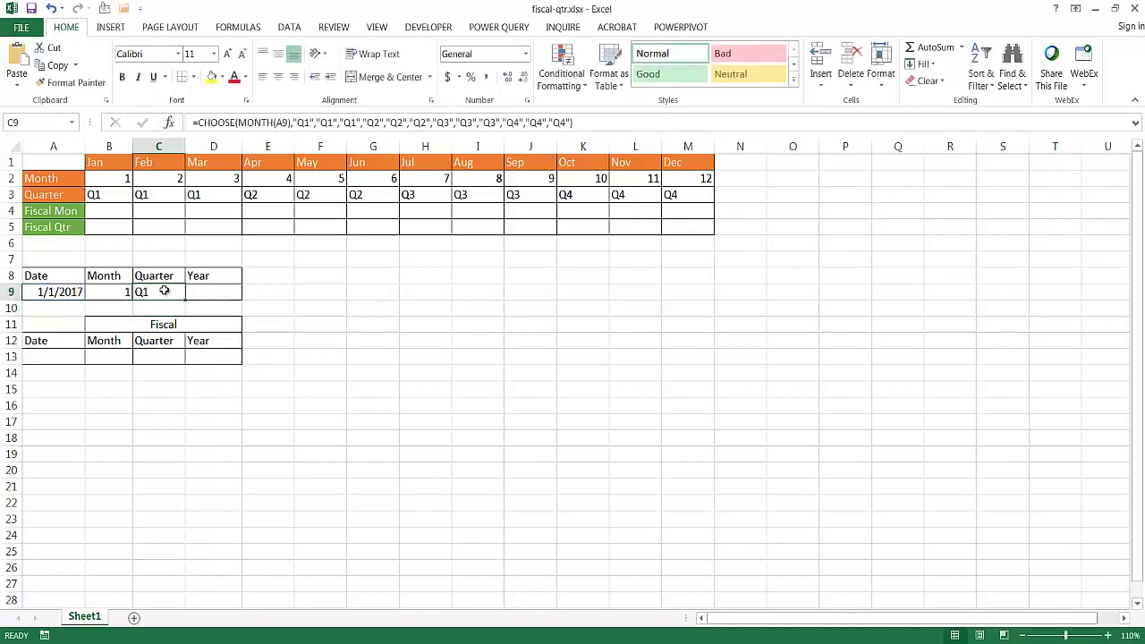
# - Test the Month and Quarter formulas by setting the date in A9 to 7/1/2017
pyautogui.click(54, 291)
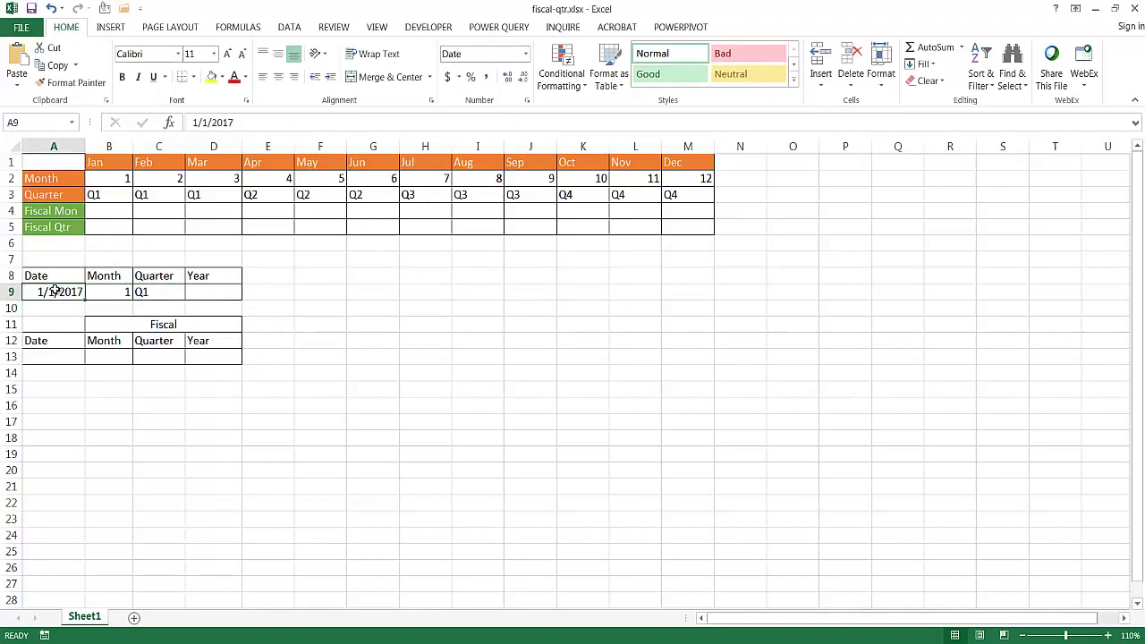
pyautogui.write('7/1/2017')
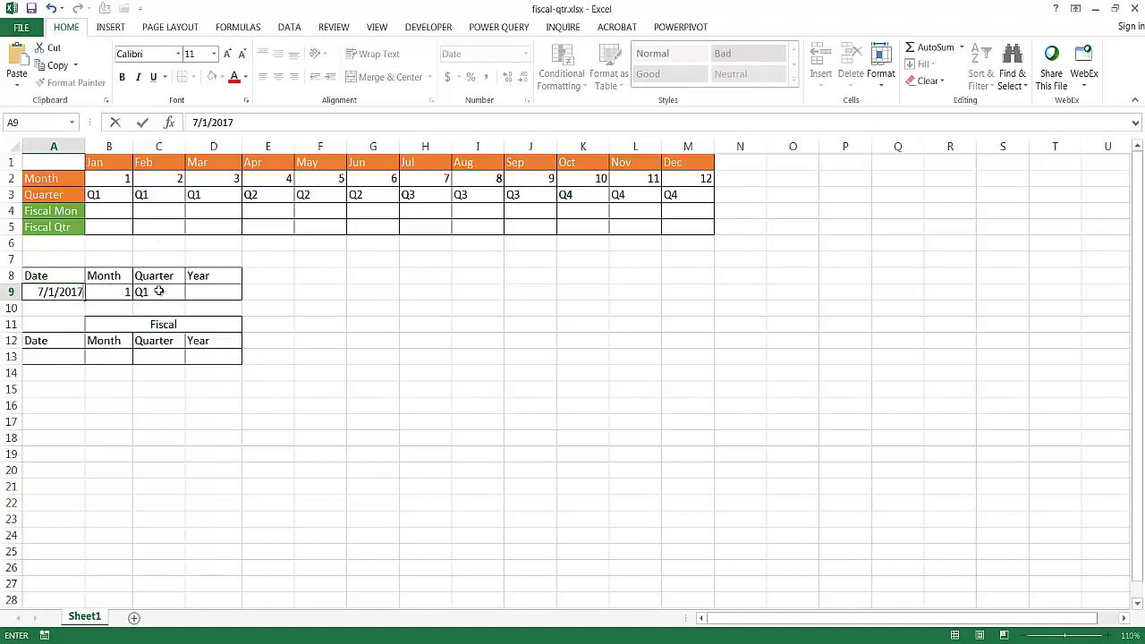
pyautogui.press('Return')
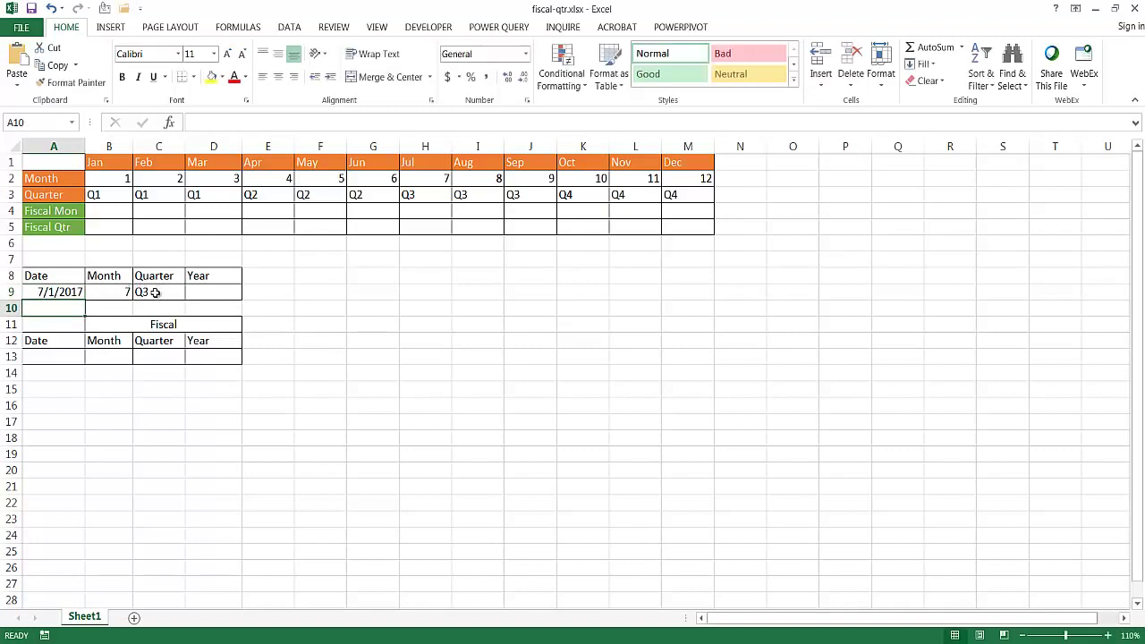
pyautogui.click(158, 293)
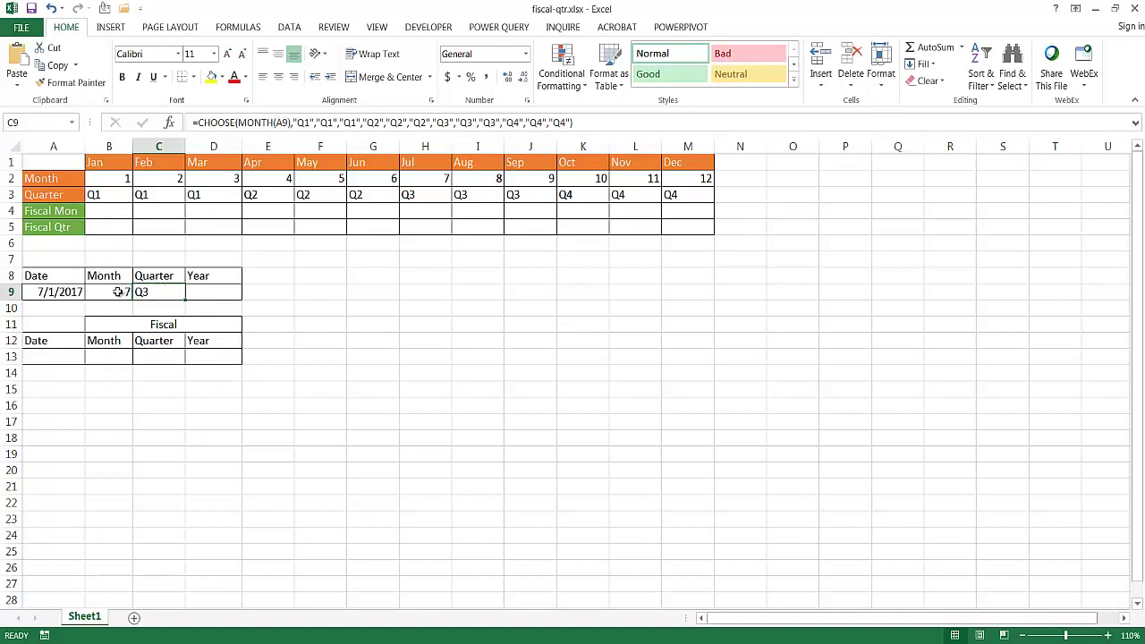
# - Enter a YEAR formula in the Year cell D9 that refers to the date in A9
pyautogui.click(206, 293)
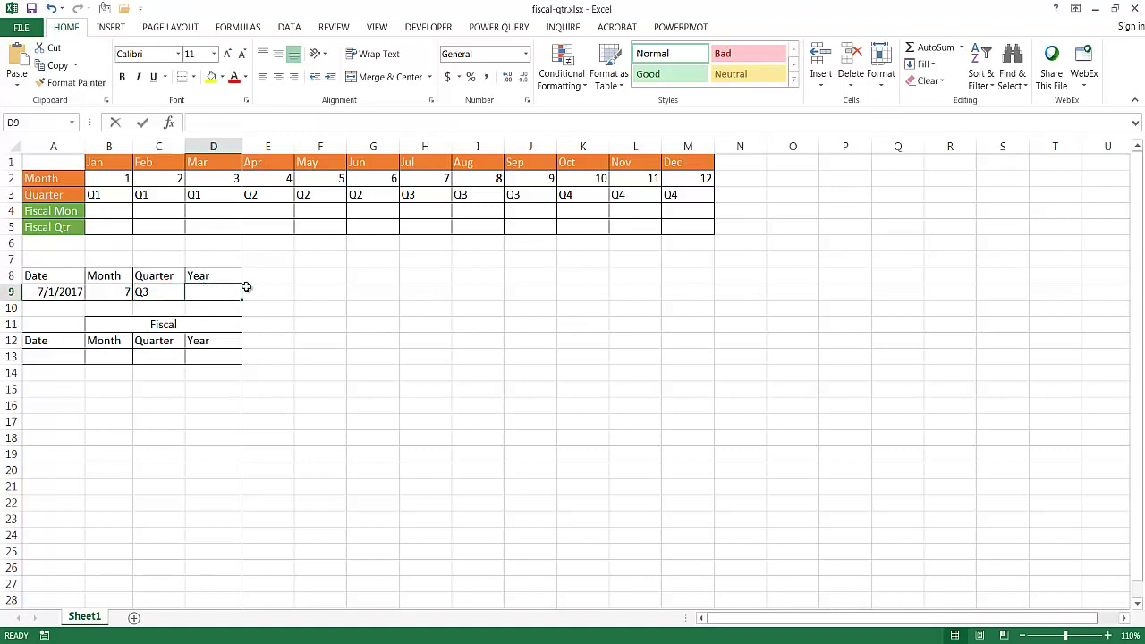
pyautogui.write('=yea')
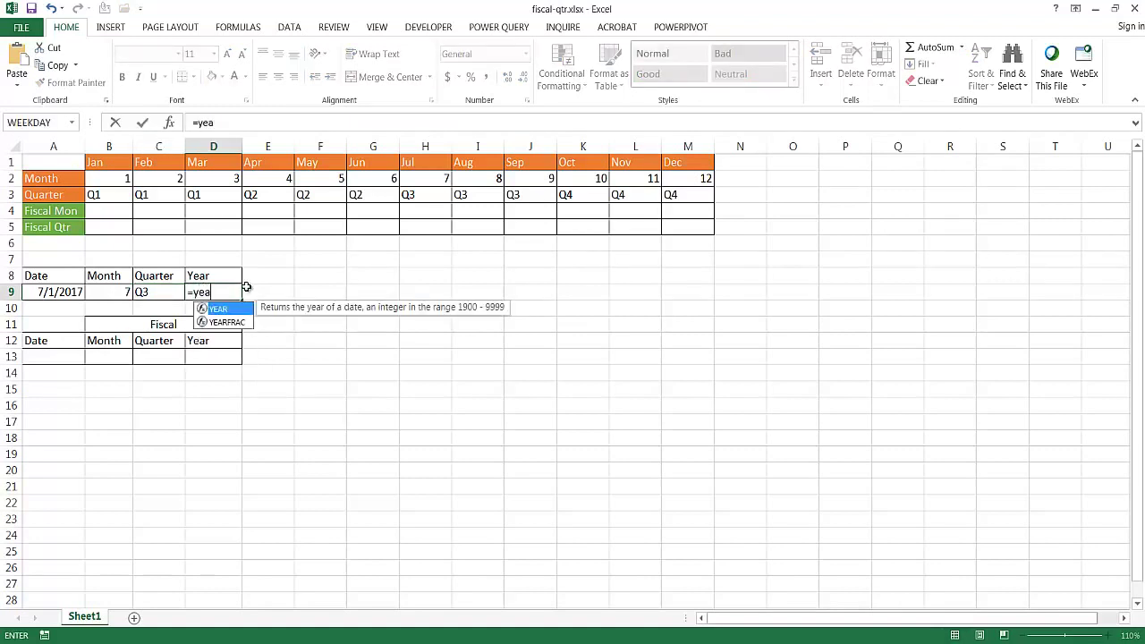
pyautogui.press('Tab')
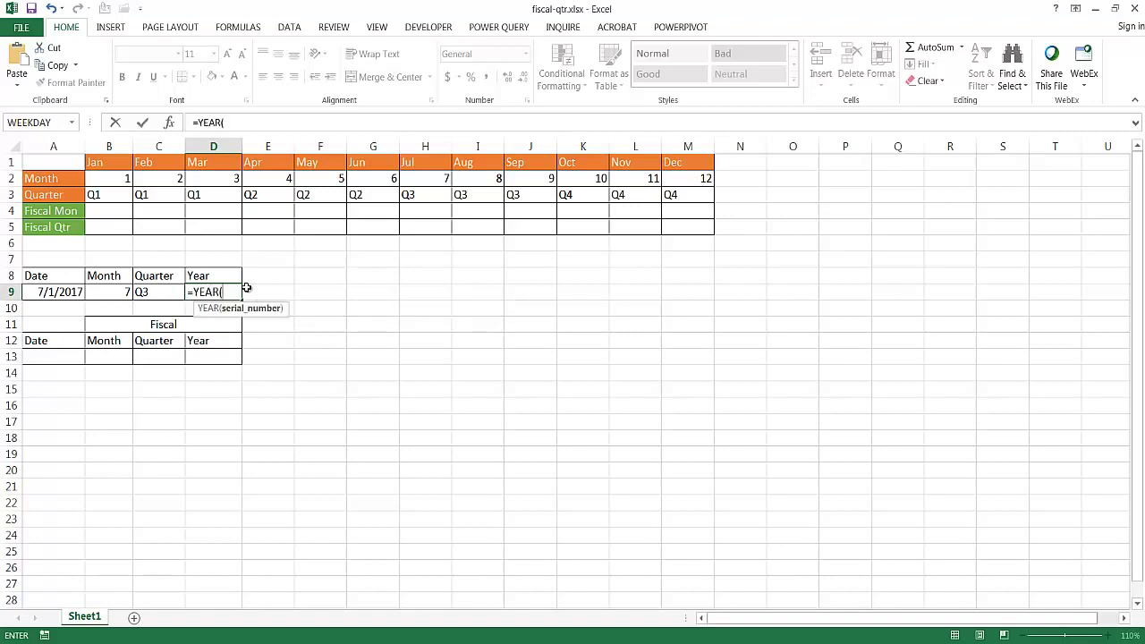
pyautogui.click(40, 292)
pyautogui.press('Return')
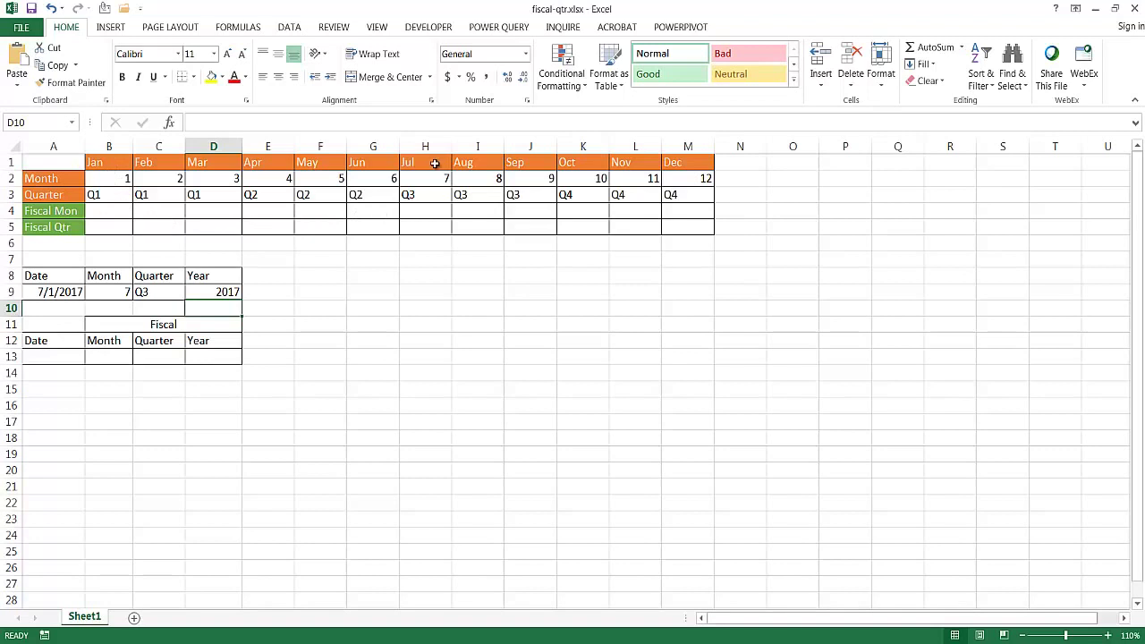
# - Fill the Fiscal Mon row from August to December with the series 1 to 5
pyautogui.click(472, 210)
pyautogui.write('1')
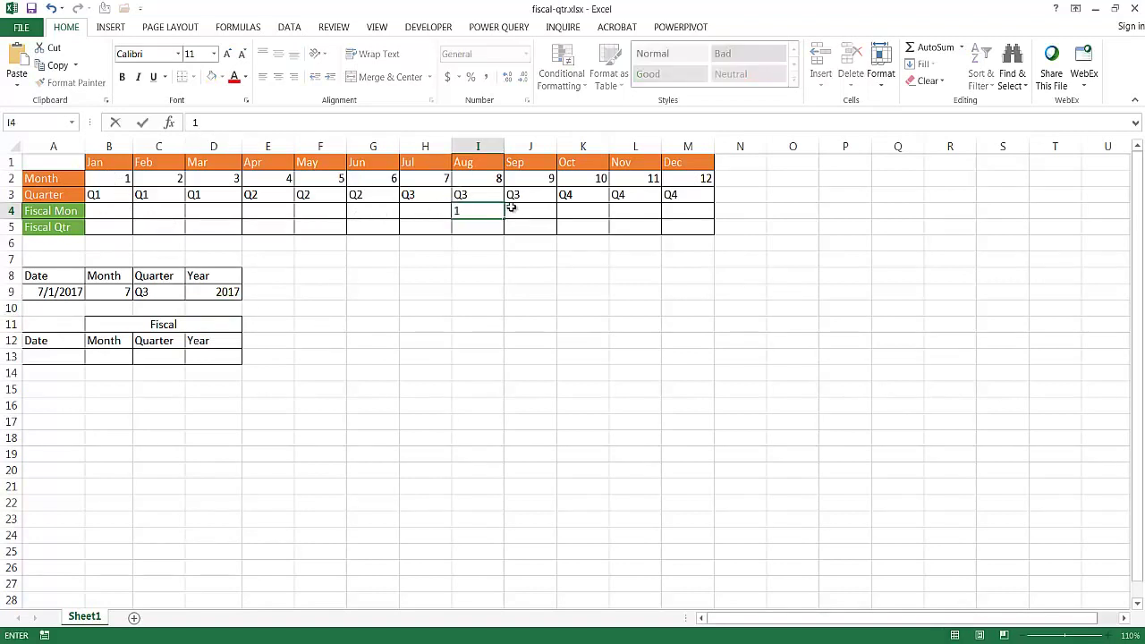
pyautogui.hotkey('ctrl', 'Return')
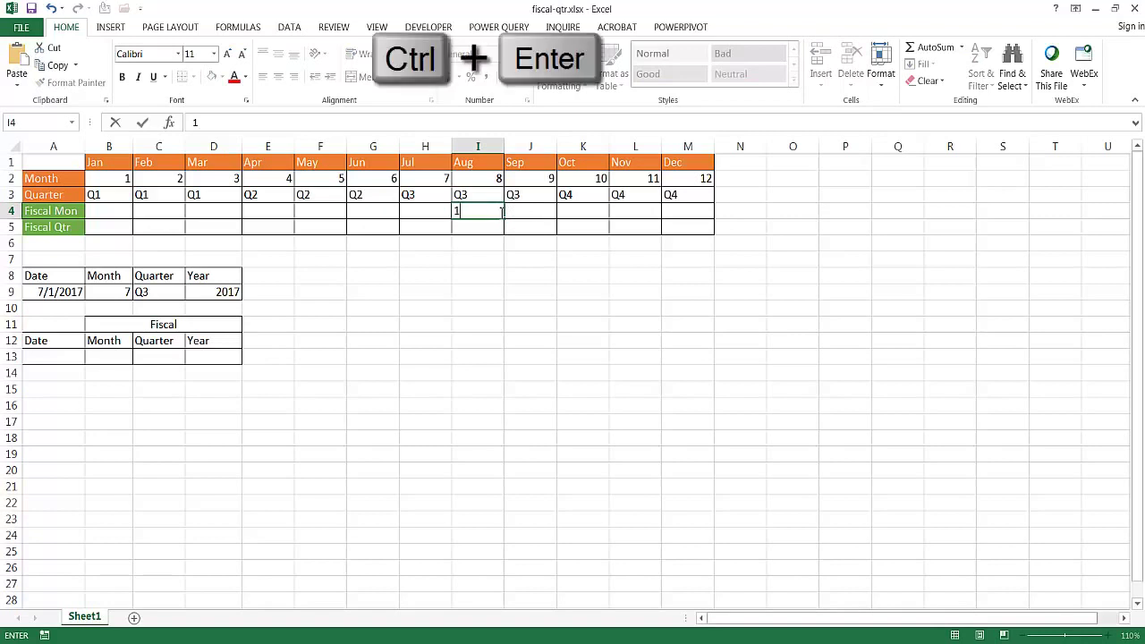
pyautogui.moveTo(503, 218); pyautogui.dragTo(699, 223)
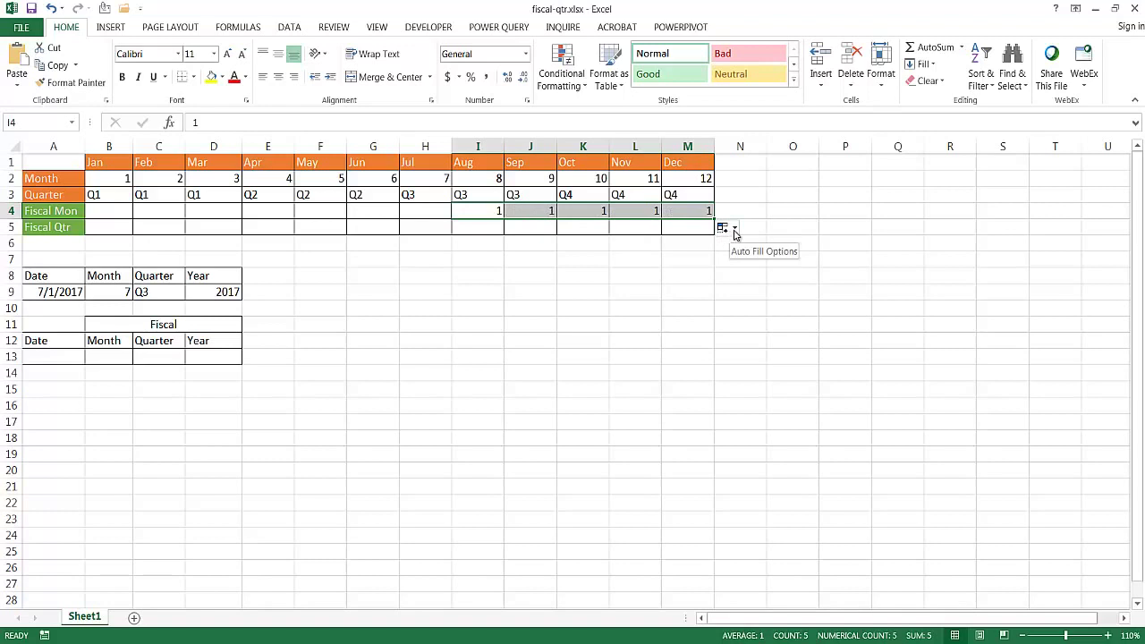
pyautogui.click(735, 230)
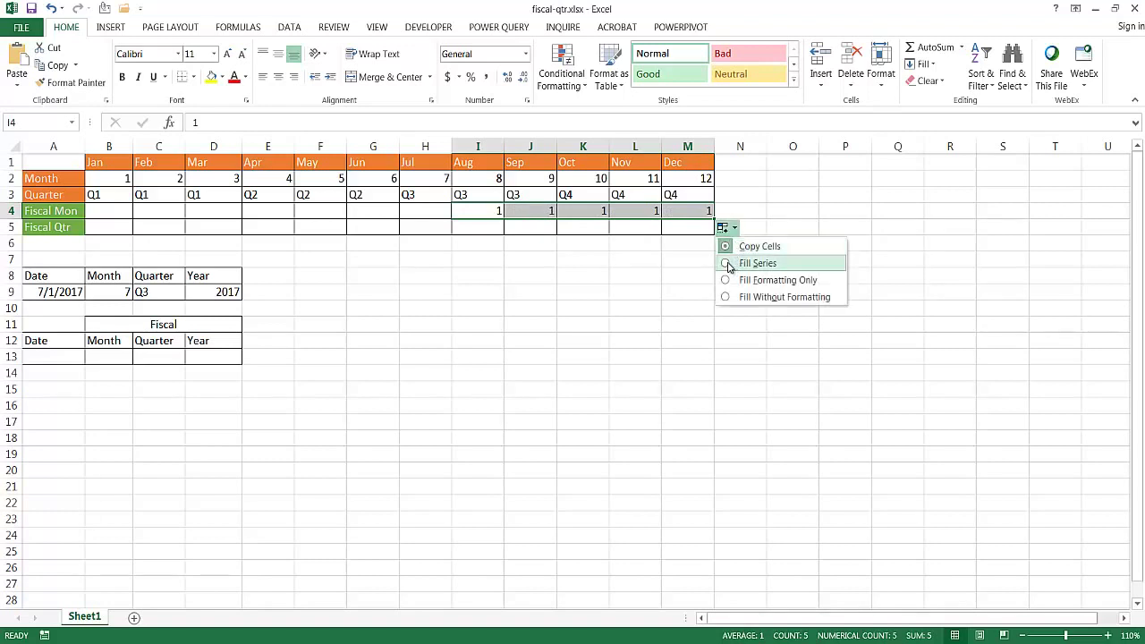
pyautogui.click(729, 264)
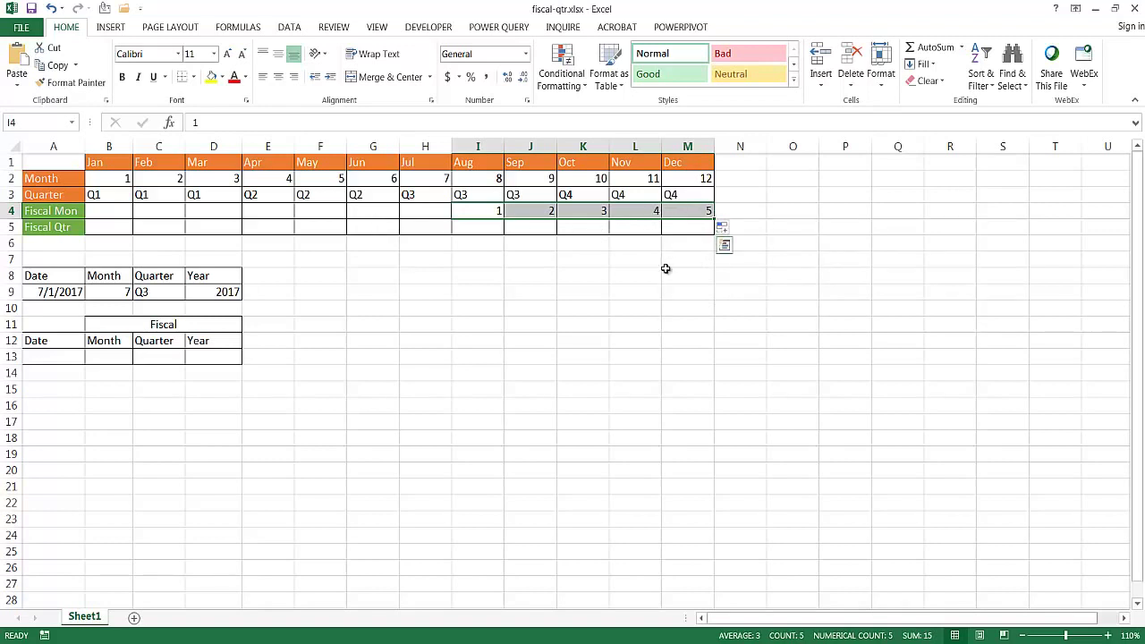
# - Fill the Fiscal Mon row from January to July with the series 6 to 12
pyautogui.click(99, 212)
pyautogui.write('6')
pyautogui.hotkey('ctrl', 'Return')
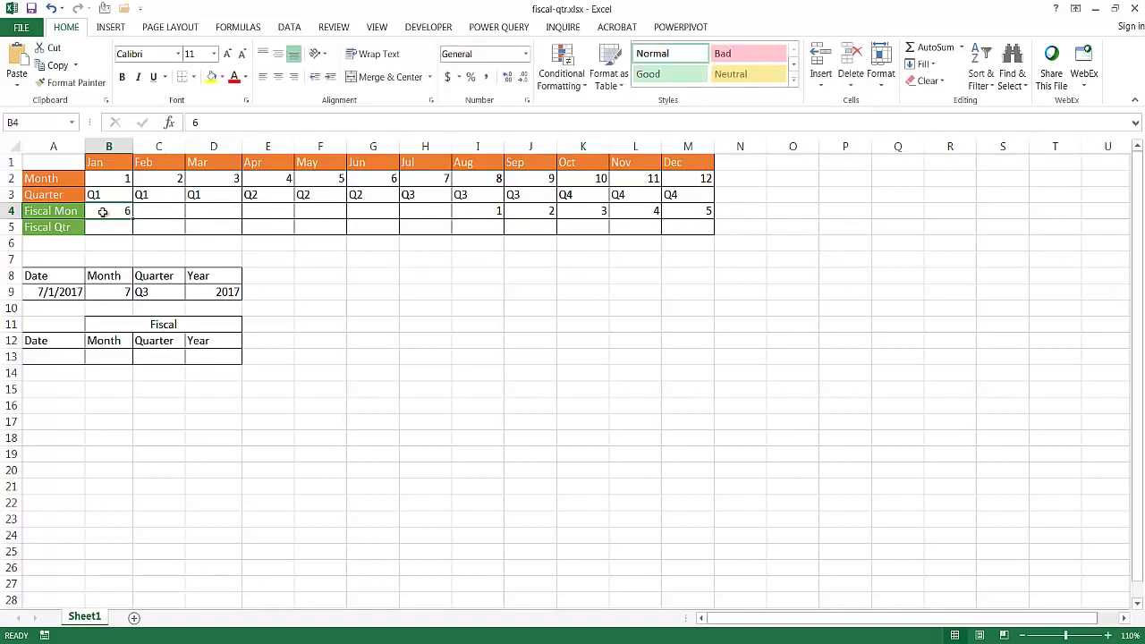
pyautogui.moveTo(133, 218); pyautogui.dragTo(438, 215)
pyautogui.click(459, 227)
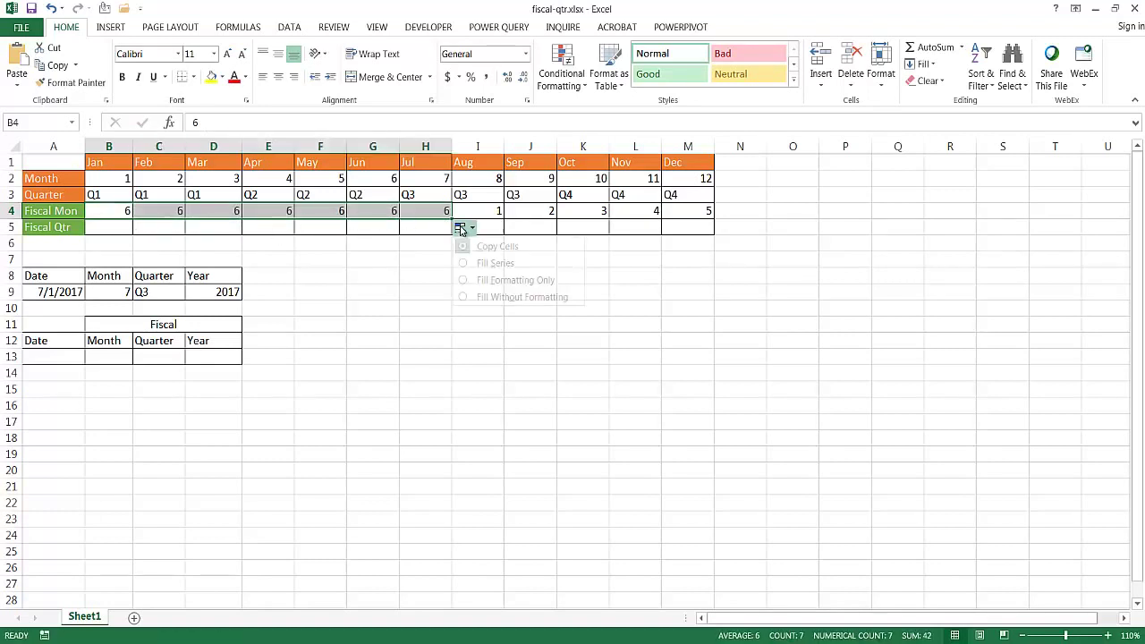
pyautogui.click(467, 262)
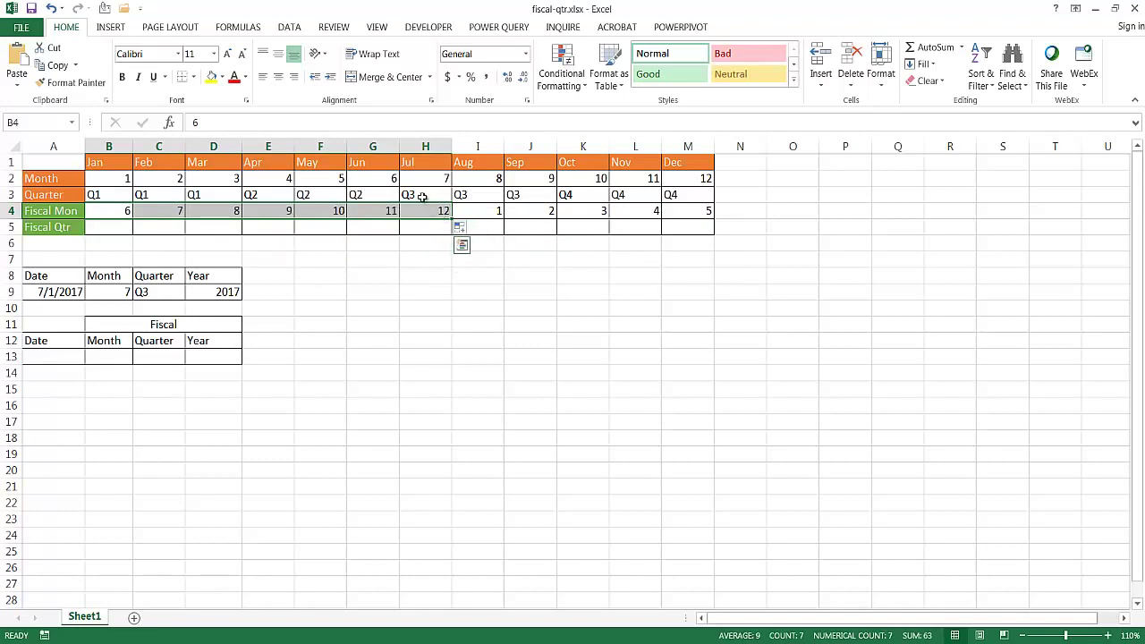
pyautogui.click(431, 210)
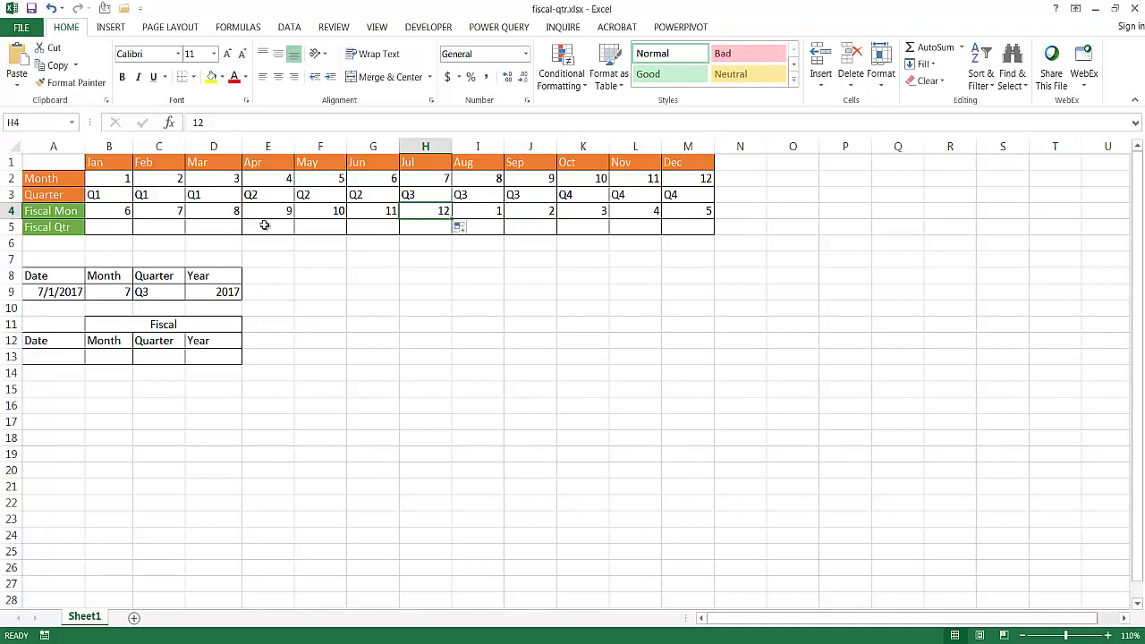
# - Copy the three Q1 labels from the Quarter row into the Fiscal Qtr row for August to October
pyautogui.moveTo(101, 195); pyautogui.dragTo(206, 195)
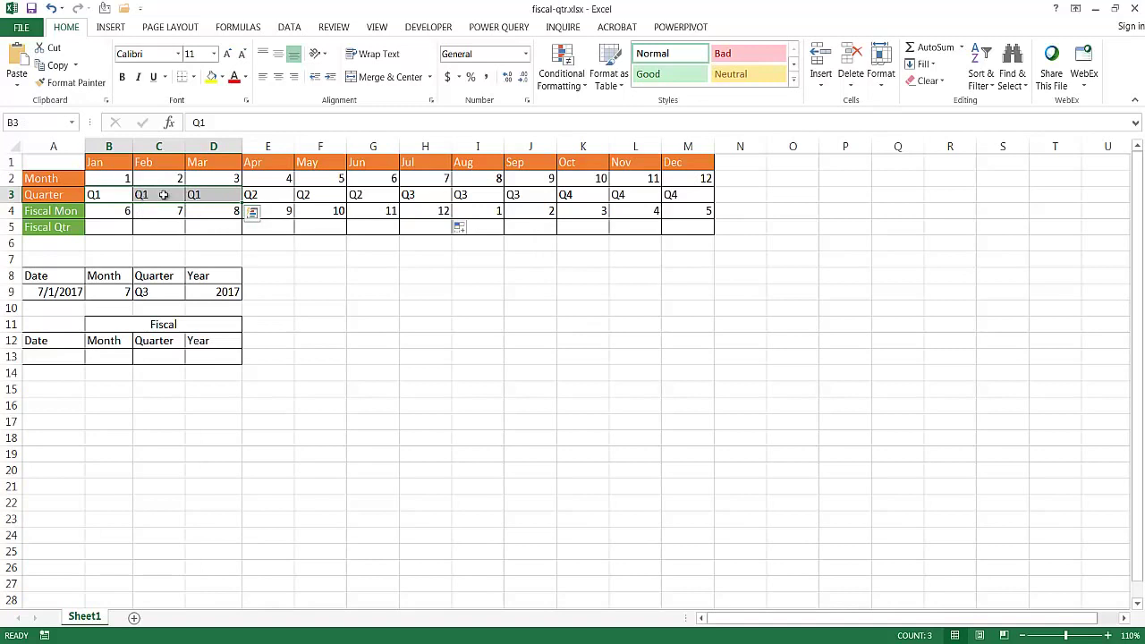
pyautogui.hotkey('ctrl', 'c')
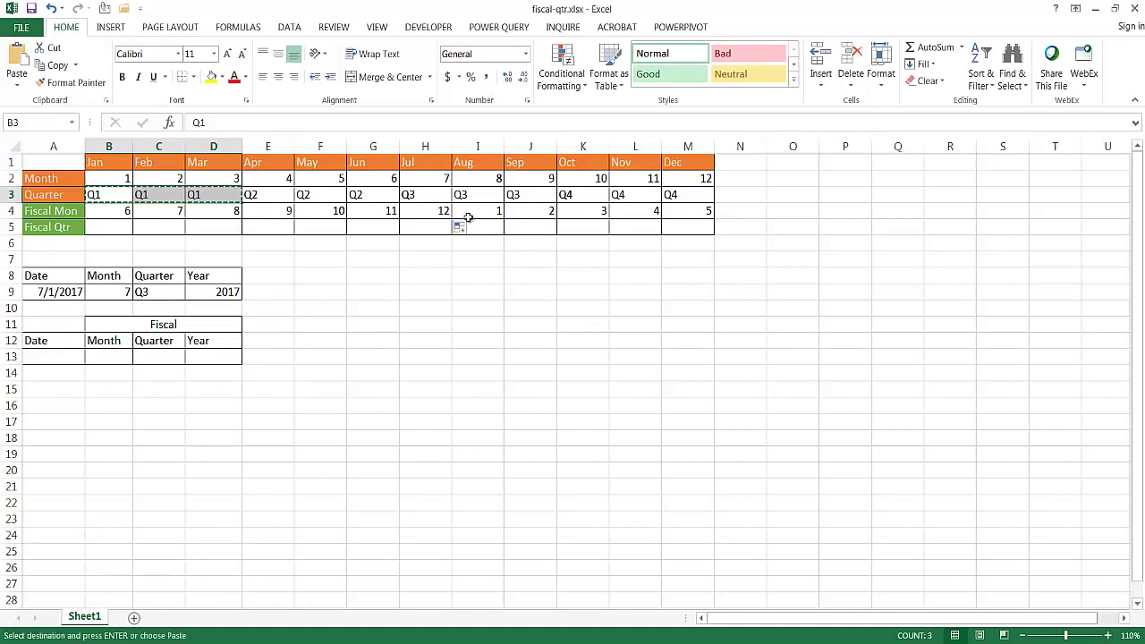
pyautogui.click(486, 225)
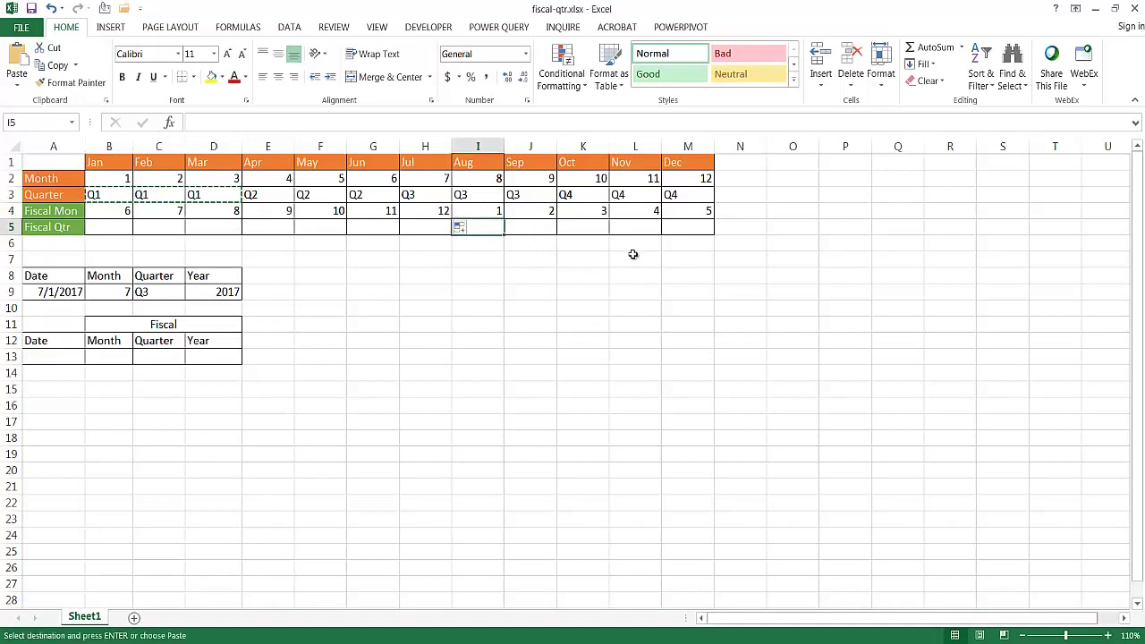
pyautogui.hotkey('ctrl', 'v')
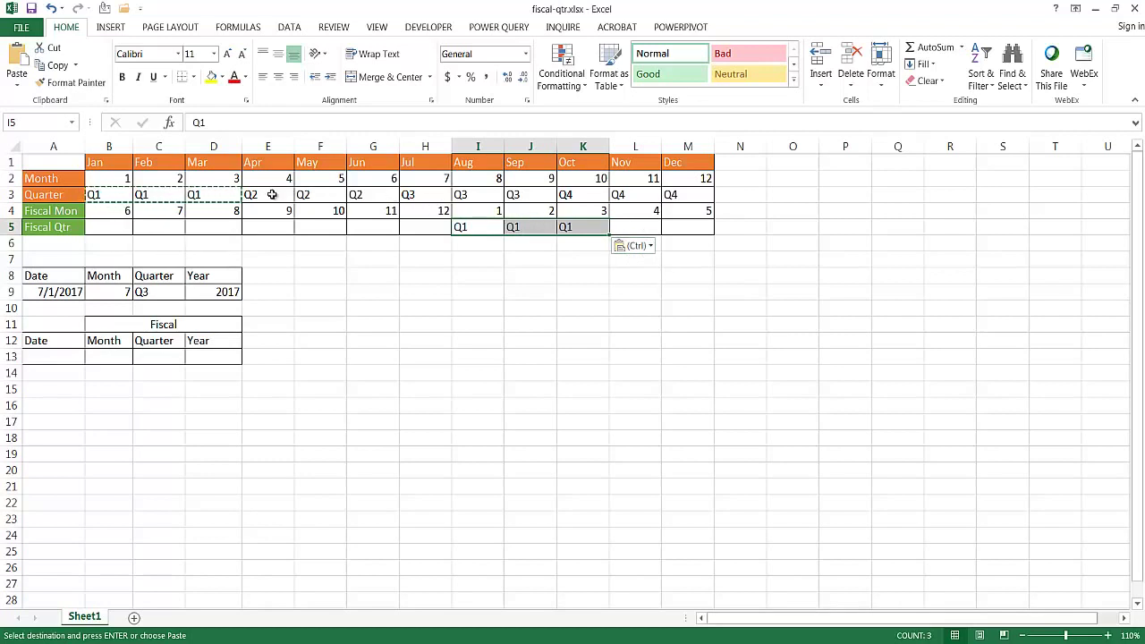
# - Copy the Q2 label into the Fiscal Qtr row for November, December and January
pyautogui.moveTo(264, 193); pyautogui.dragTo(324, 193)
pyautogui.hotkey('ctrl', 'c')
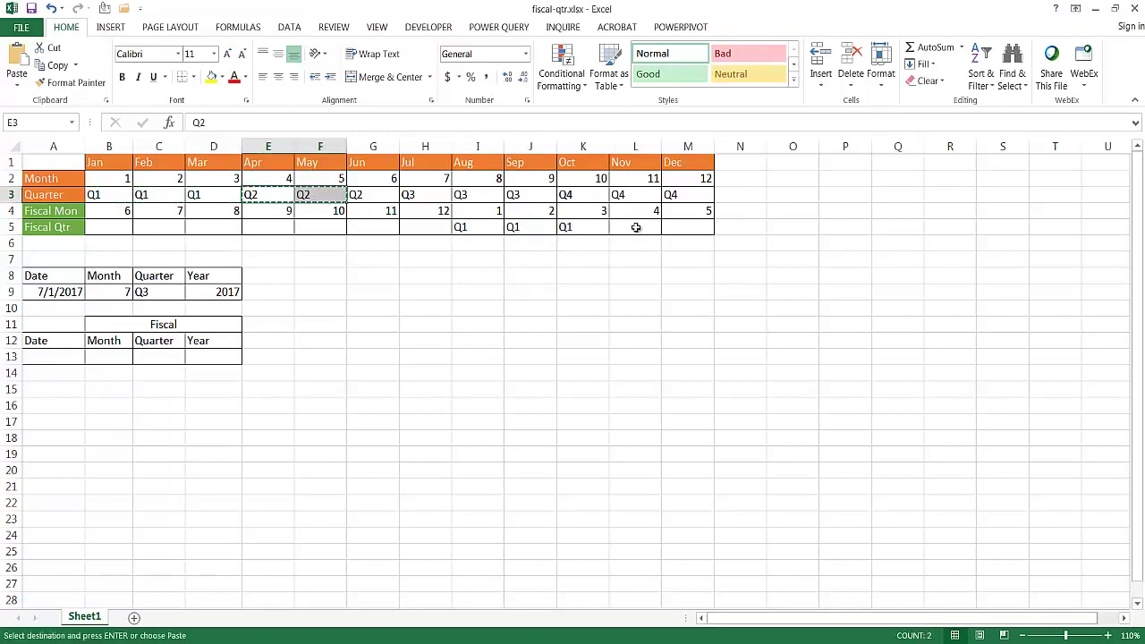
pyautogui.click(637, 228)
pyautogui.hotkey('ctrl', 'v')
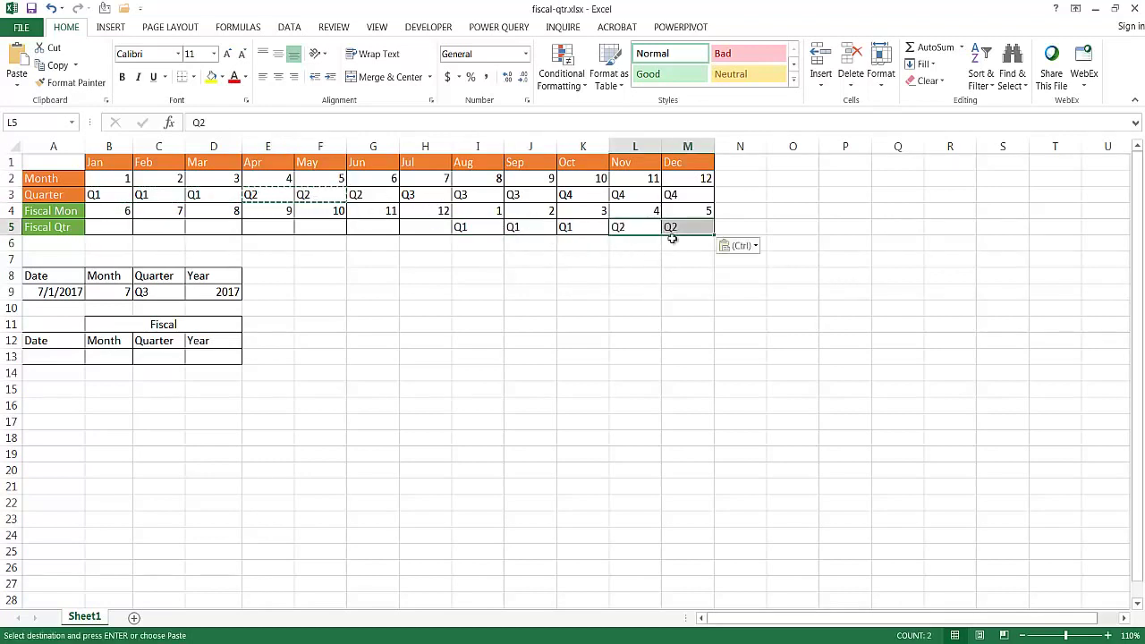
pyautogui.click(681, 228)
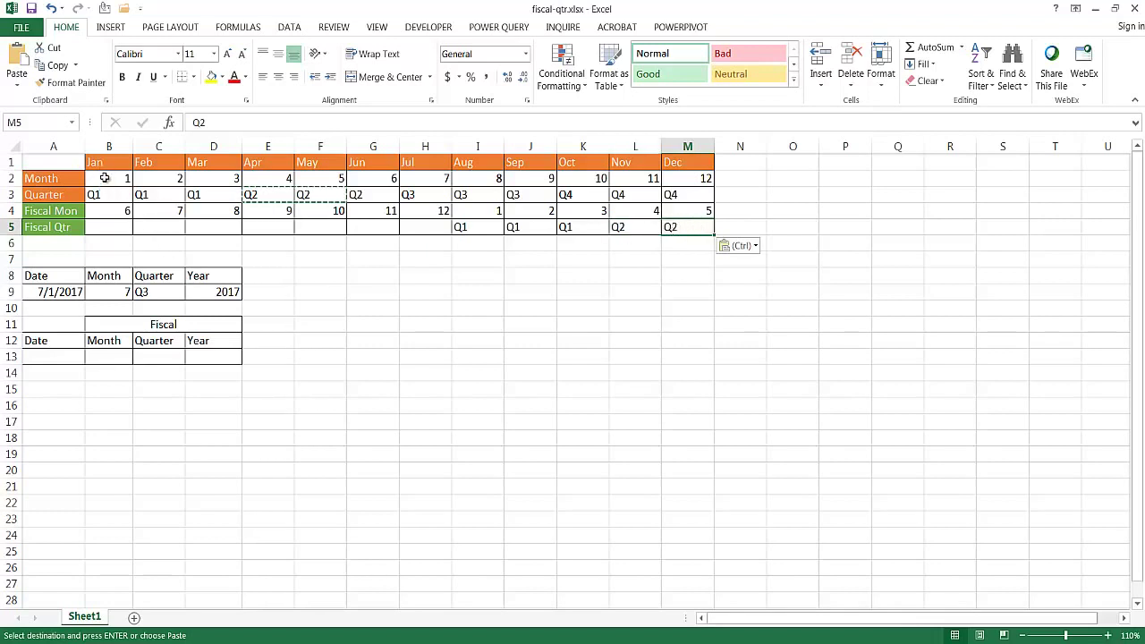
pyautogui.hotkey('ctrl', 'c')
pyautogui.click(109, 228)
pyautogui.hotkey('ctrl', 'v')
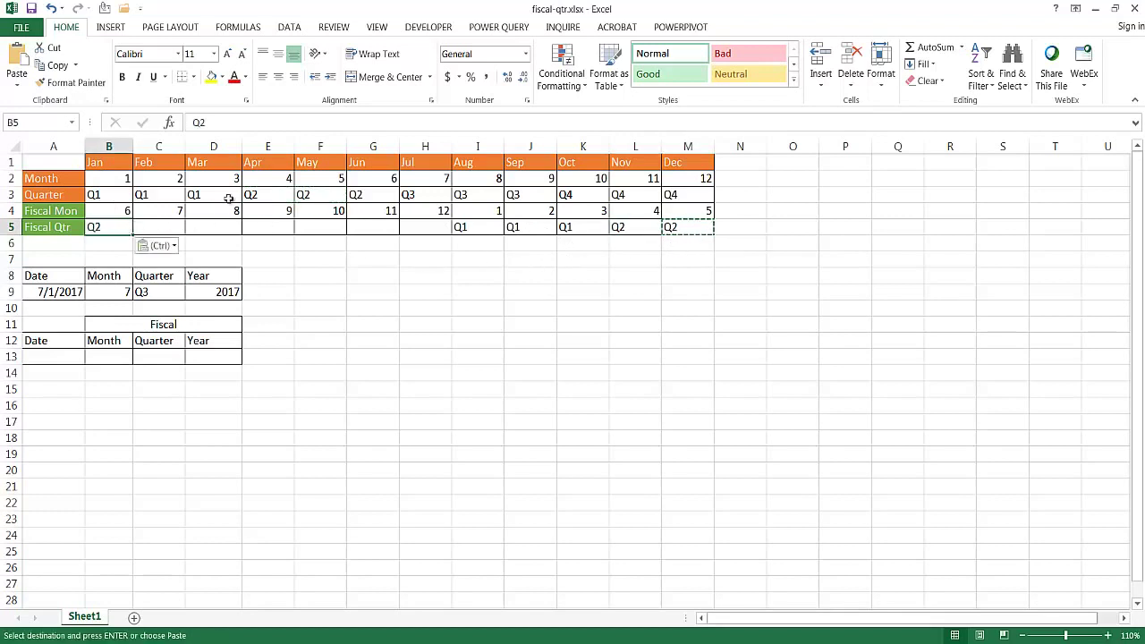
# - Copy the three Q3 labels from the Quarter row into the Fiscal Qtr row for February to April
pyautogui.moveTo(448, 196); pyautogui.dragTo(527, 195)
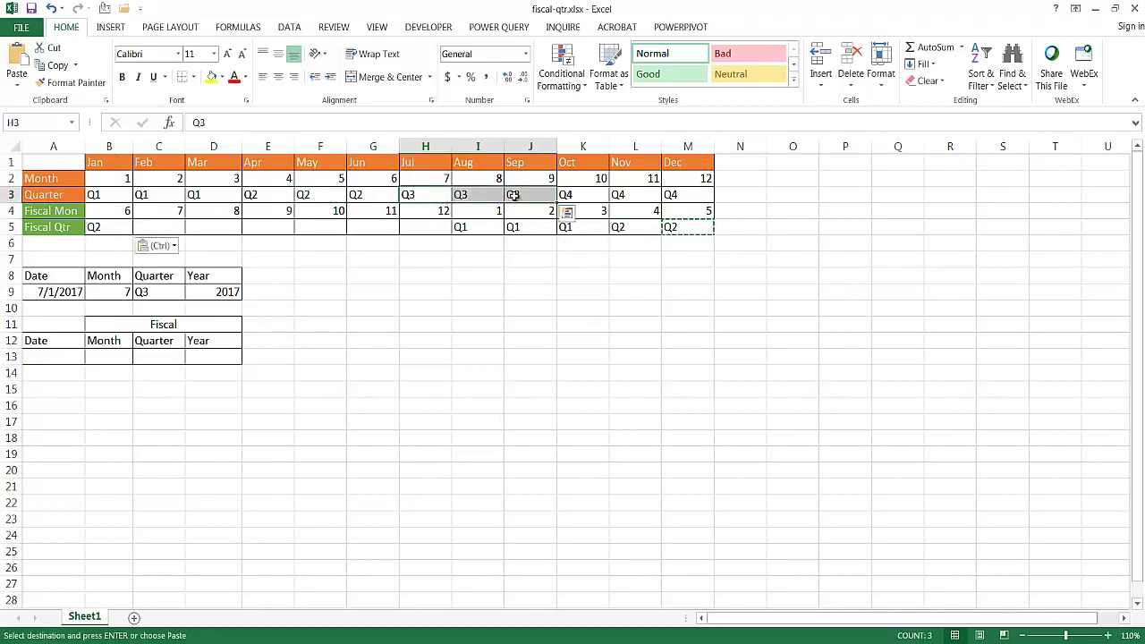
pyautogui.hotkey('ctrl', 'c')
pyautogui.click(166, 227)
pyautogui.hotkey('ctrl', 'v')
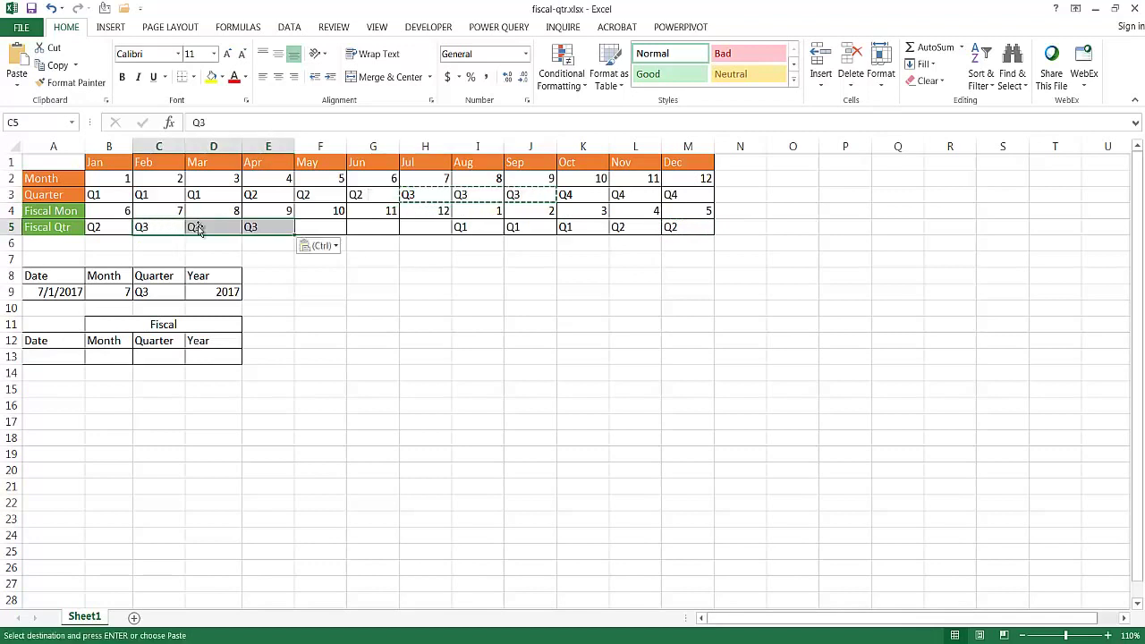
# - Copy the three Q4 labels from the Quarter row into the Fiscal Qtr row for May to July
pyautogui.click(586, 193)
pyautogui.moveTo(636, 193); pyautogui.dragTo(685, 194)
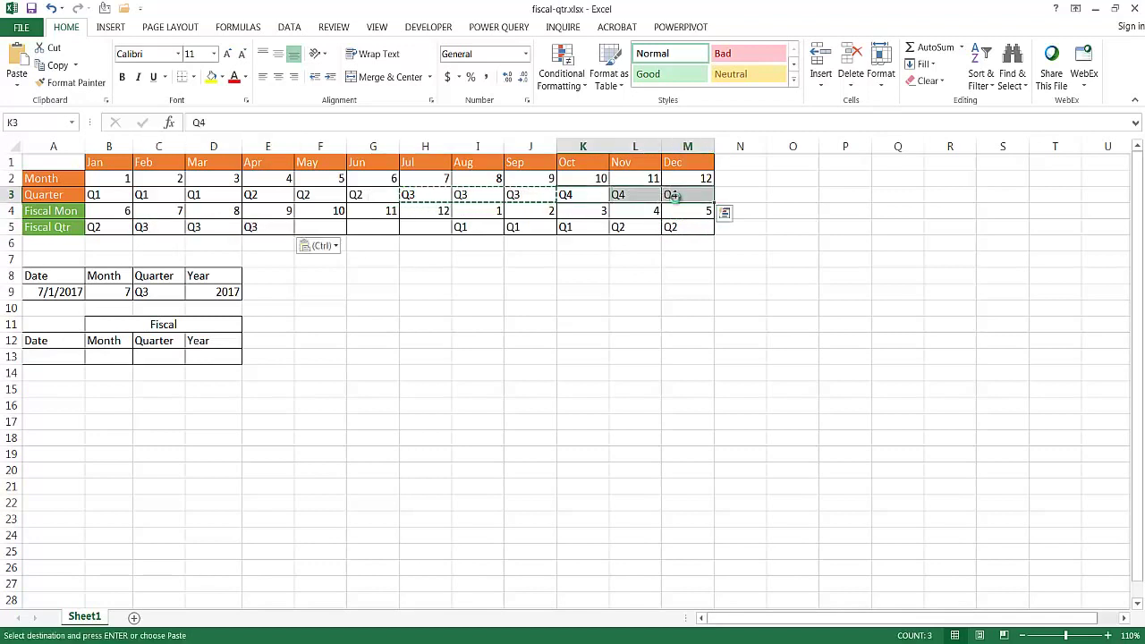
pyautogui.hotkey('ctrl', 'c')
pyautogui.click(319, 228)
pyautogui.hotkey('ctrl', 'v')
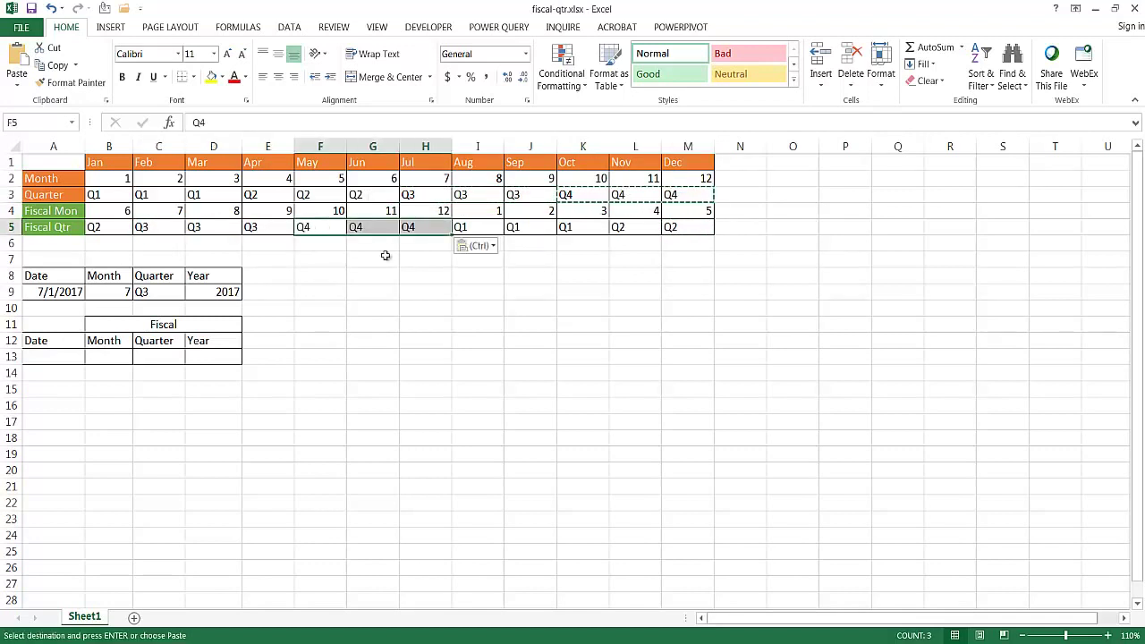
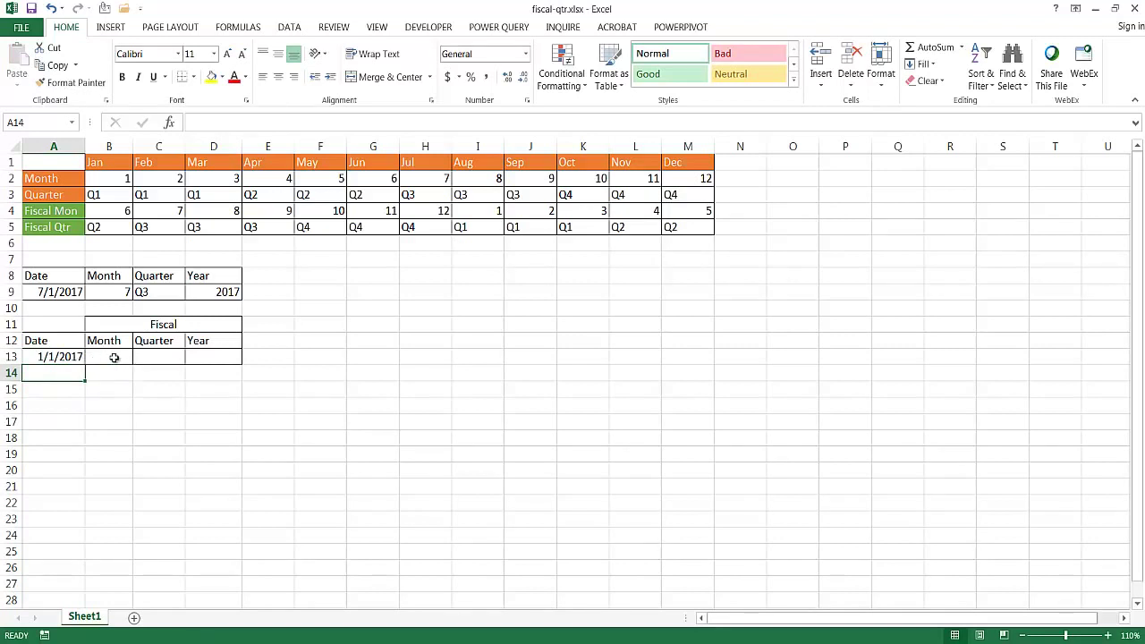
# - Start a CHOOSE formula in the fiscal Month cell B13
pyautogui.click(116, 353)
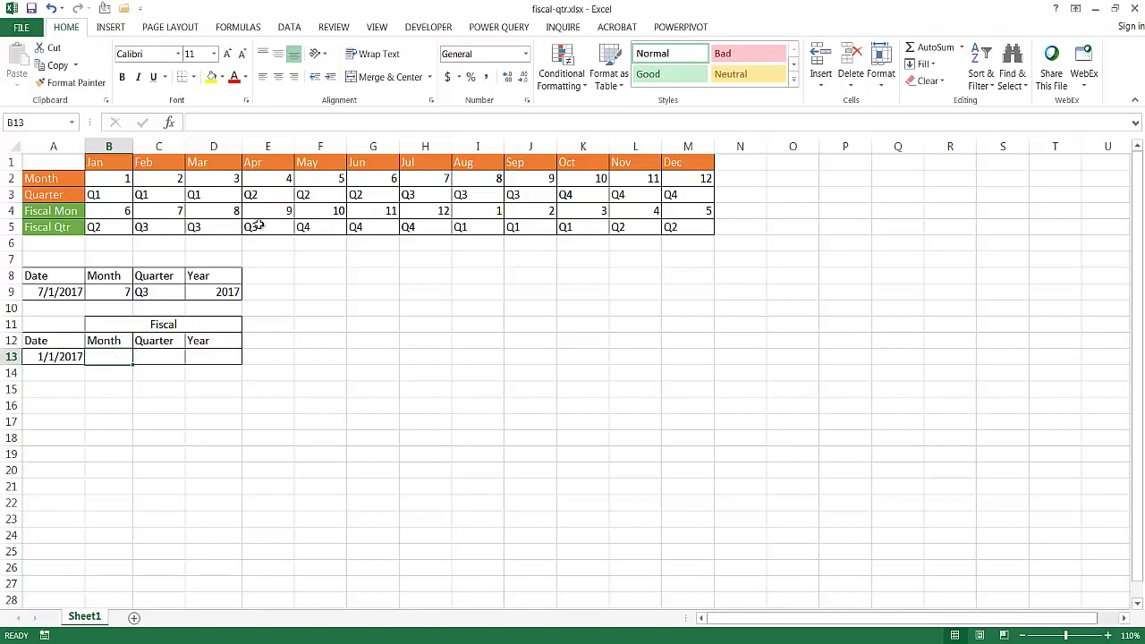
pyautogui.write('=')
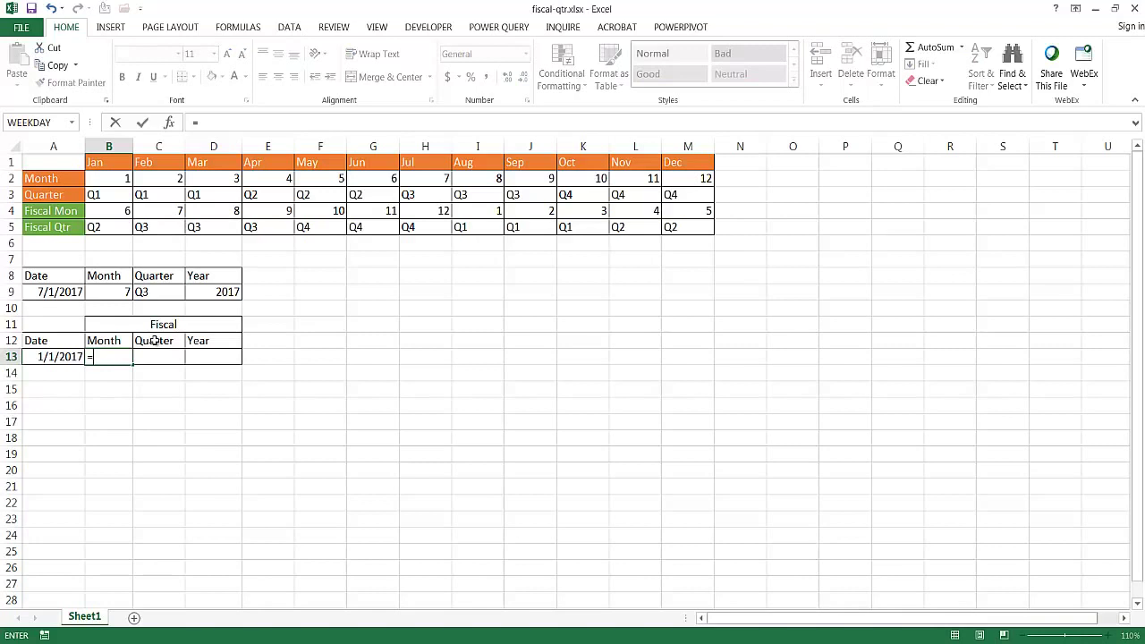
pyautogui.write('choo')
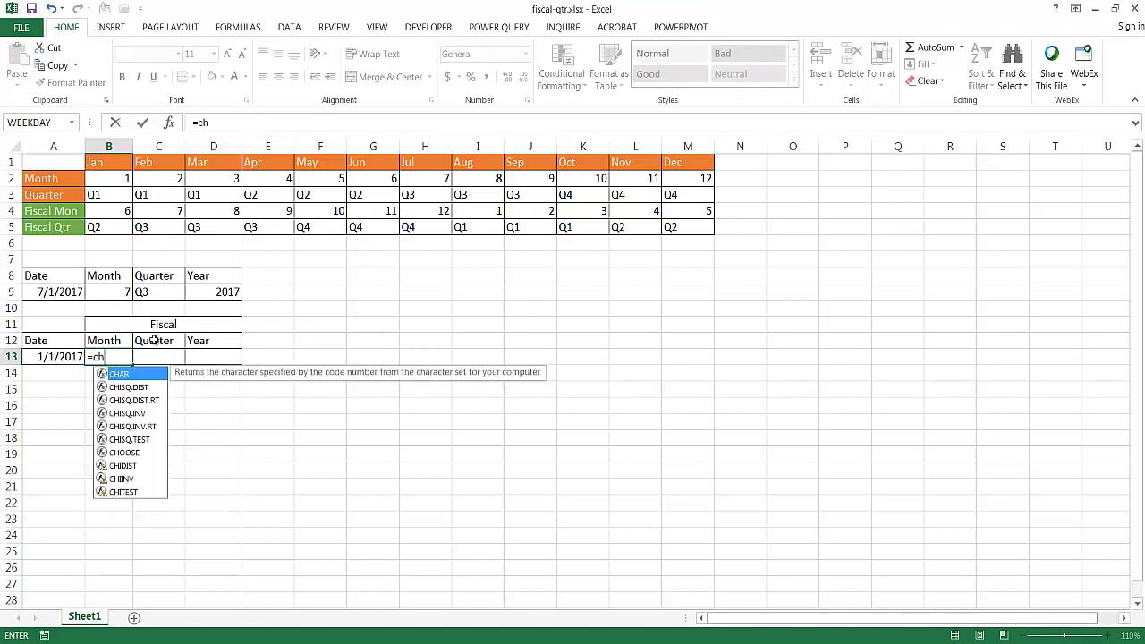
pyautogui.press('Tab')
# - Enter MONTH(A13) as the index number of the CHOOSE formula in B13
pyautogui.write('moth')
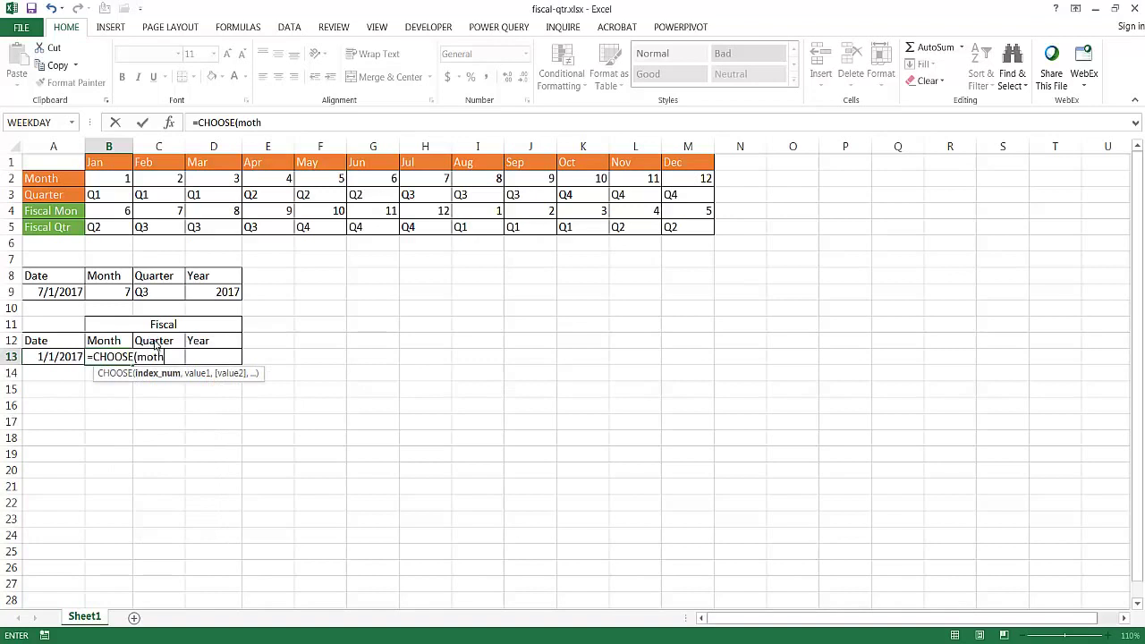
pyautogui.press('Return')
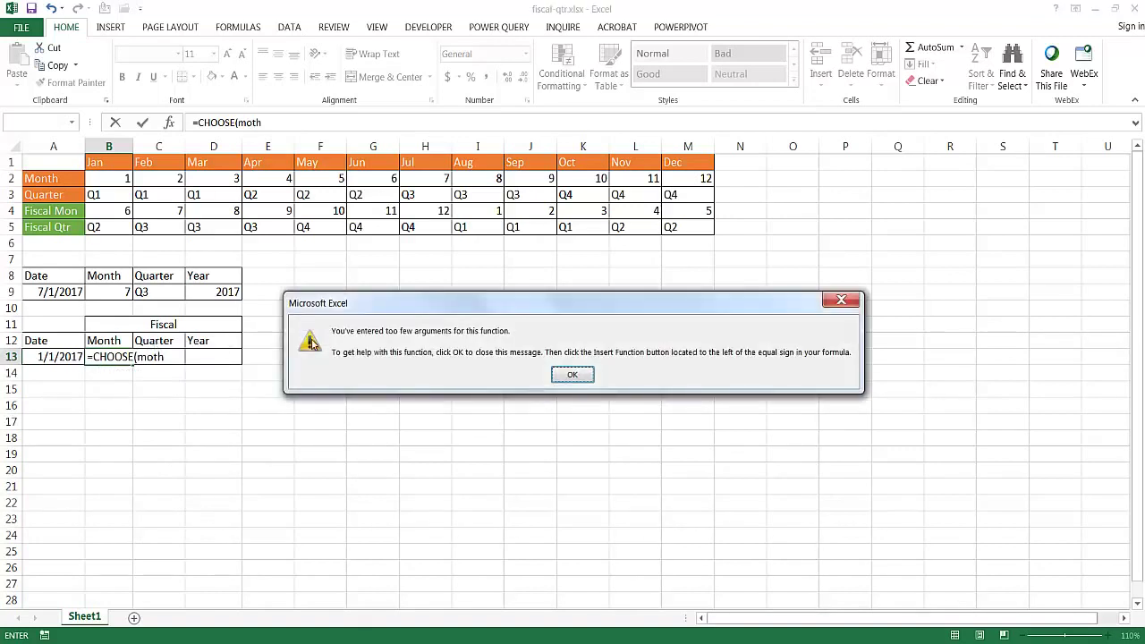
pyautogui.click(573, 374)
pyautogui.click(175, 357)
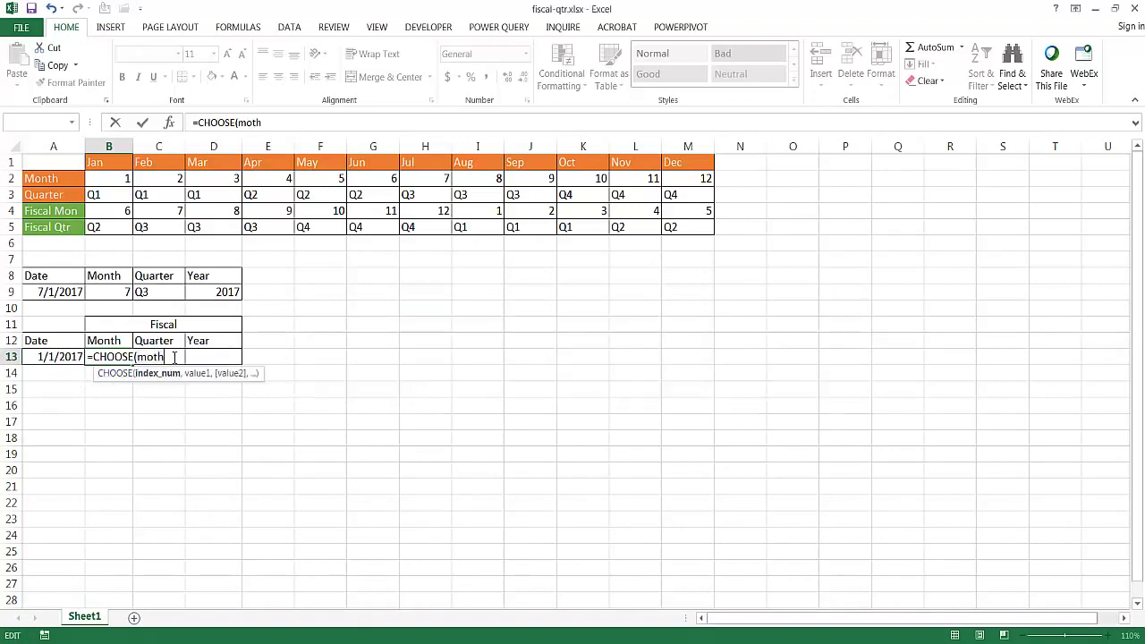
pyautogui.press('BackSpace')
pyautogui.press('BackSpace')
pyautogui.write('n')
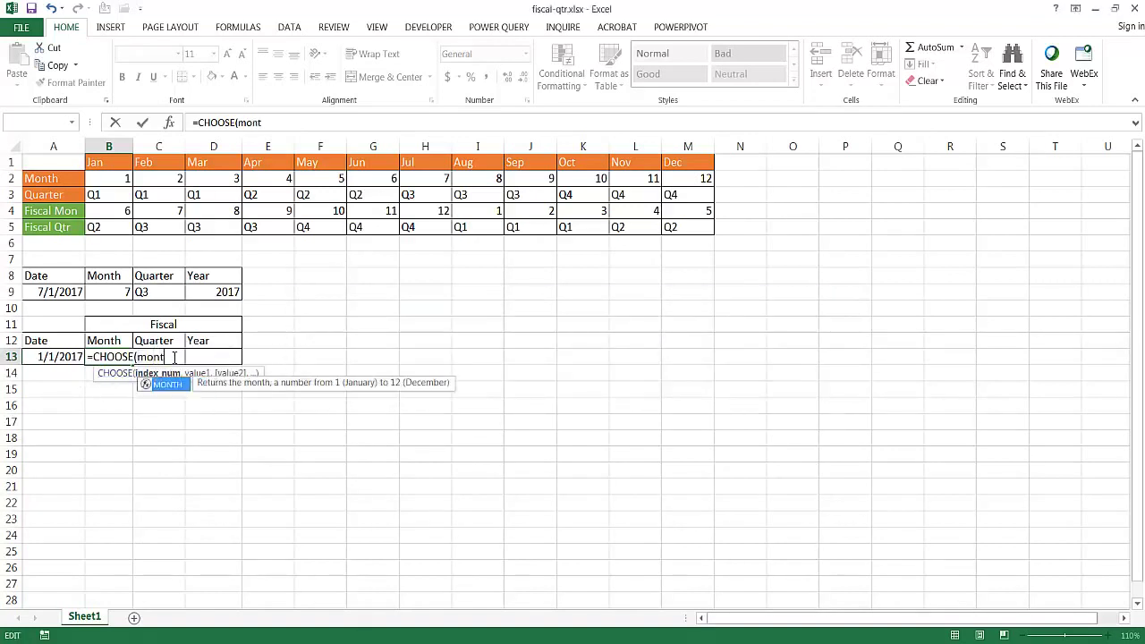
pyautogui.write('t')
pyautogui.press('Tab')
pyautogui.click(53, 357)
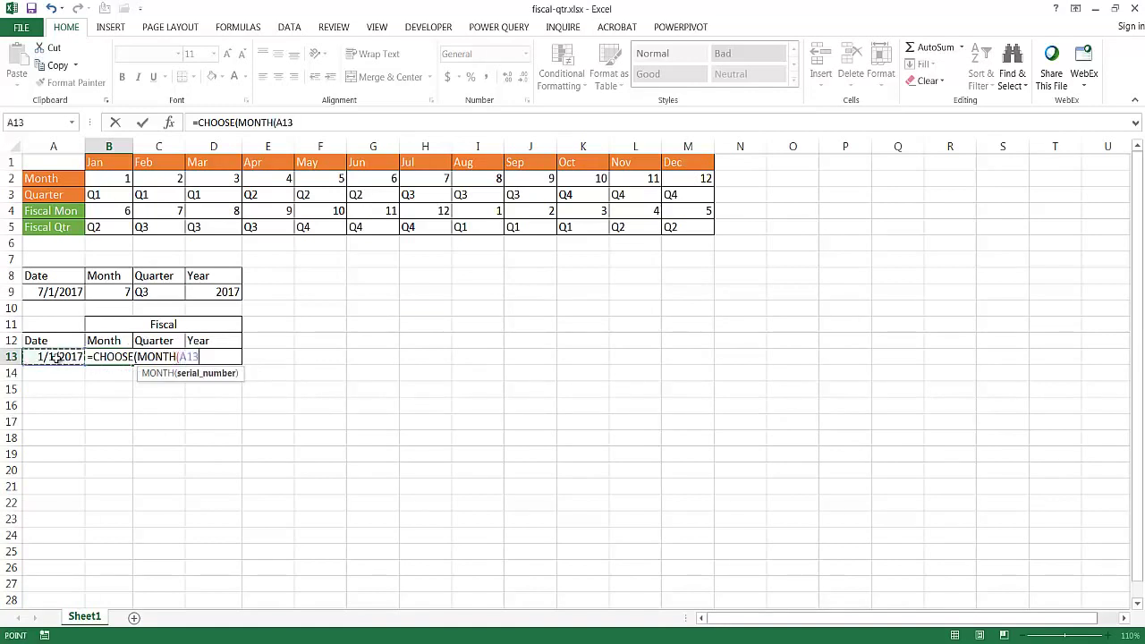
pyautogui.write(')')
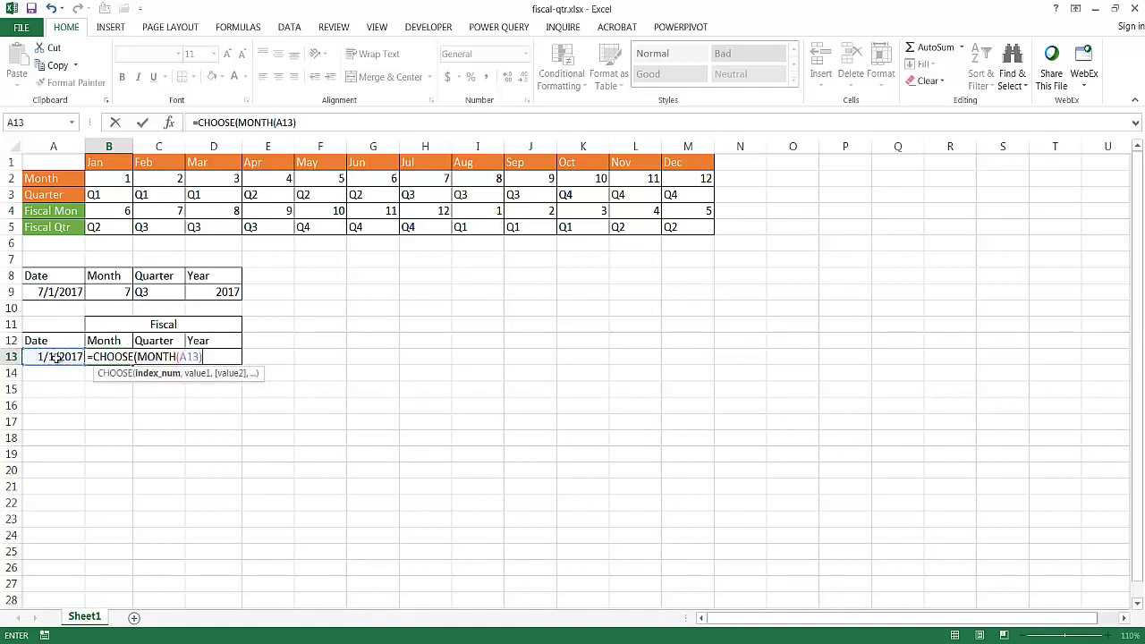
pyautogui.write(',')
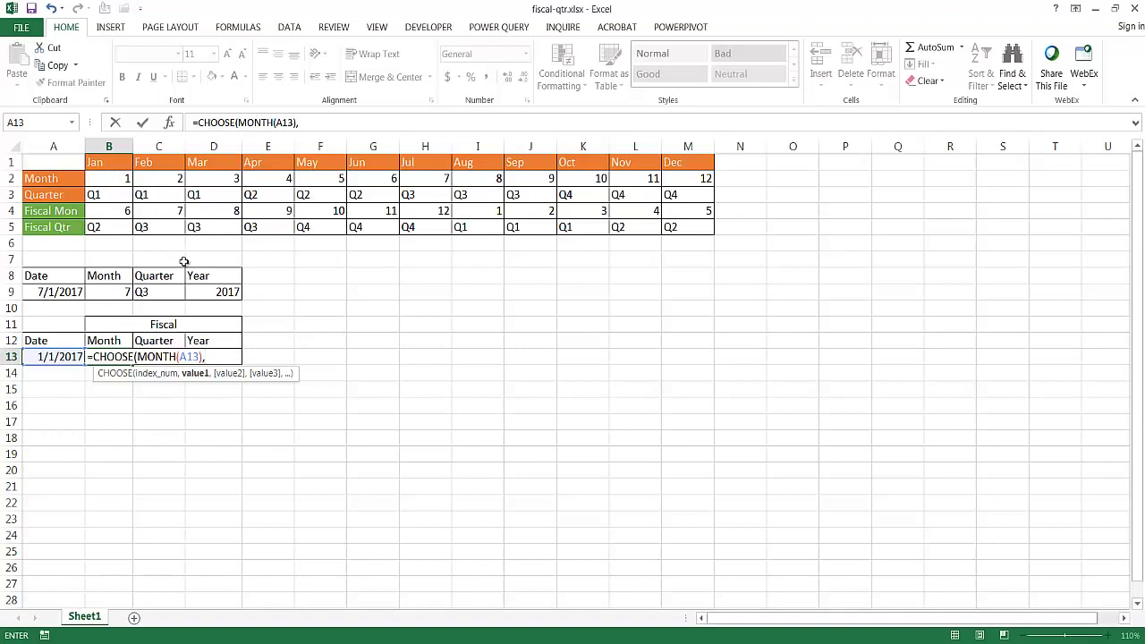
pyautogui.write('6,')
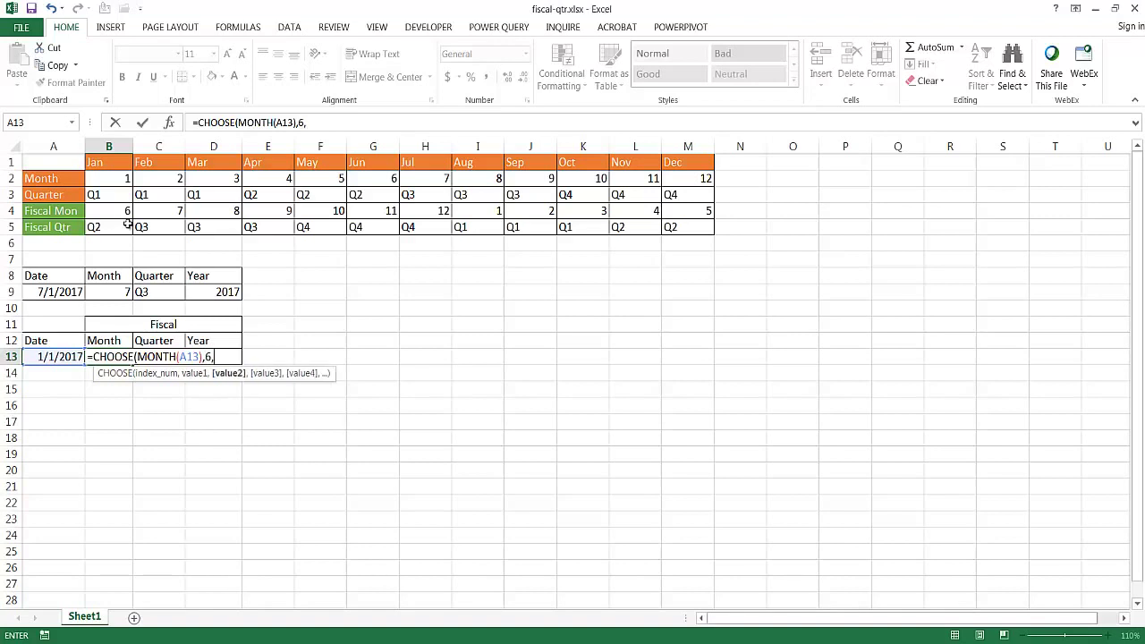
pyautogui.write('7,8')
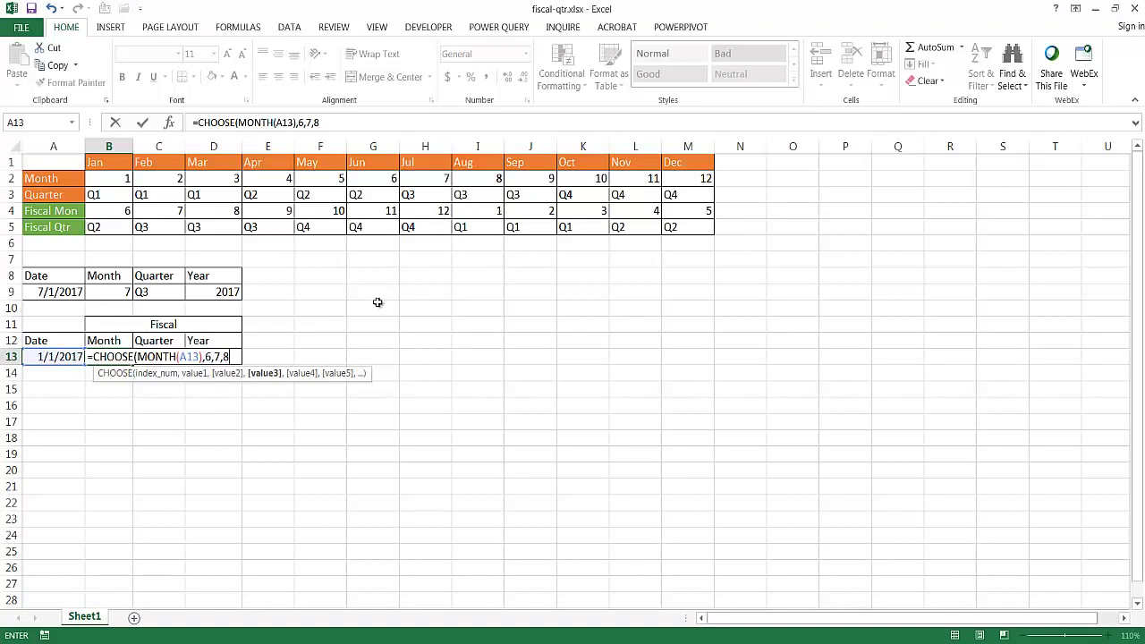
pyautogui.press('BackSpace')
pyautogui.press('BackSpace')
pyautogui.press('BackSpace')
pyautogui.press('BackSpace')
pyautogui.press('BackSpace')
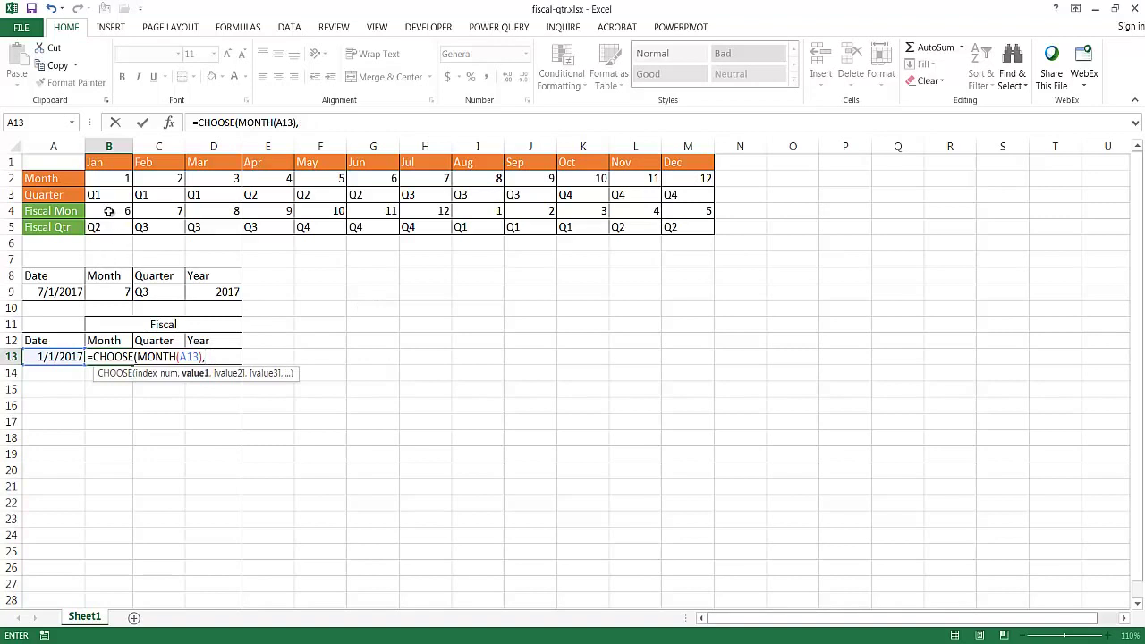
# - Reference the Fiscal Mon values B4:M4 as the CHOOSE values and convert the reference into its literal numbers
pyautogui.moveTo(111, 211); pyautogui.dragTo(690, 210)
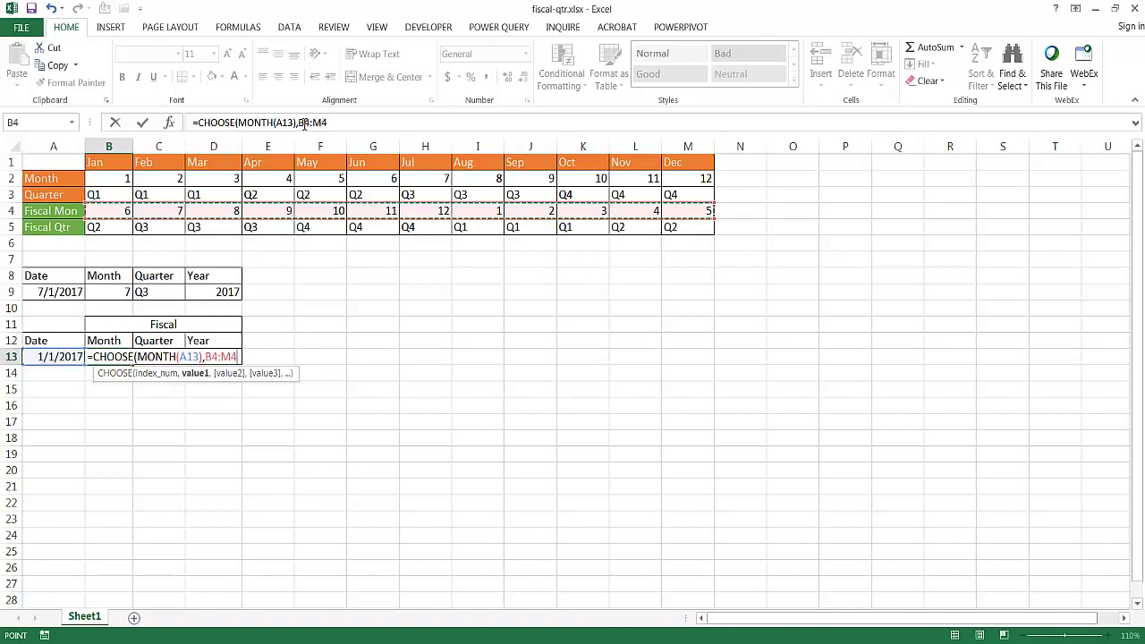
pyautogui.moveTo(298, 123); pyautogui.dragTo(330, 123)
pyautogui.press('F9')
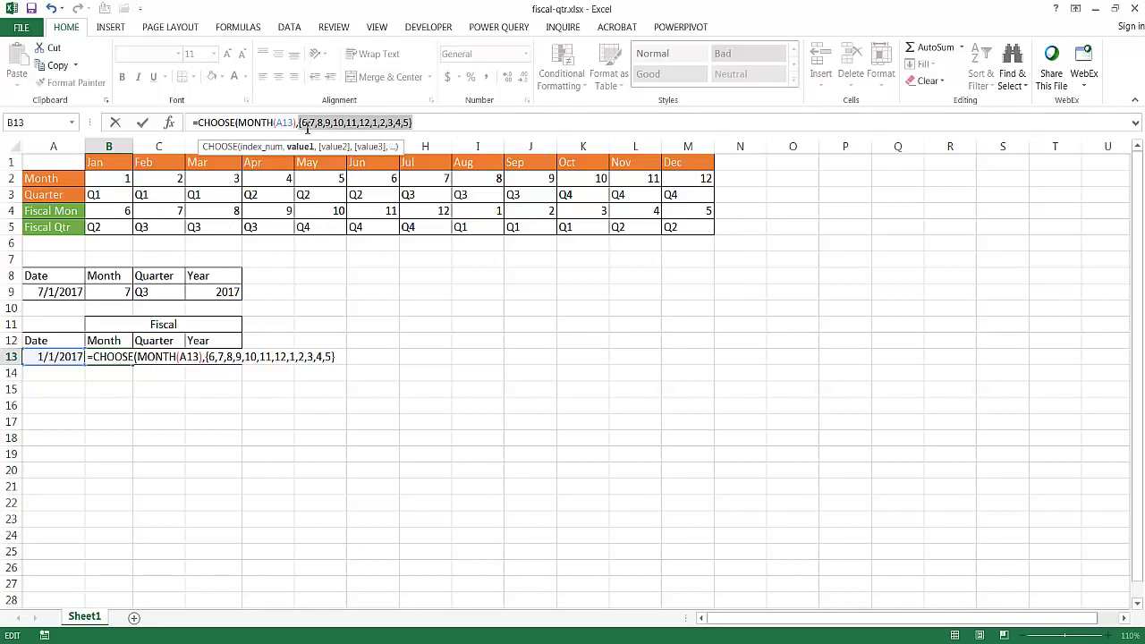
# - Remove the curly braces around the number list and complete the formula as =CHOOSE(MONTH(A13),6,7,8,9,10,11,12,1,2,3,4,5)
pyautogui.click(418, 123)
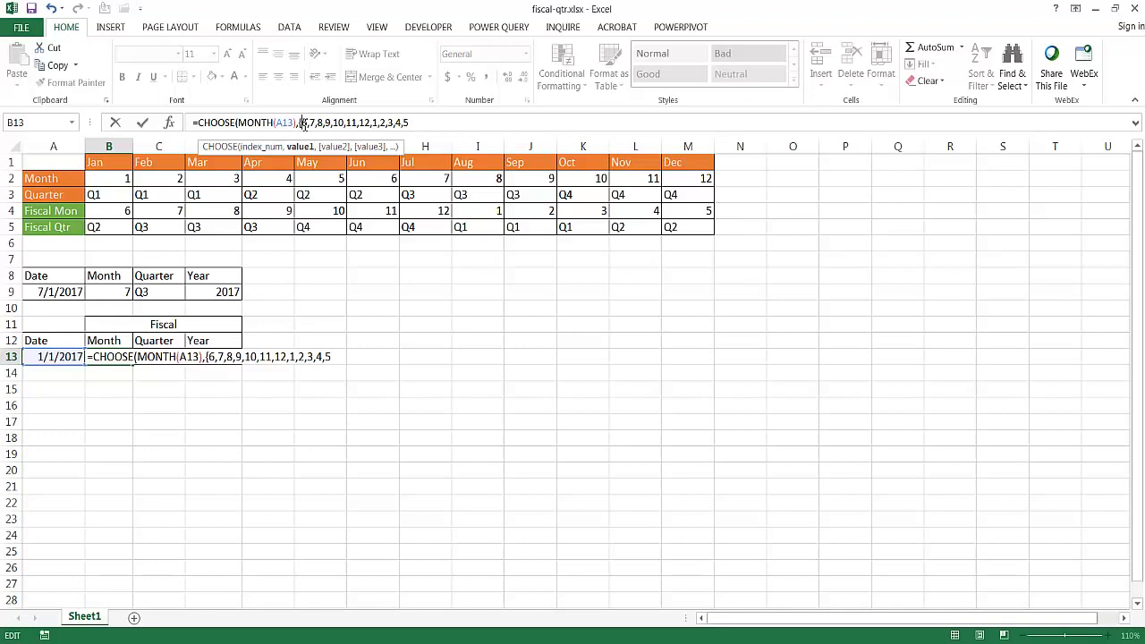
pyautogui.press('BackSpace')
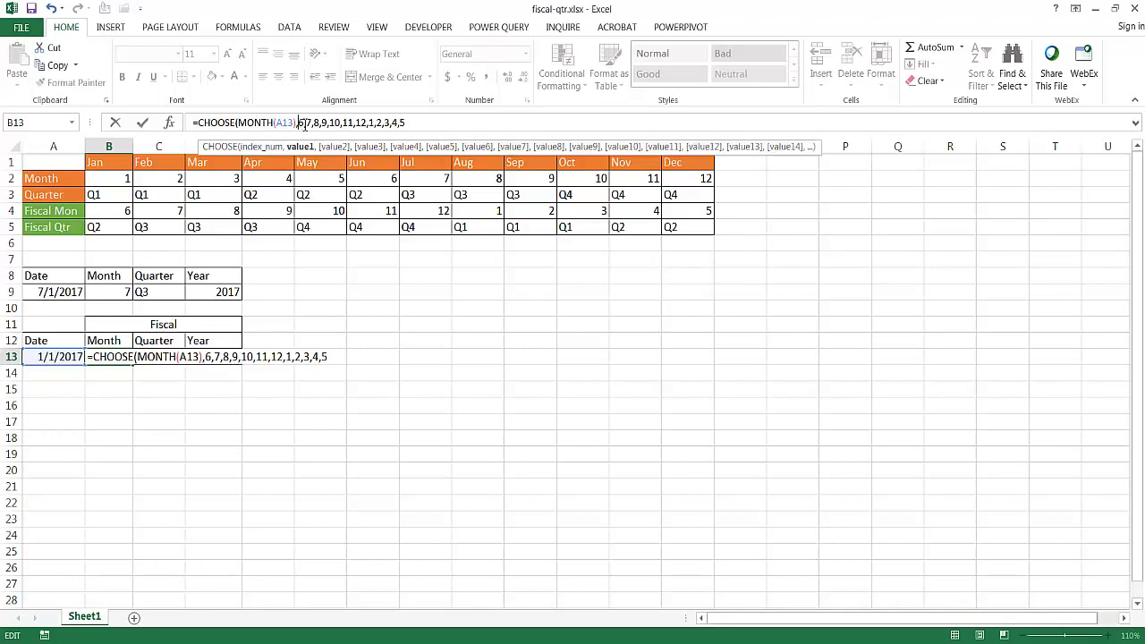
pyautogui.click(417, 123)
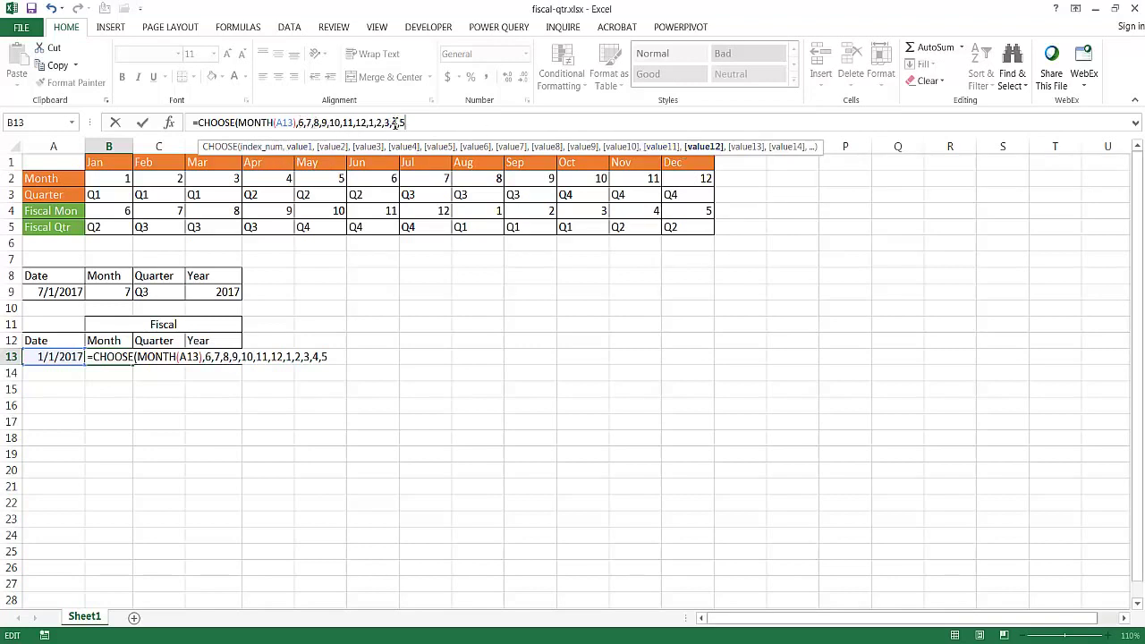
pyautogui.write(')')
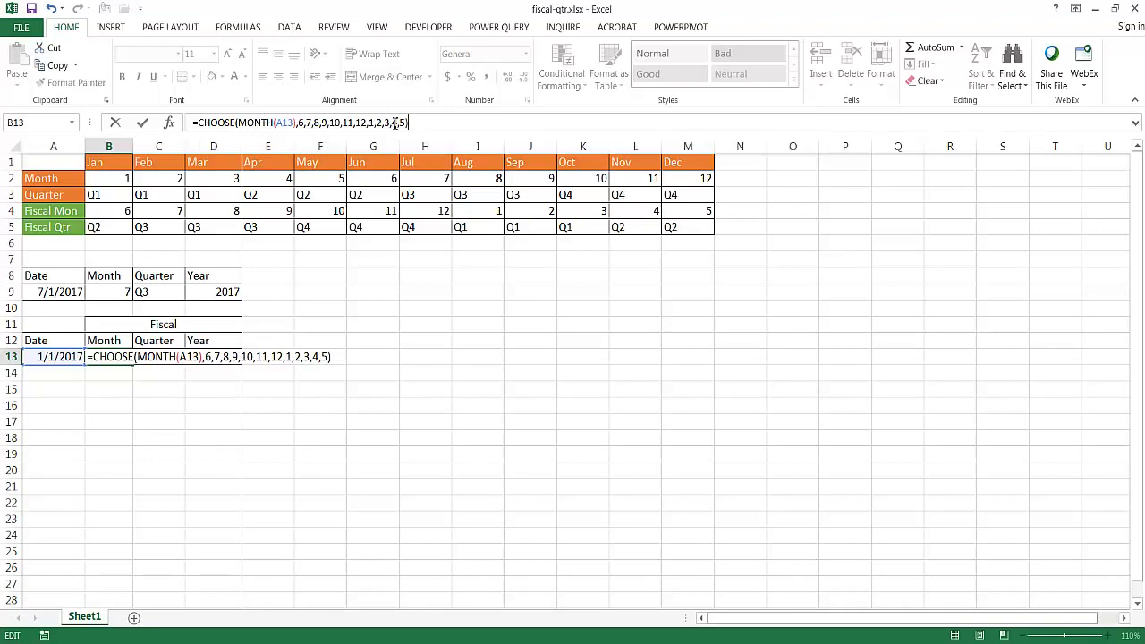
pyautogui.press('Return')
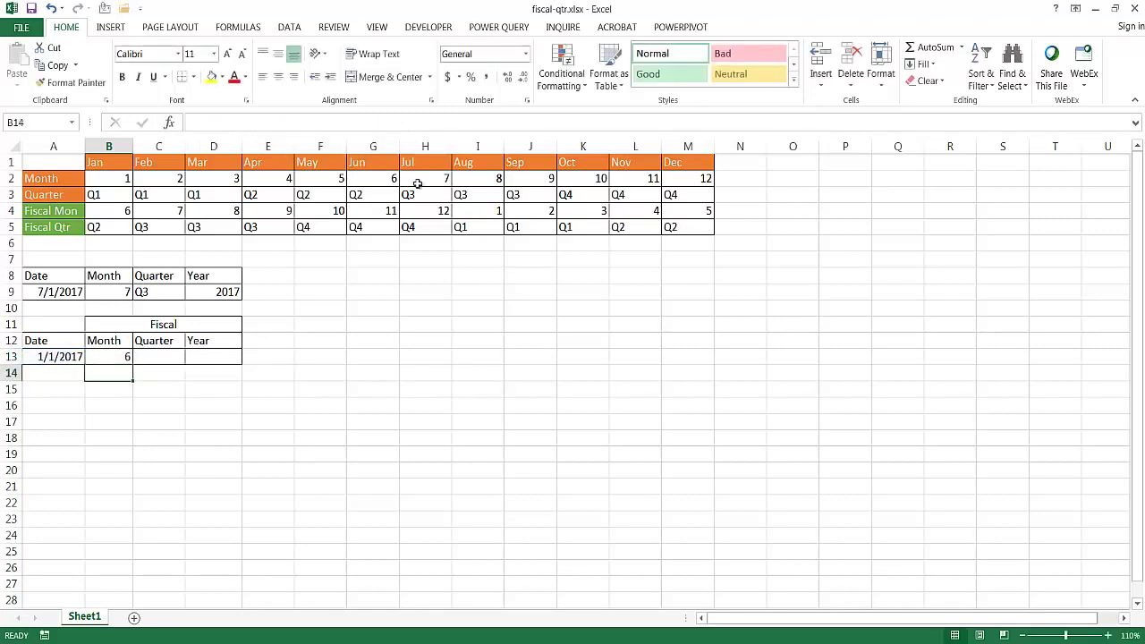
# - Check the fiscal month formula in B13 against the January column, and test it by setting the date in A13 to 8/1/2017
pyautogui.click(117, 357)
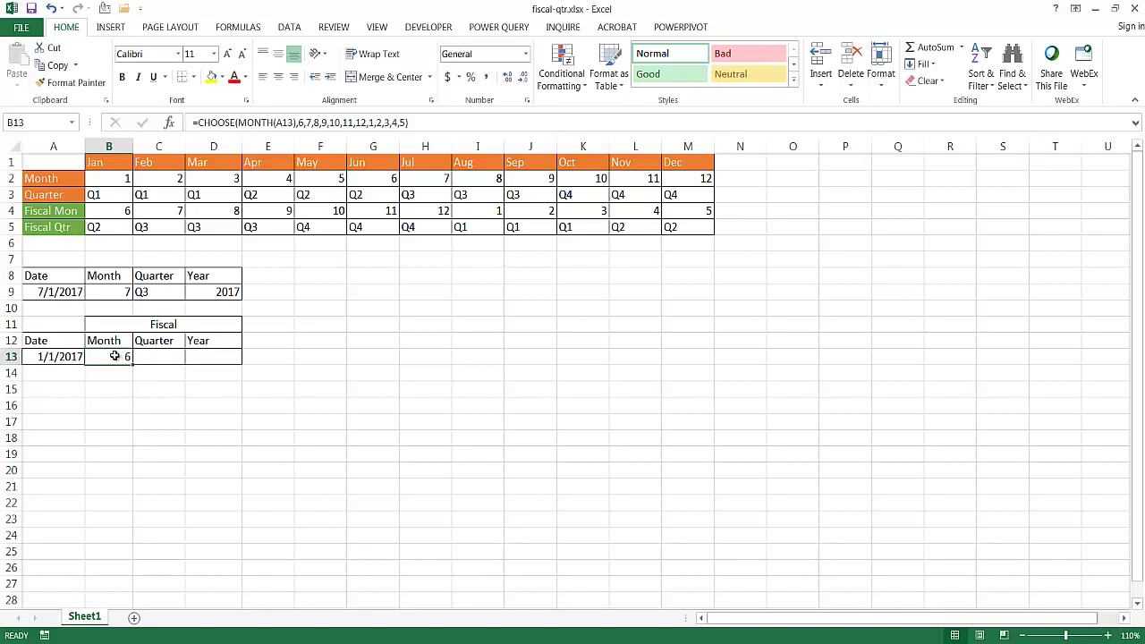
pyautogui.click(58, 357)
pyautogui.click(108, 179)
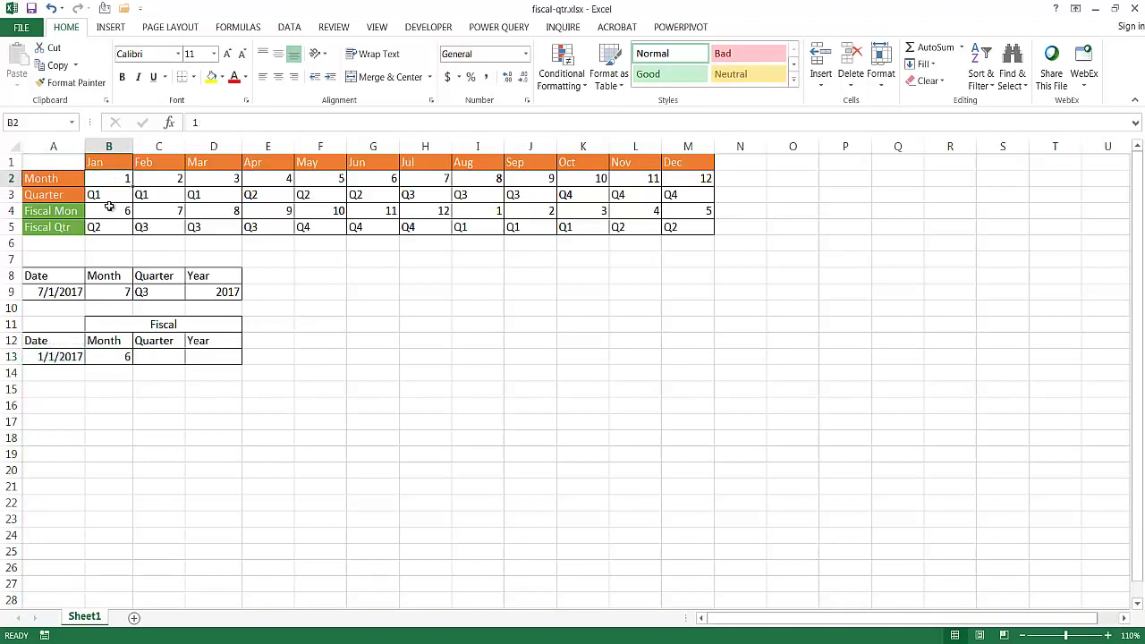
pyautogui.click(108, 208)
pyautogui.click(118, 356)
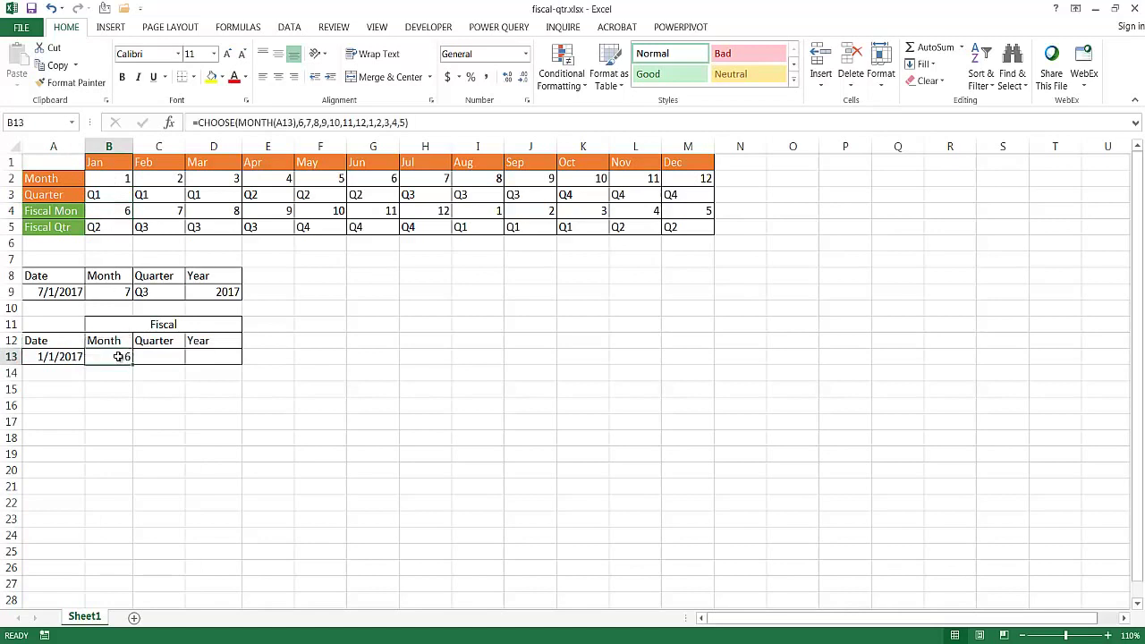
pyautogui.click(65, 359)
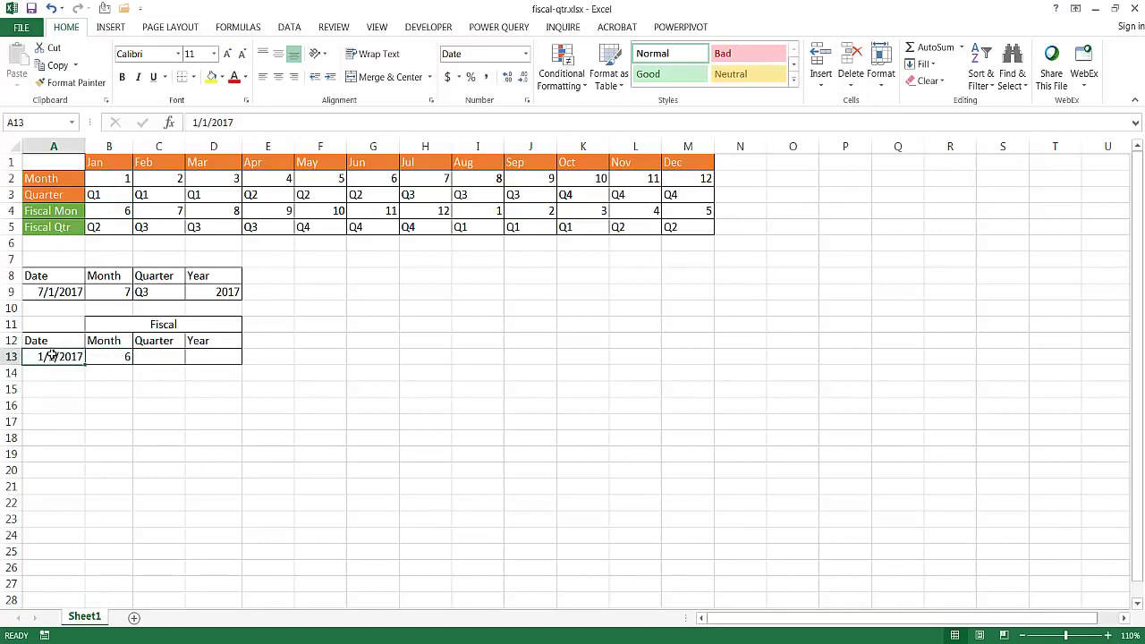
pyautogui.write('8/1/20')
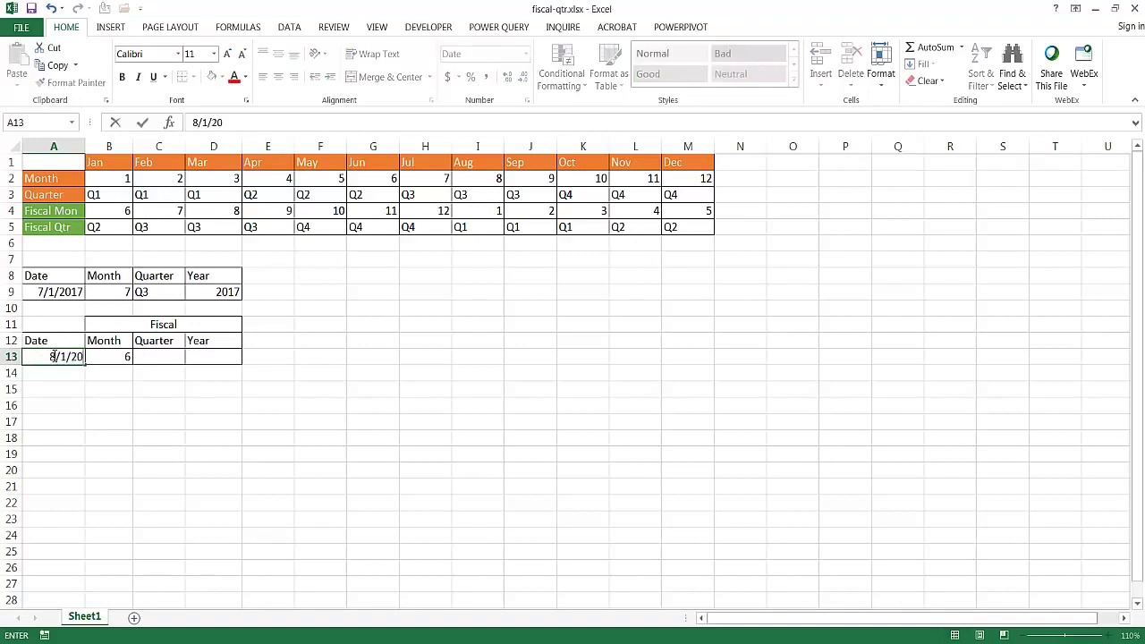
pyautogui.write('17')
pyautogui.press('Return')
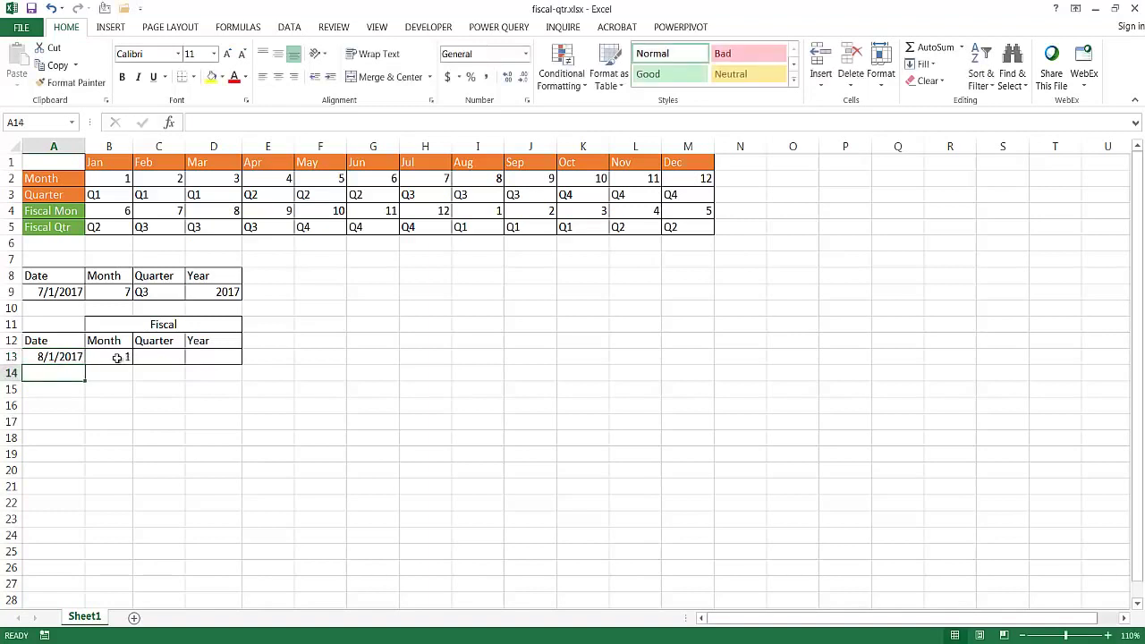
pyautogui.click(117, 358)
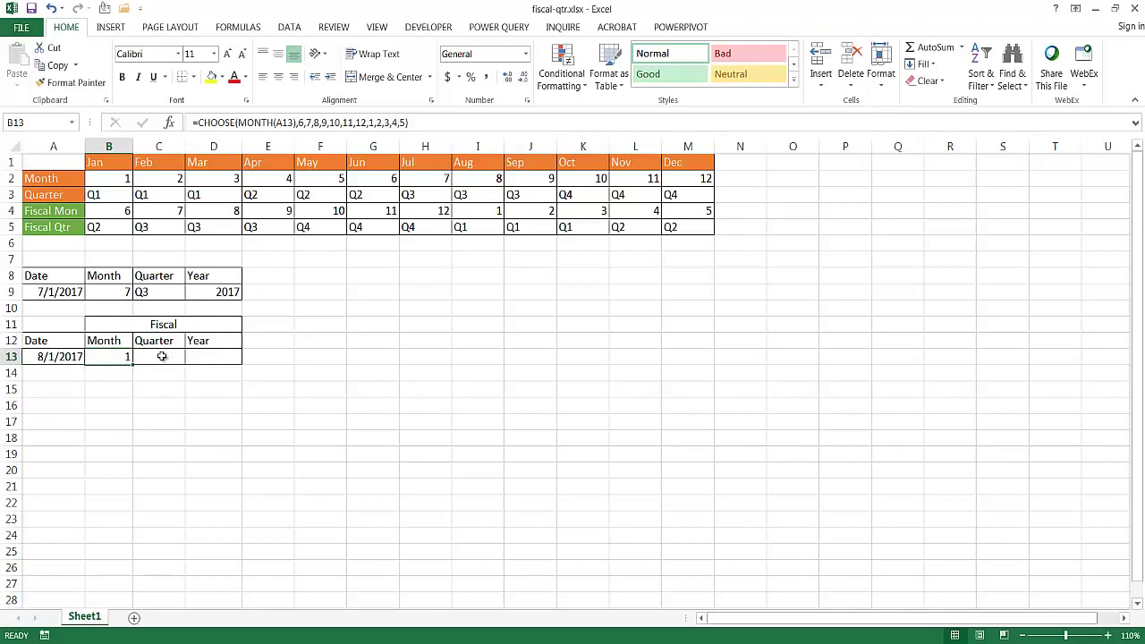
# - Start a CHOOSE formula in C13 with MONTH(A13) as its index number
pyautogui.click(155, 357)
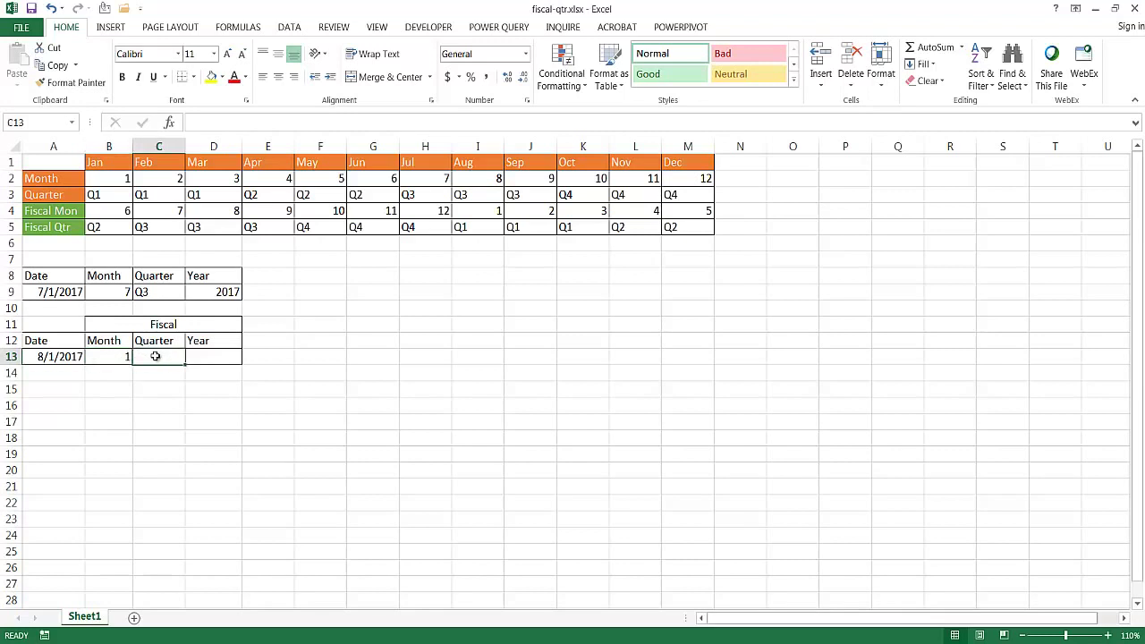
pyautogui.write('=choo')
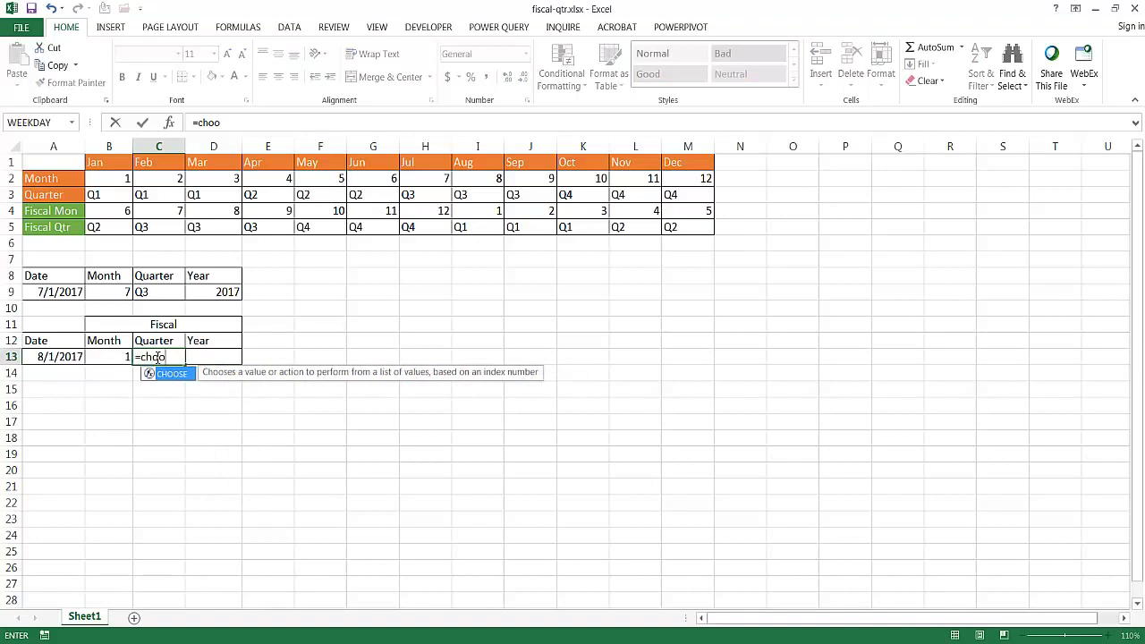
pyautogui.press('Tab')
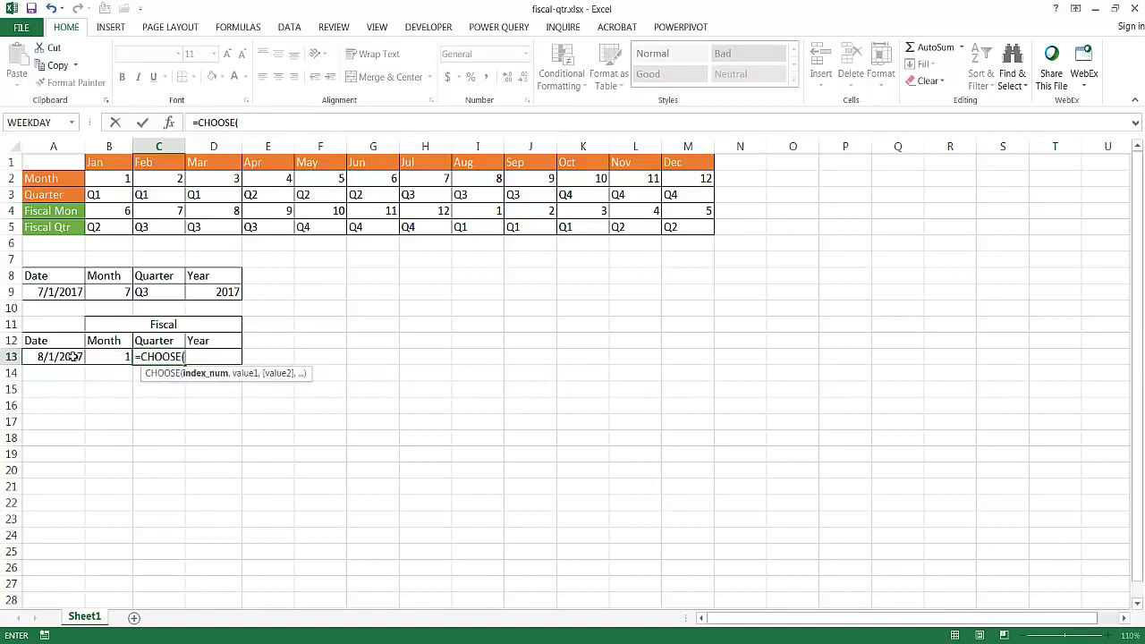
pyautogui.write('month')
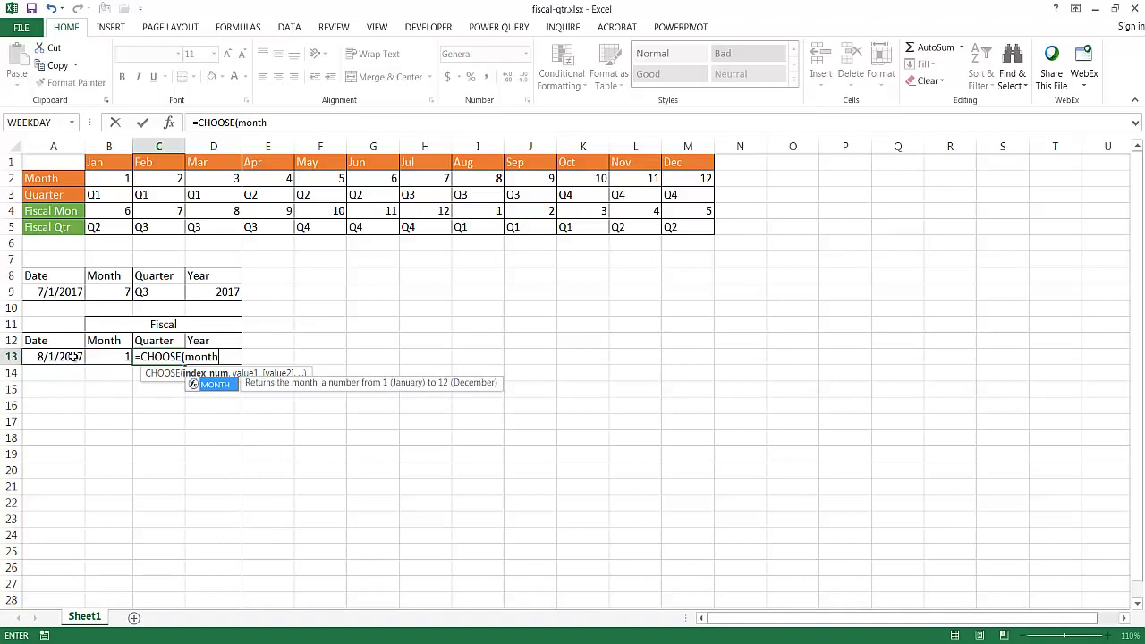
pyautogui.press('Tab')
pyautogui.click(65, 356)
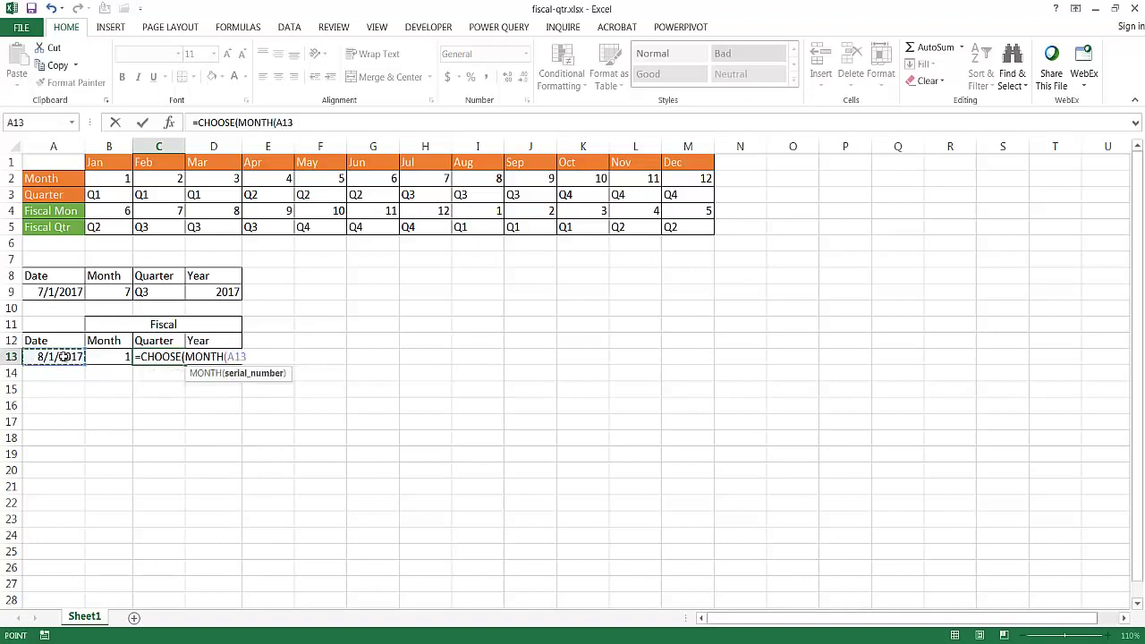
pyautogui.write(')')
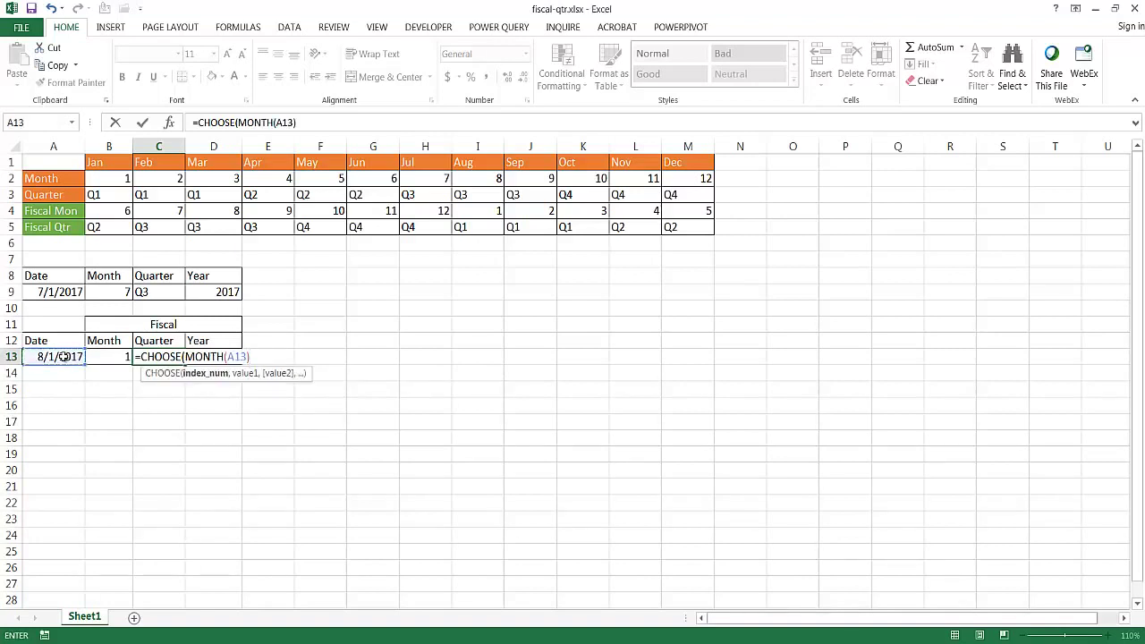
pyautogui.write(',')
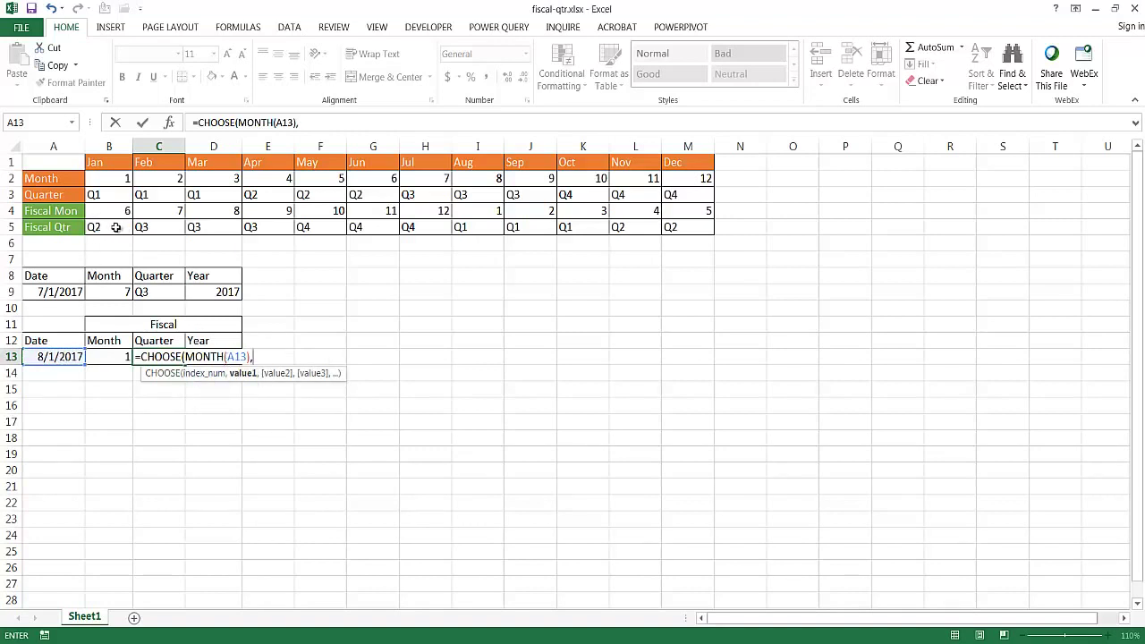
# - Reference the Fiscal Qtr values B5:M5 as the CHOOSE values and convert the reference into its literal quarter labels
pyautogui.moveTo(103, 228); pyautogui.dragTo(689, 227)
pyautogui.click(304, 125)
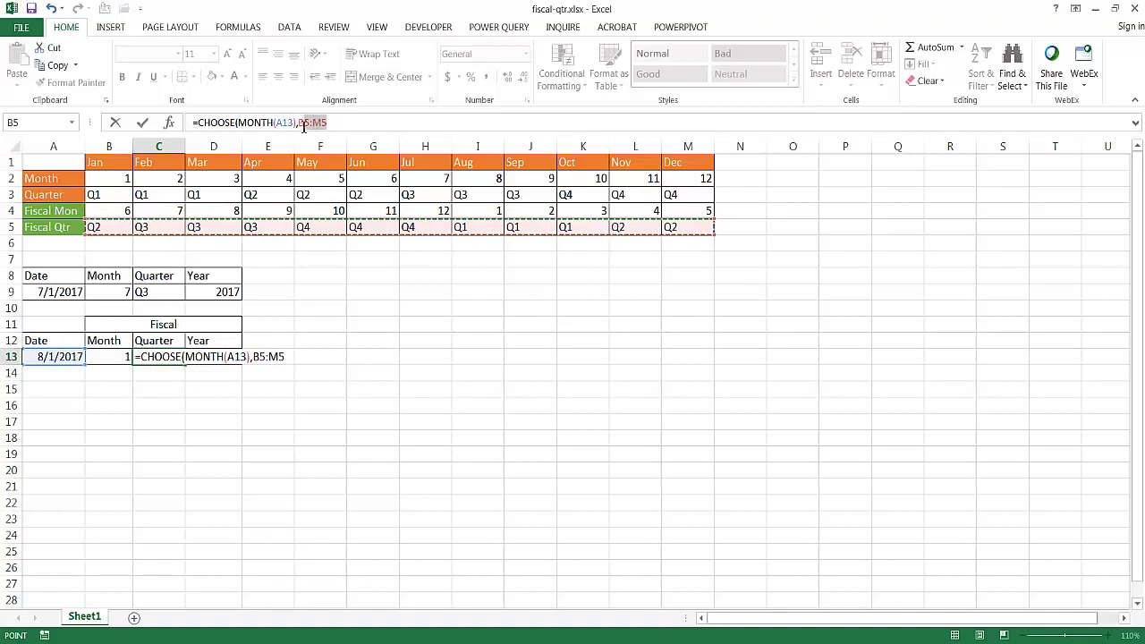
pyautogui.press('F9')
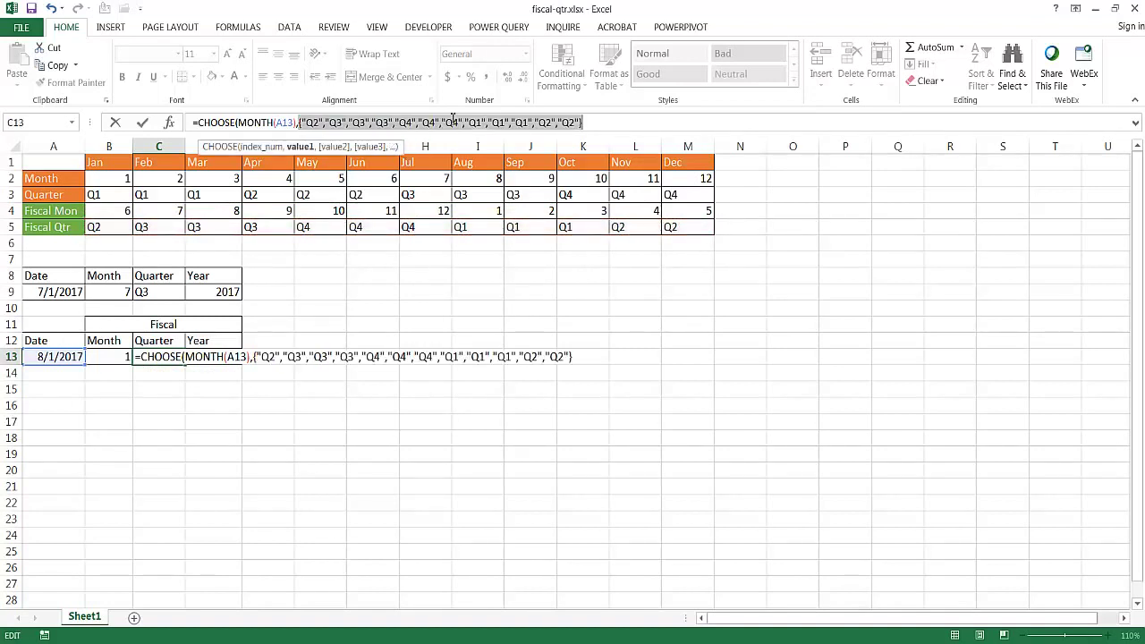
# - Remove the curly braces and complete the formula as =CHOOSE(MONTH(A13),"Q2","Q3","Q3","Q3","Q4","Q4","Q4","Q1","Q1","Q1","Q2","Q2")
pyautogui.click(591, 123)
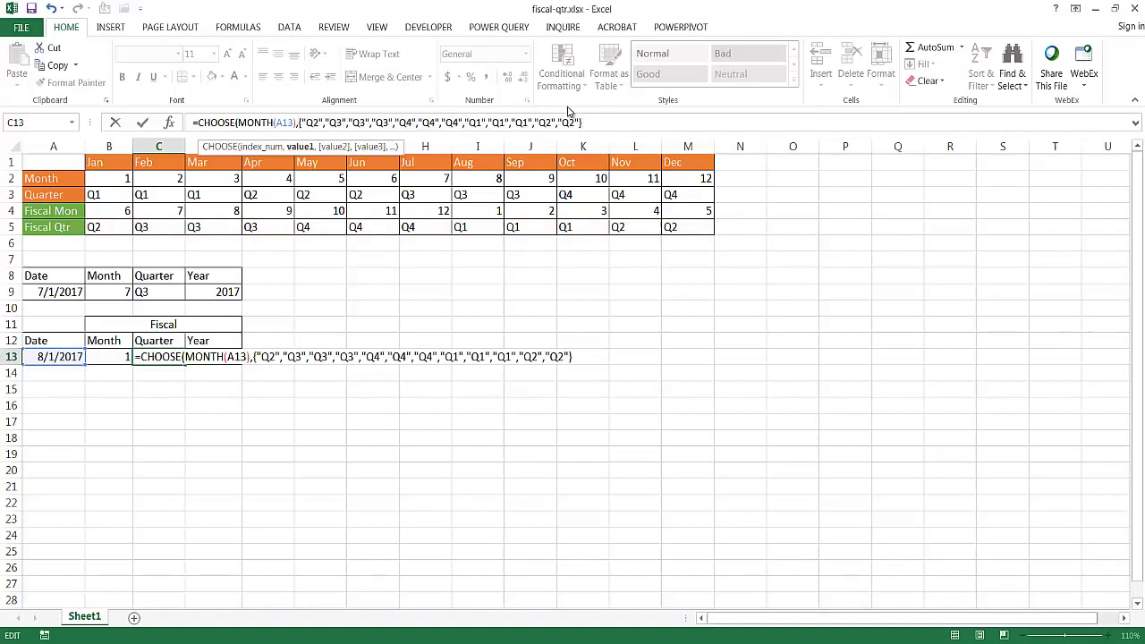
pyautogui.press('BackSpace')
pyautogui.press('BackSpace')
pyautogui.click(578, 122)
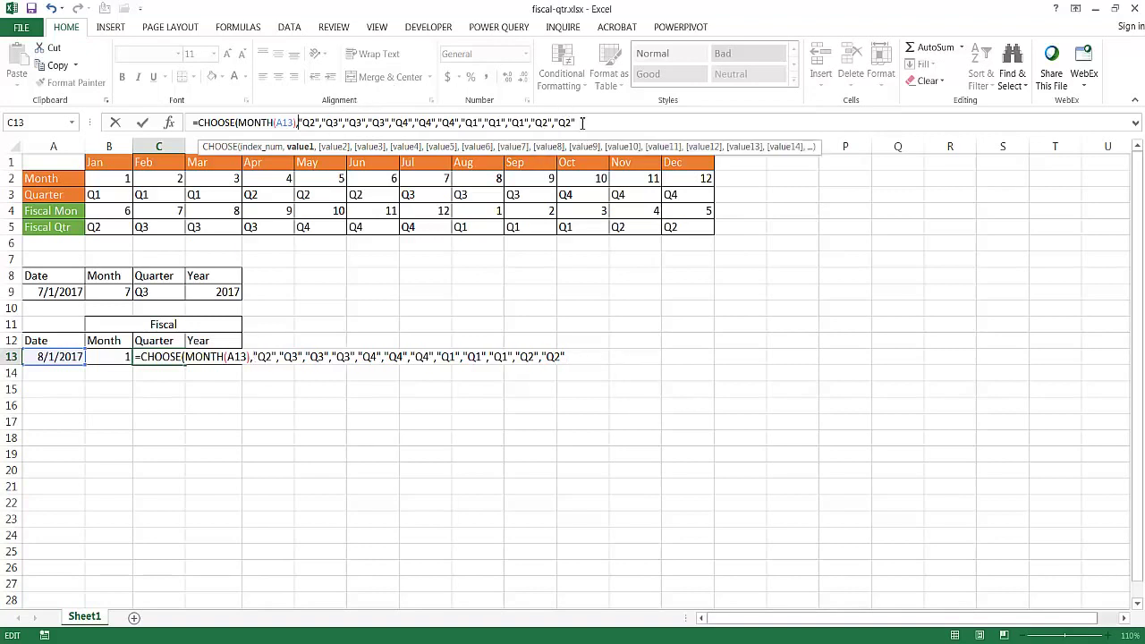
pyautogui.write(')')
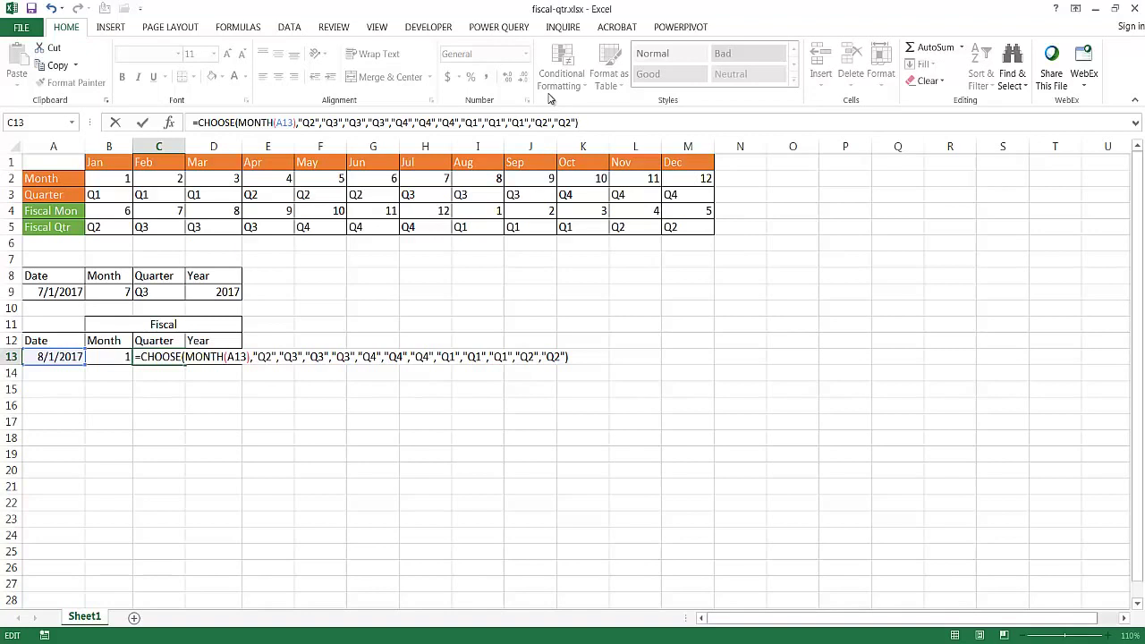
pyautogui.press('Return')
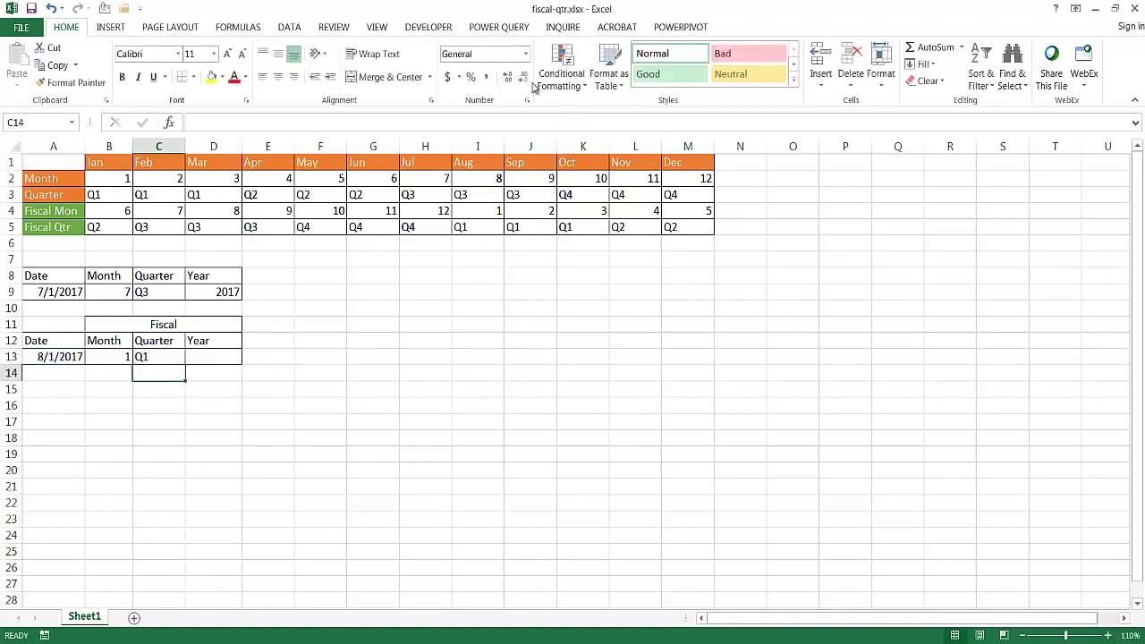
# - Test the fiscal month and quarter formulas with the date 1/1/2017 in A13, comparing results with the January and August columns
pyautogui.click(156, 358)
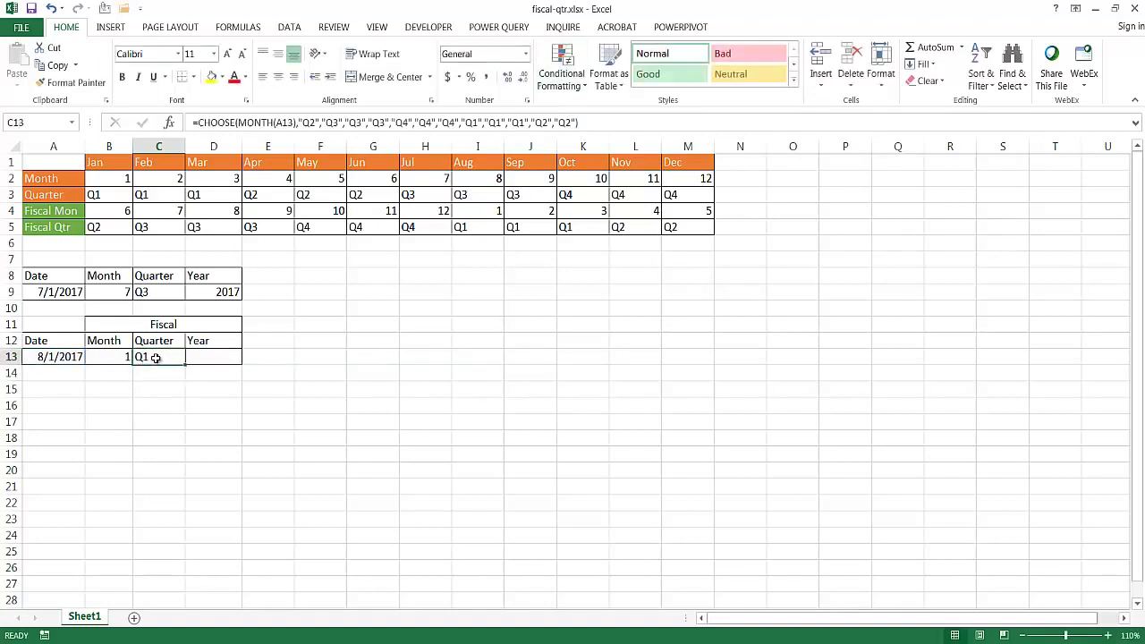
pyautogui.moveTo(475, 209); pyautogui.dragTo(465, 226)
pyautogui.click(50, 356)
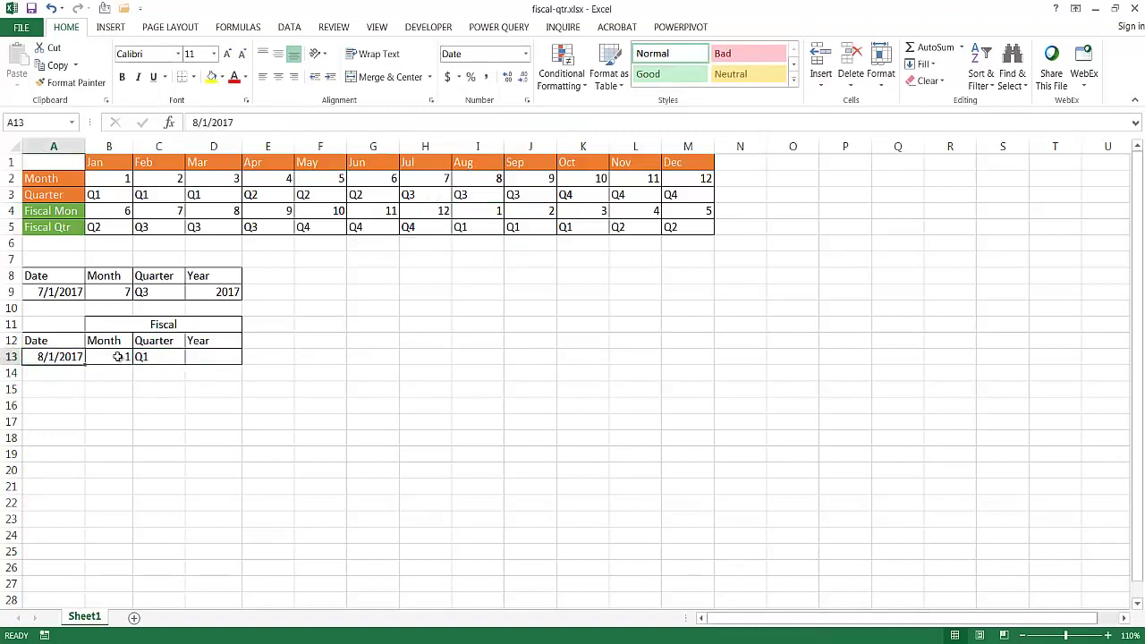
pyautogui.write('1/1/')
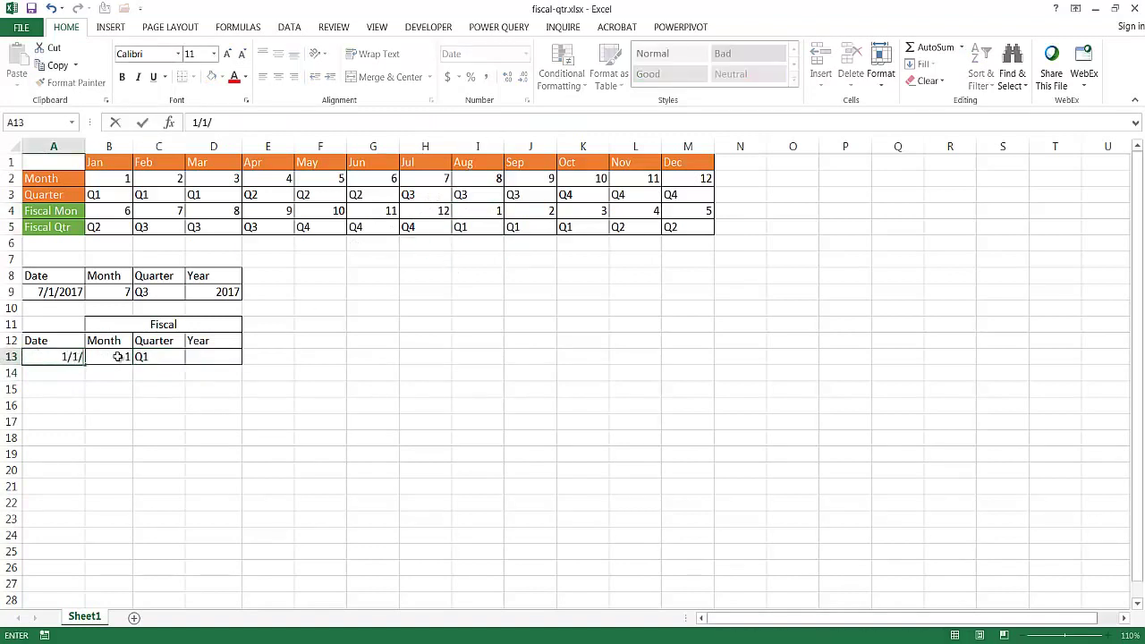
pyautogui.write('2017')
pyautogui.press('Return')
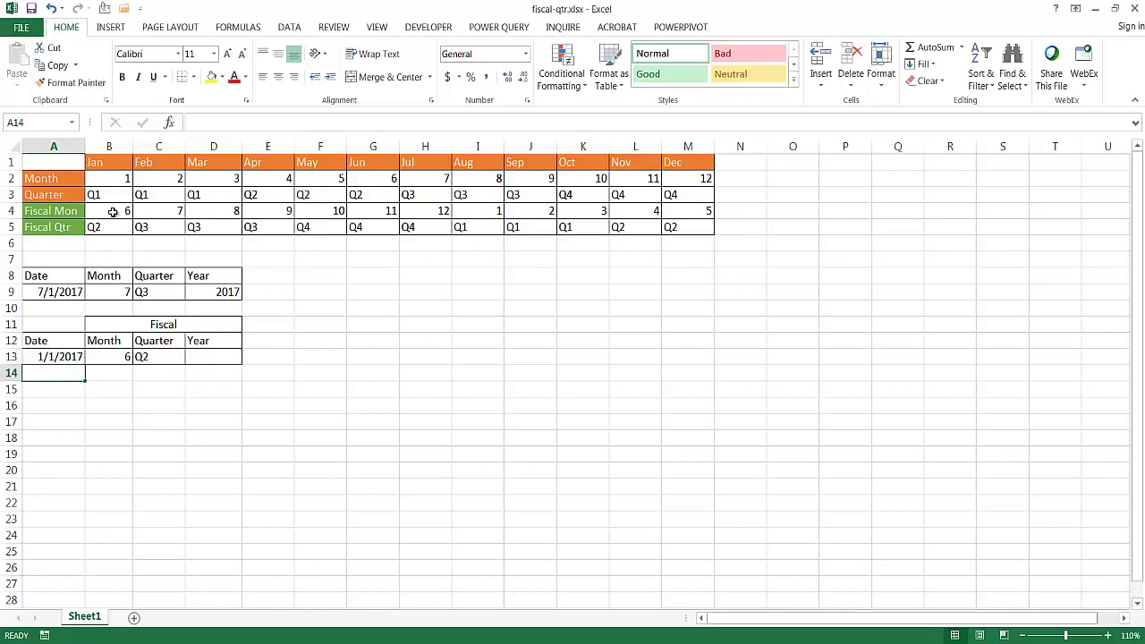
pyautogui.moveTo(115, 212); pyautogui.dragTo(114, 227)
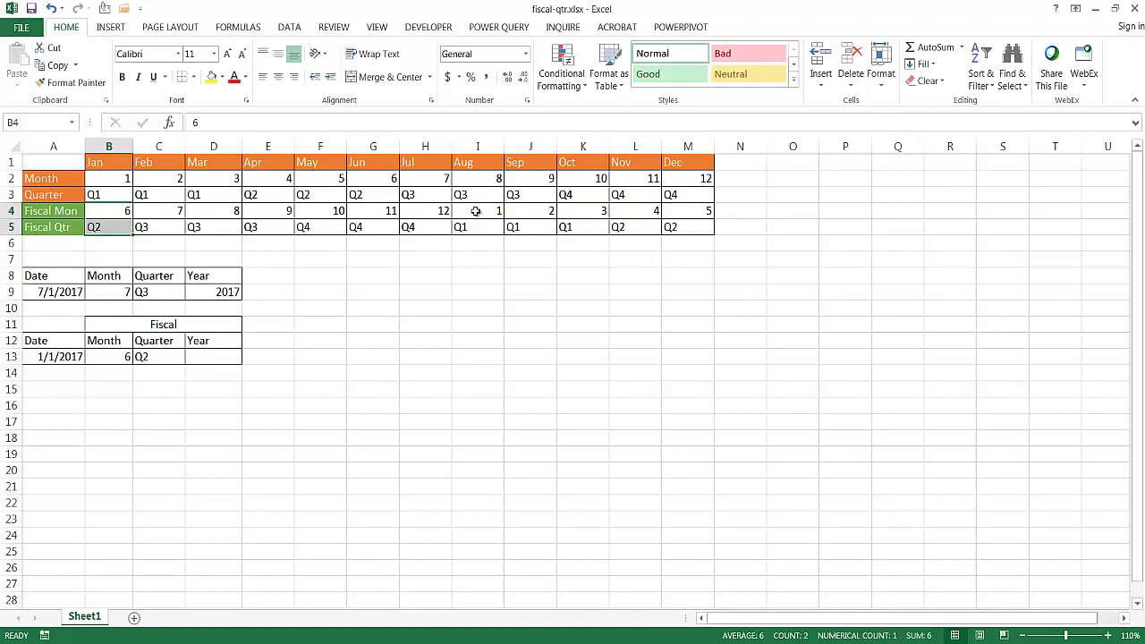
pyautogui.moveTo(476, 211); pyautogui.dragTo(480, 227)
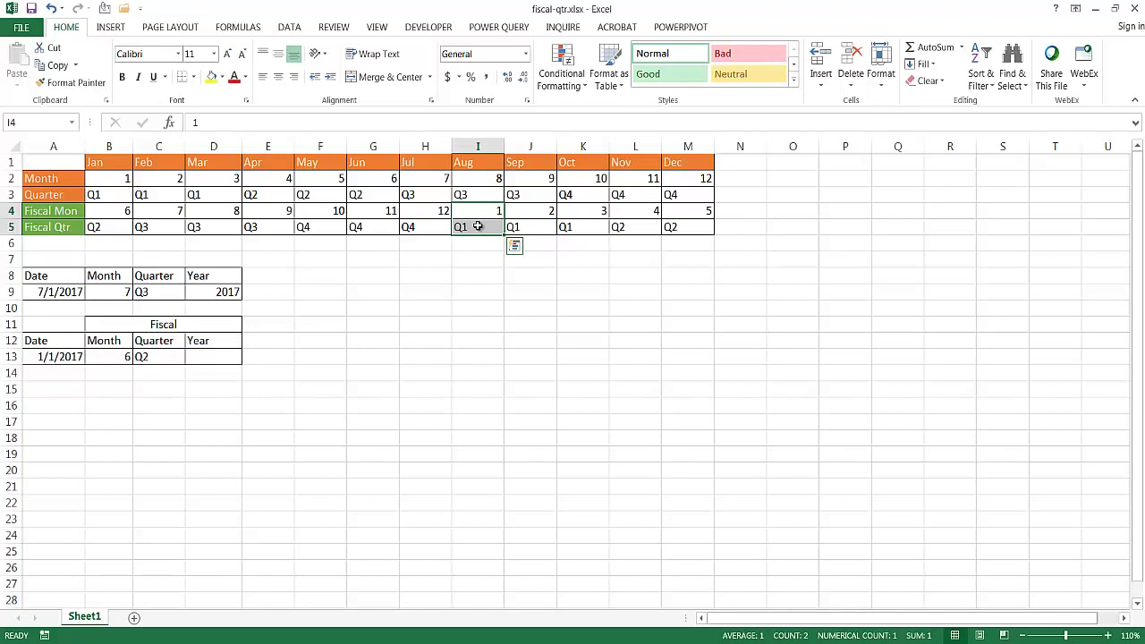
# - Enter =YEAR(A13) in D13 as the starting formula for the fiscal year
pyautogui.click(212, 356)
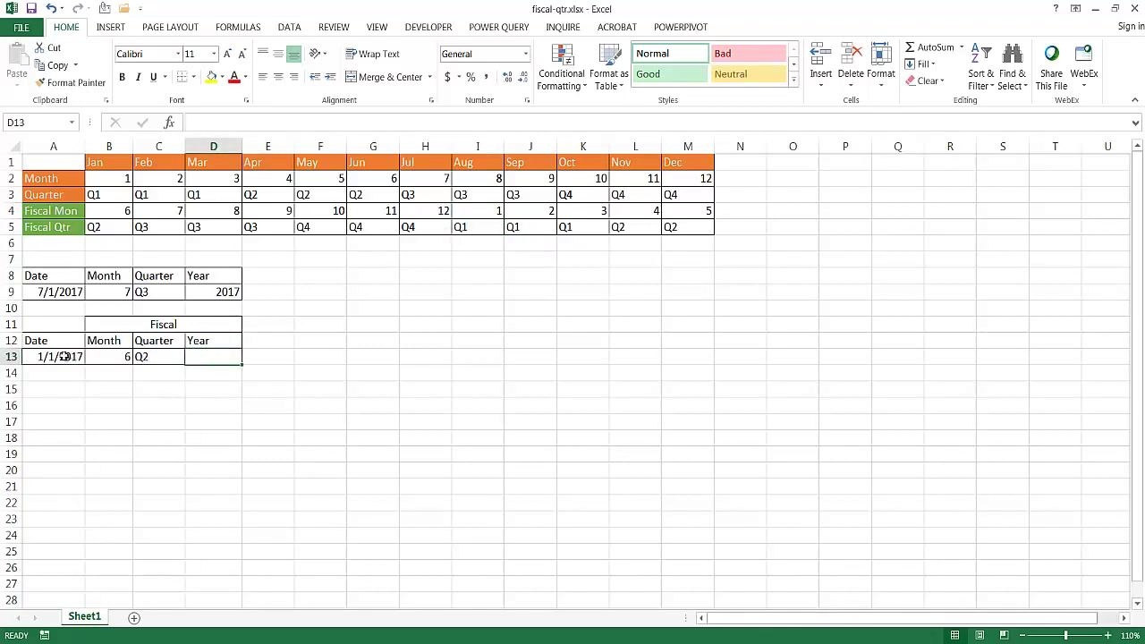
pyautogui.write('=yea')
pyautogui.press('Tab')
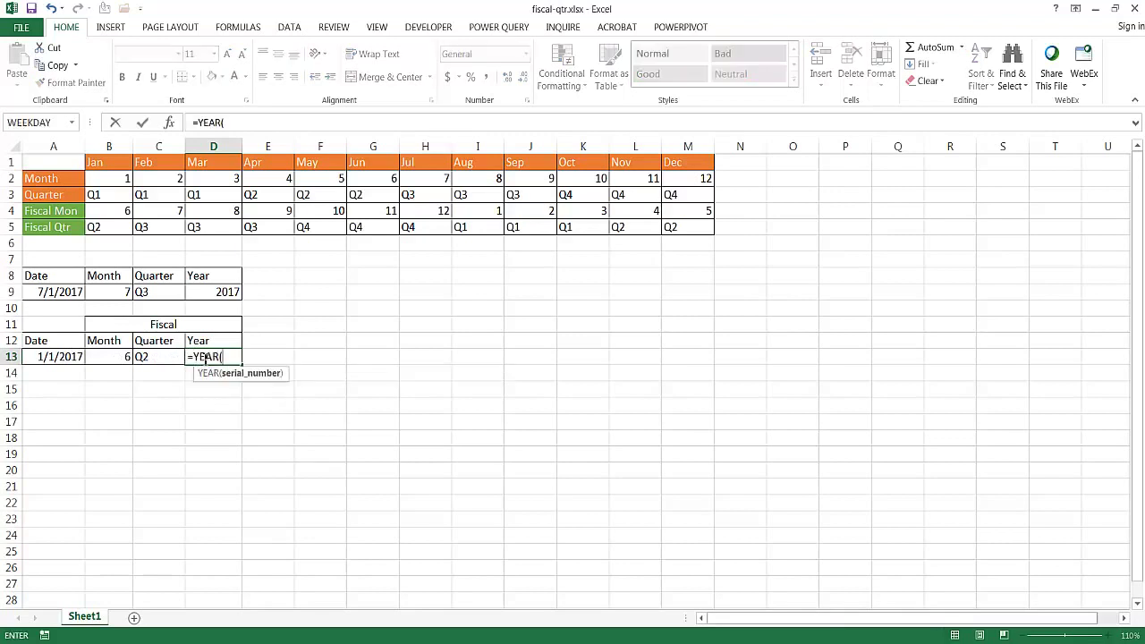
pyautogui.click(51, 356)
pyautogui.write(')')
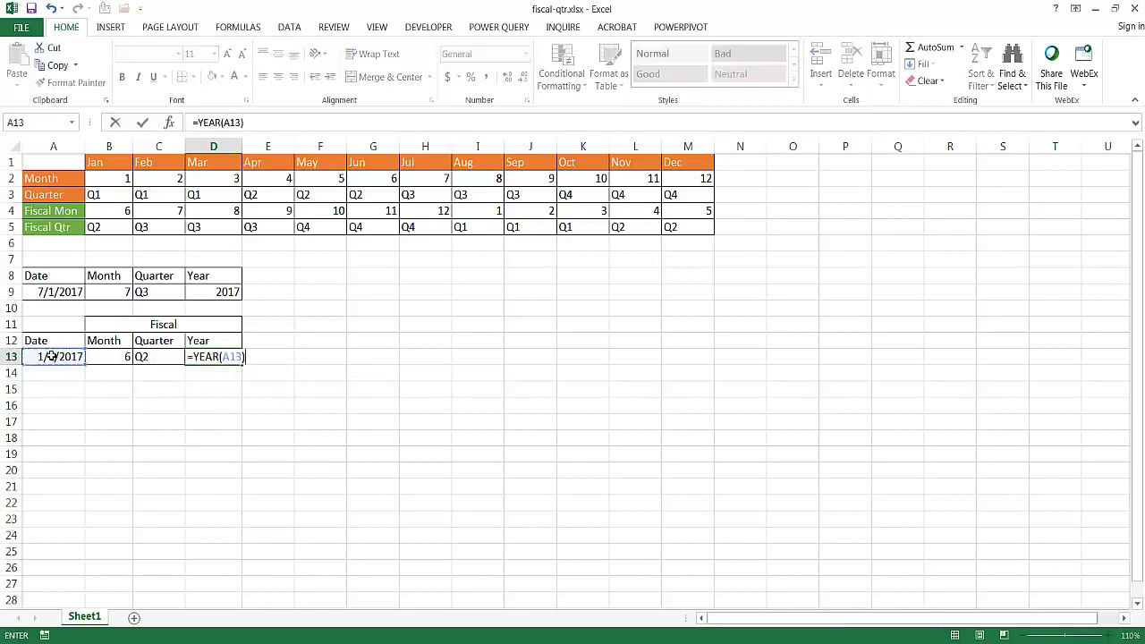
pyautogui.press('Return')
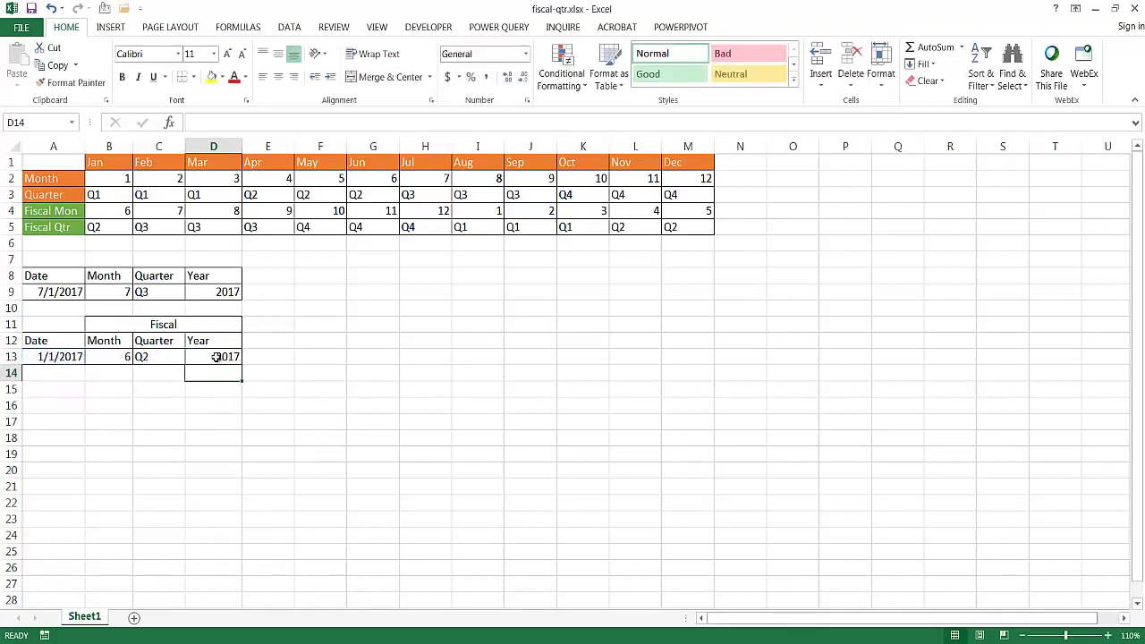
# - Set the date in A13 to 8/1/2017 and check the fiscal month and quarter against the August column
pyautogui.click(114, 357)
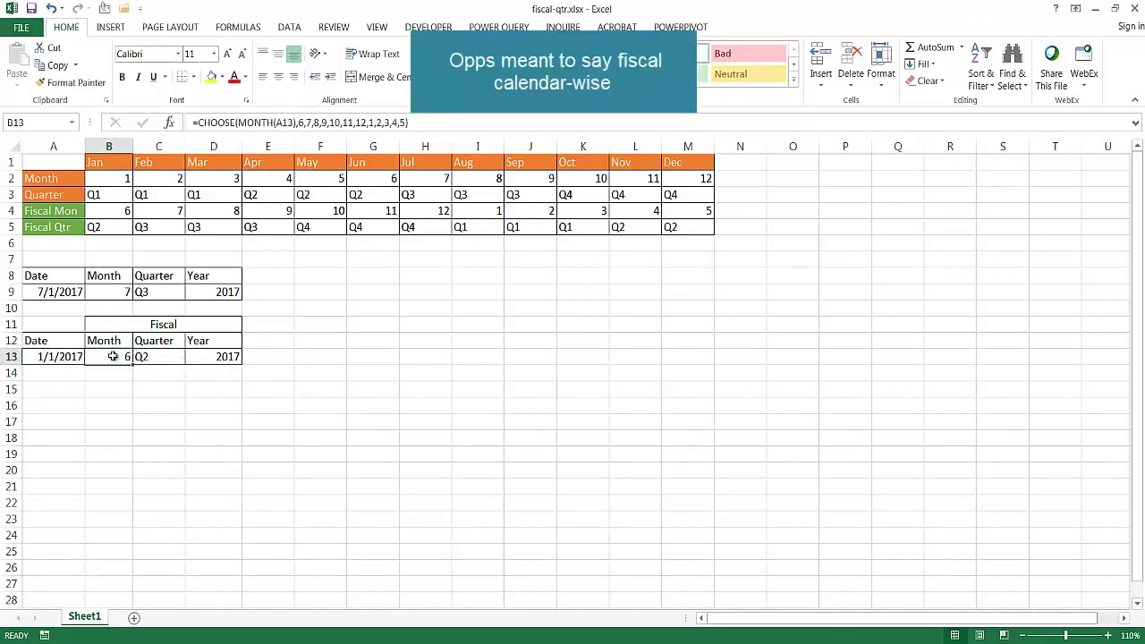
pyautogui.click(64, 361)
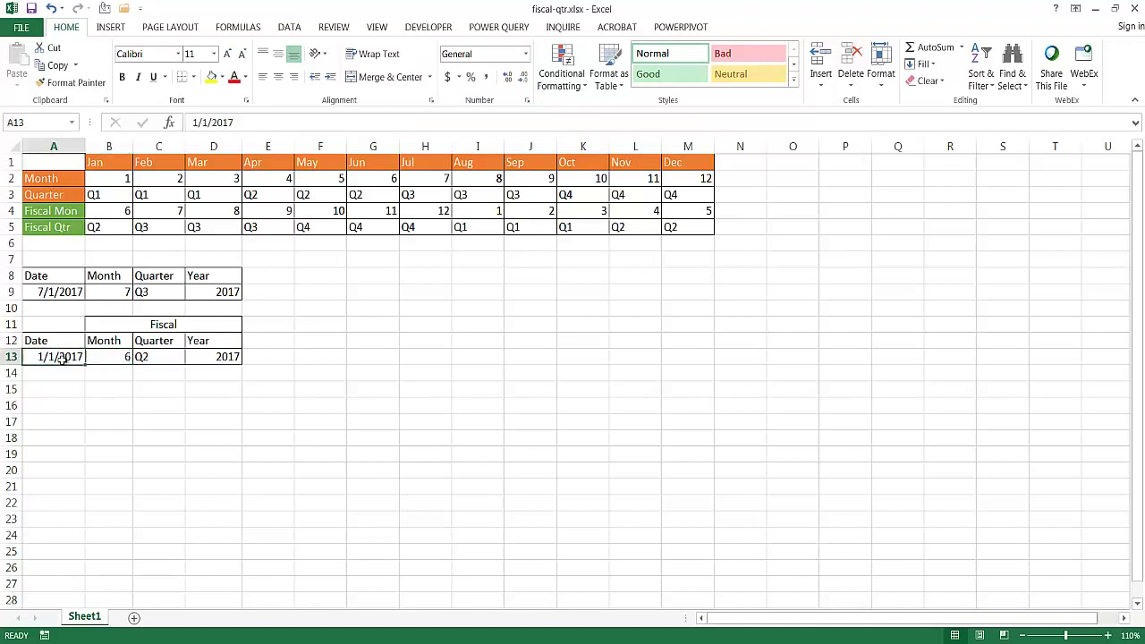
pyautogui.write('8')
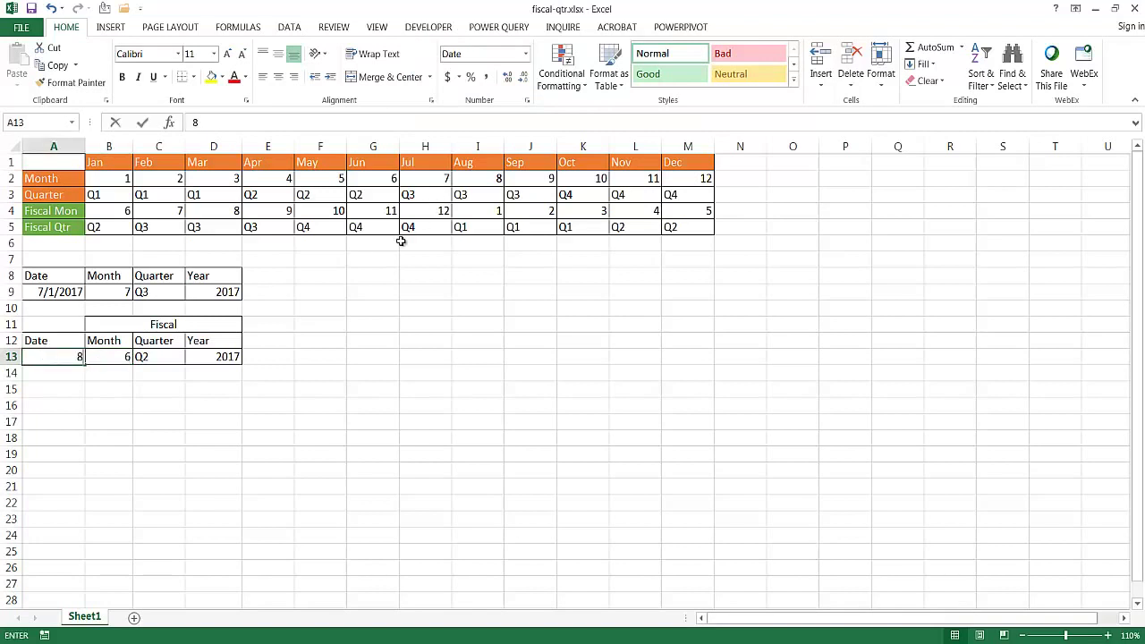
pyautogui.write('/1/2017')
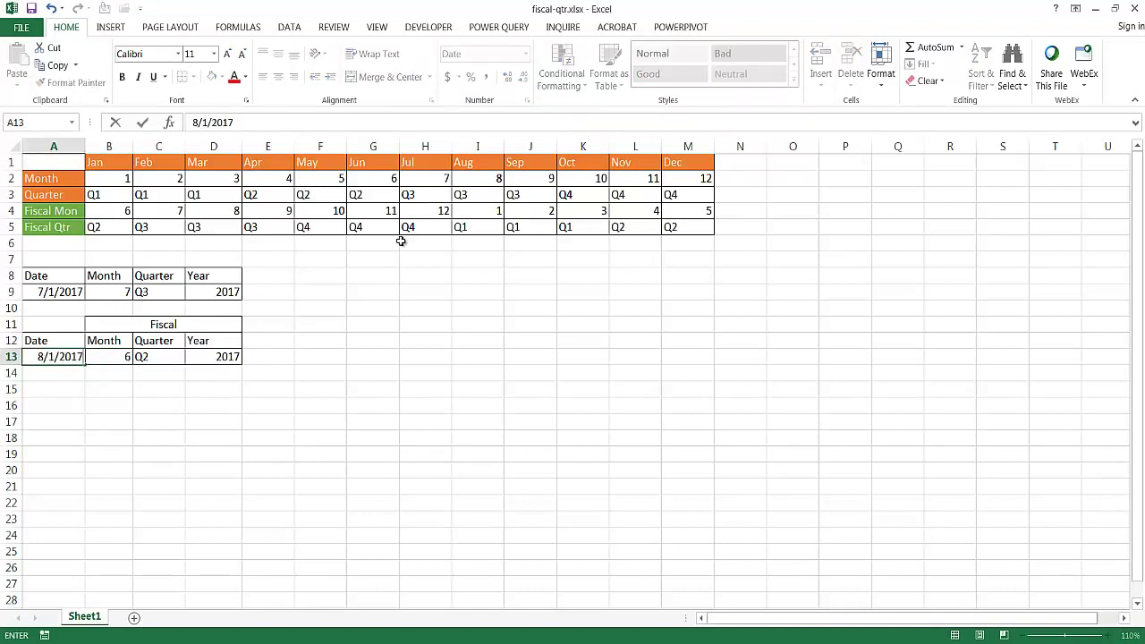
pyautogui.press('Return')
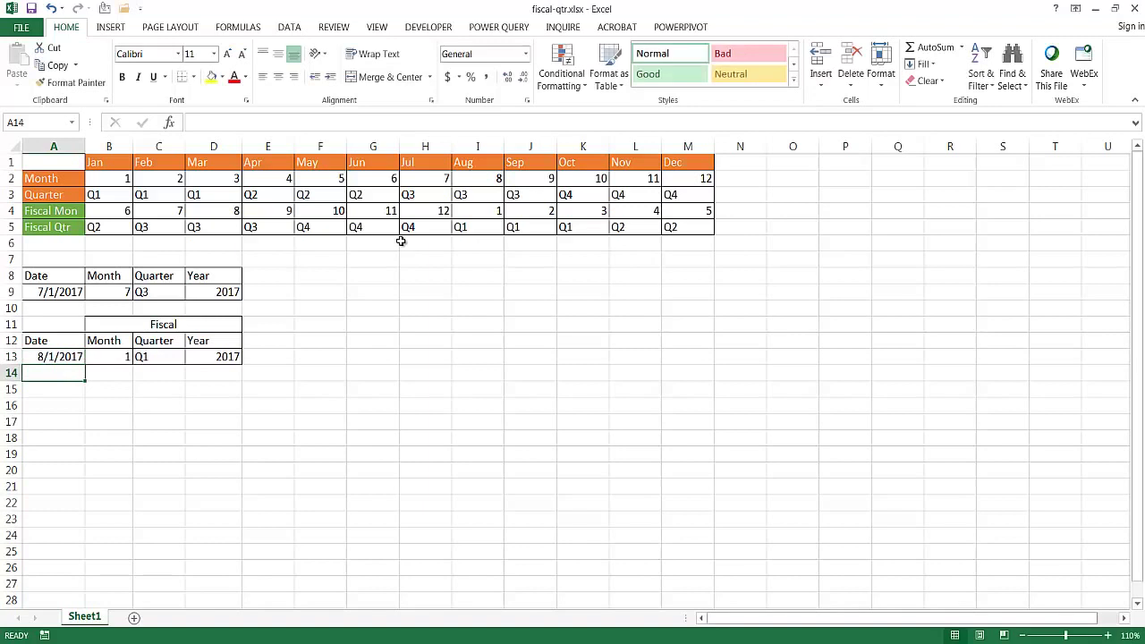
pyautogui.click(110, 357)
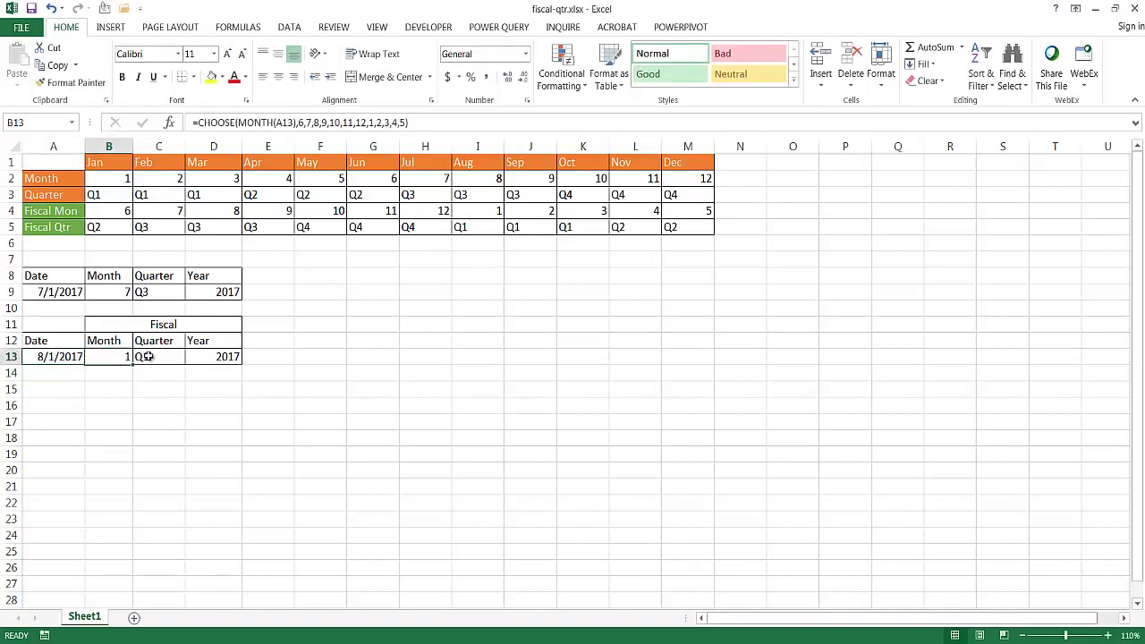
pyautogui.click(143, 357)
pyautogui.moveTo(481, 212); pyautogui.dragTo(462, 240)
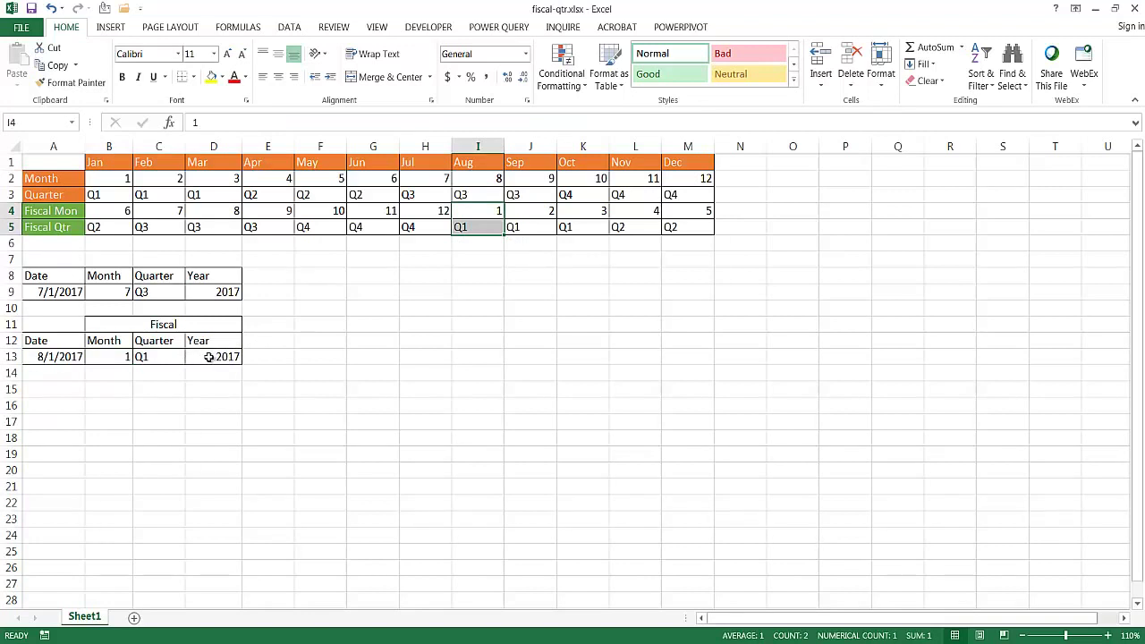
# - Extend the fiscal year formula in D13 to =YEAR(A13)+IF(MONTH(A13)>=8,1,0) and reselect the cell
pyautogui.click(208, 356)
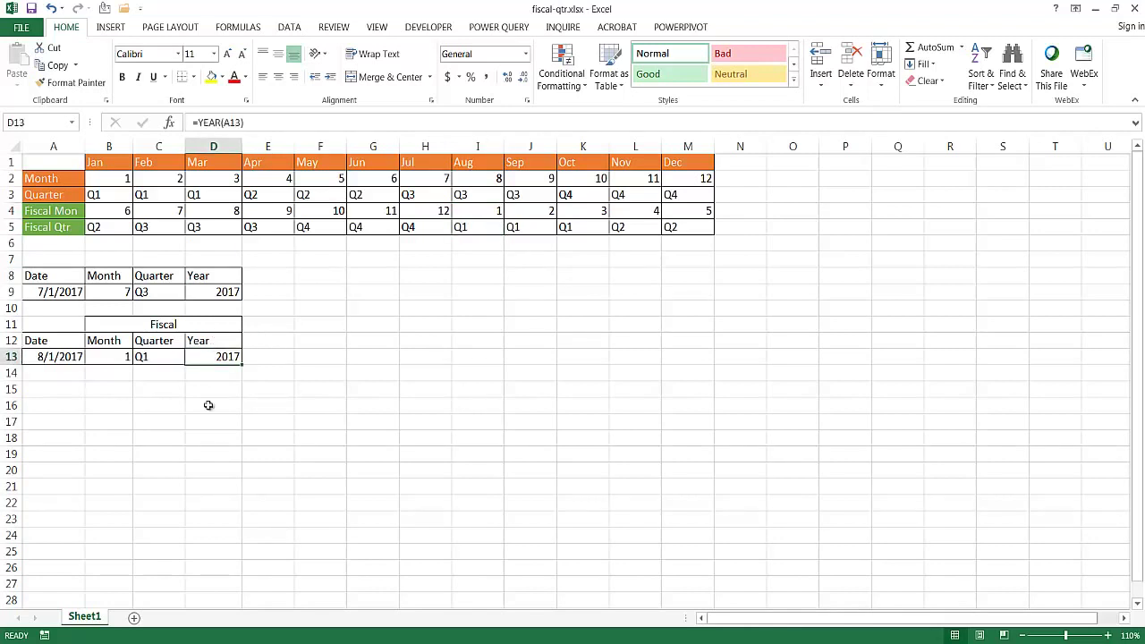
pyautogui.click(257, 122)
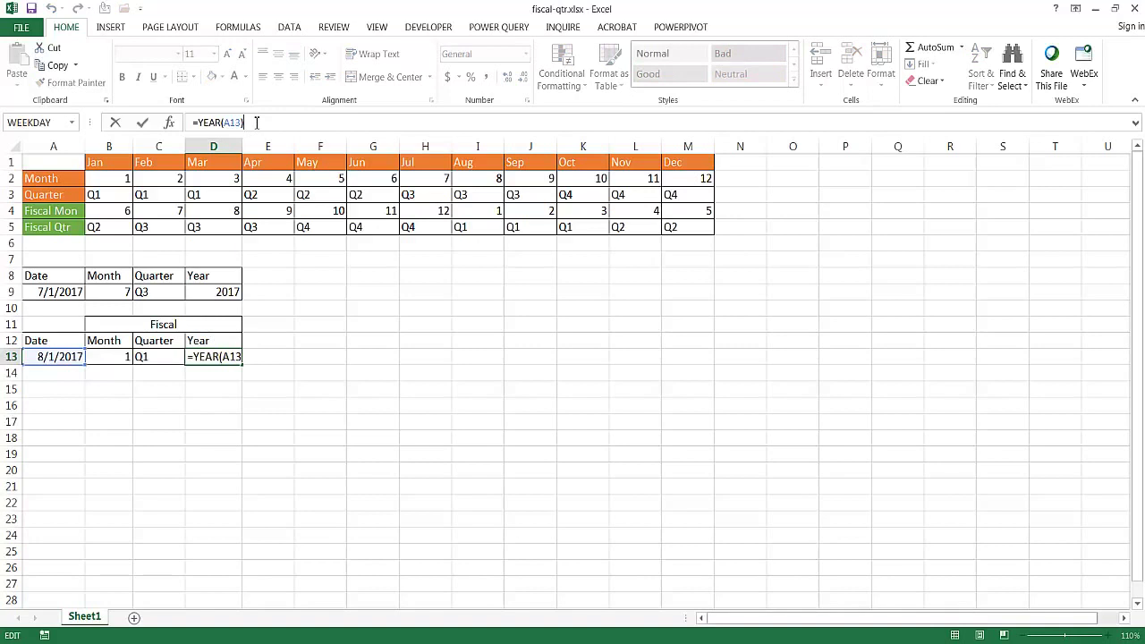
pyautogui.write('+IF(')
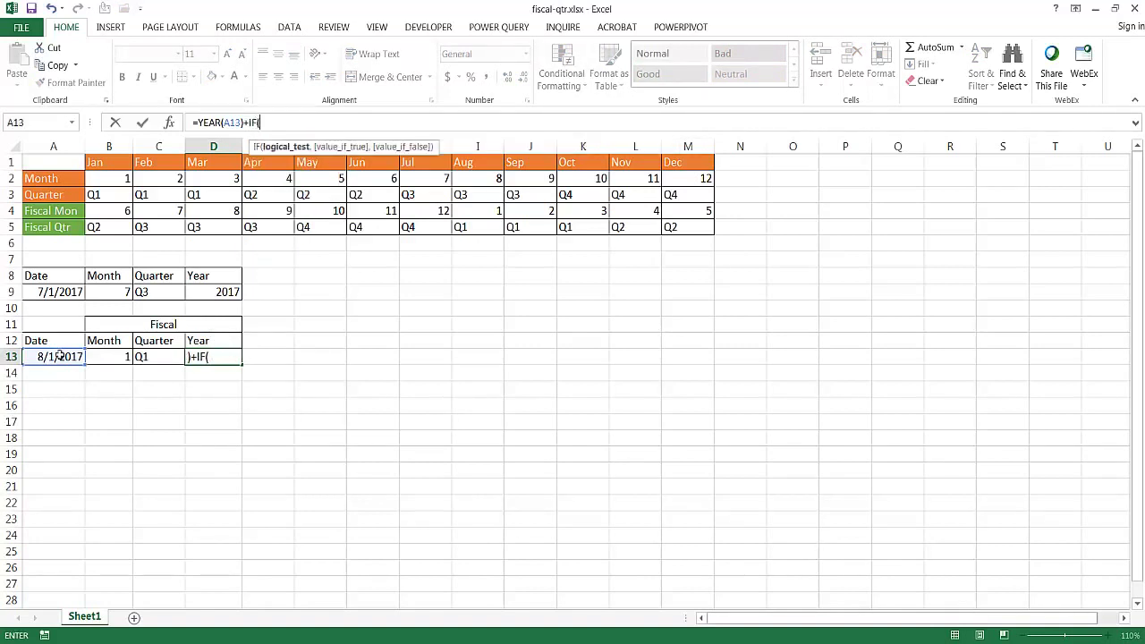
pyautogui.write('month')
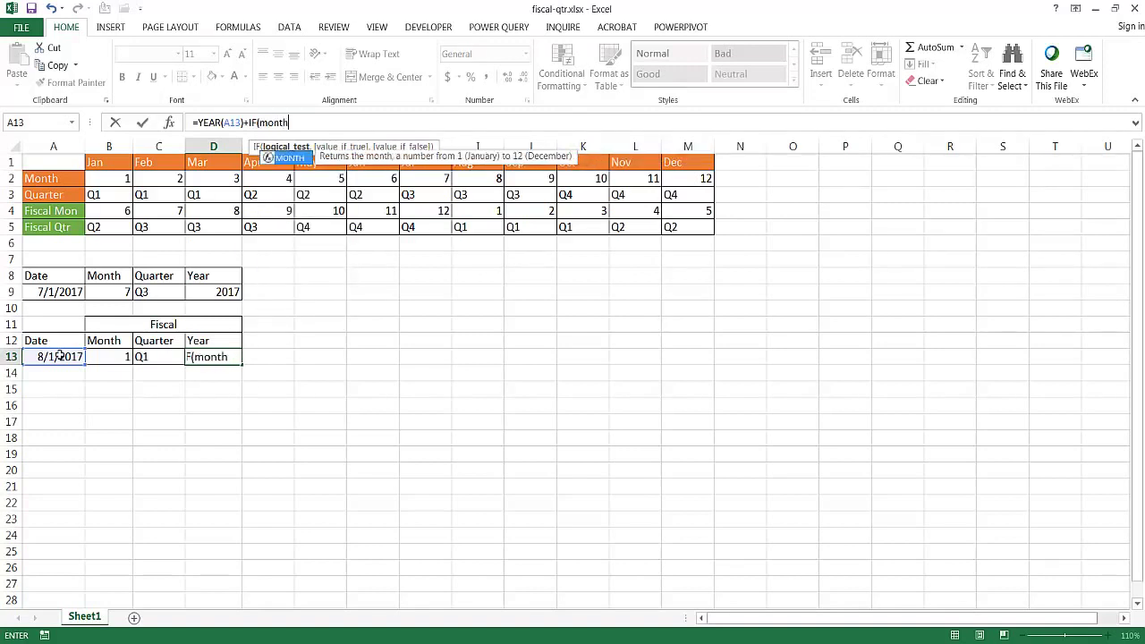
pyautogui.press('Tab')
pyautogui.click(54, 357)
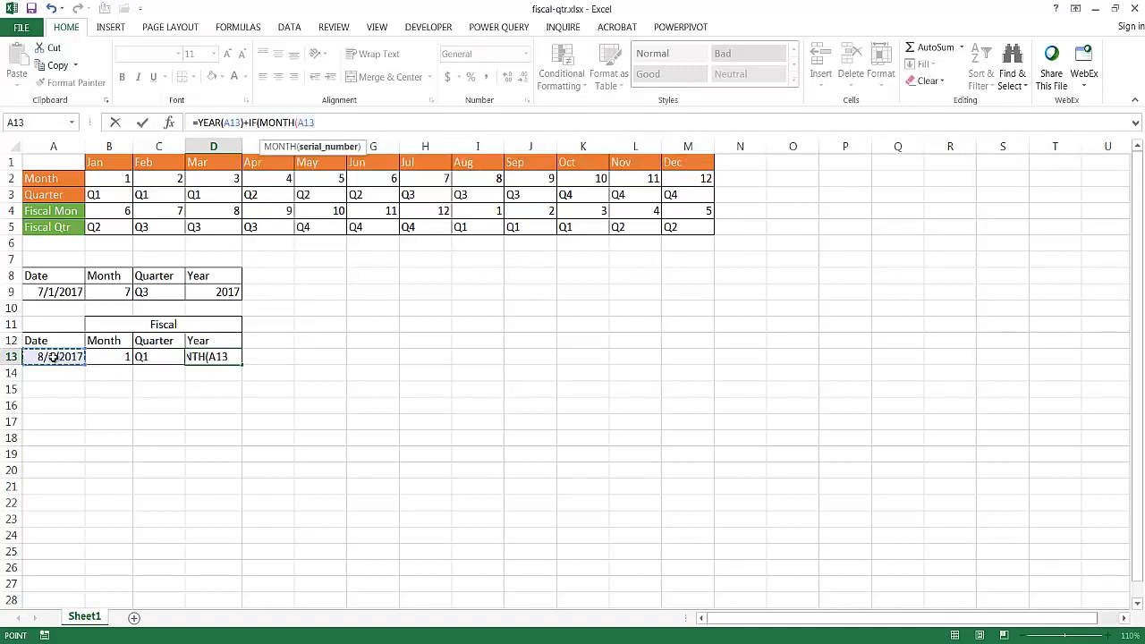
pyautogui.write(')')
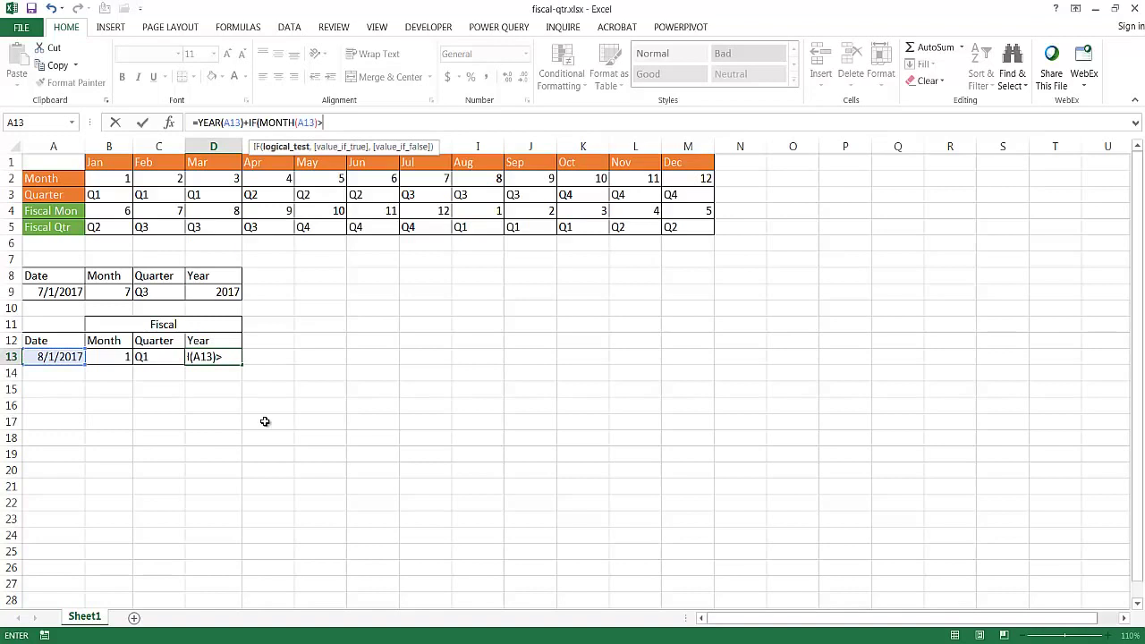
pyautogui.write('>=8')
pyautogui.write(',1')
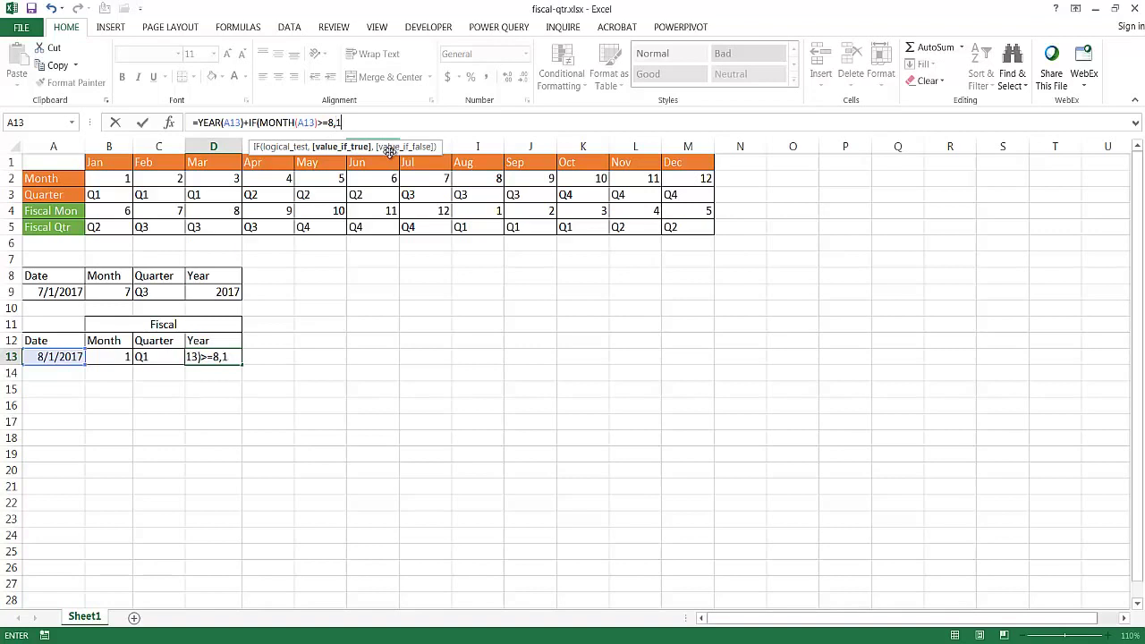
pyautogui.write(',')
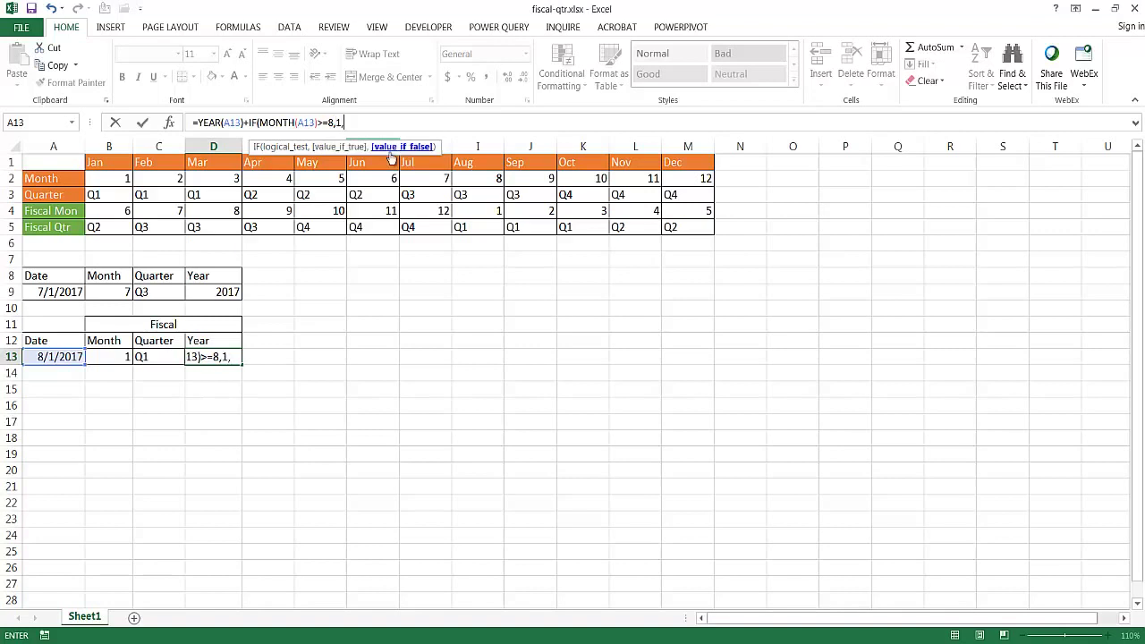
pyautogui.write('0)')
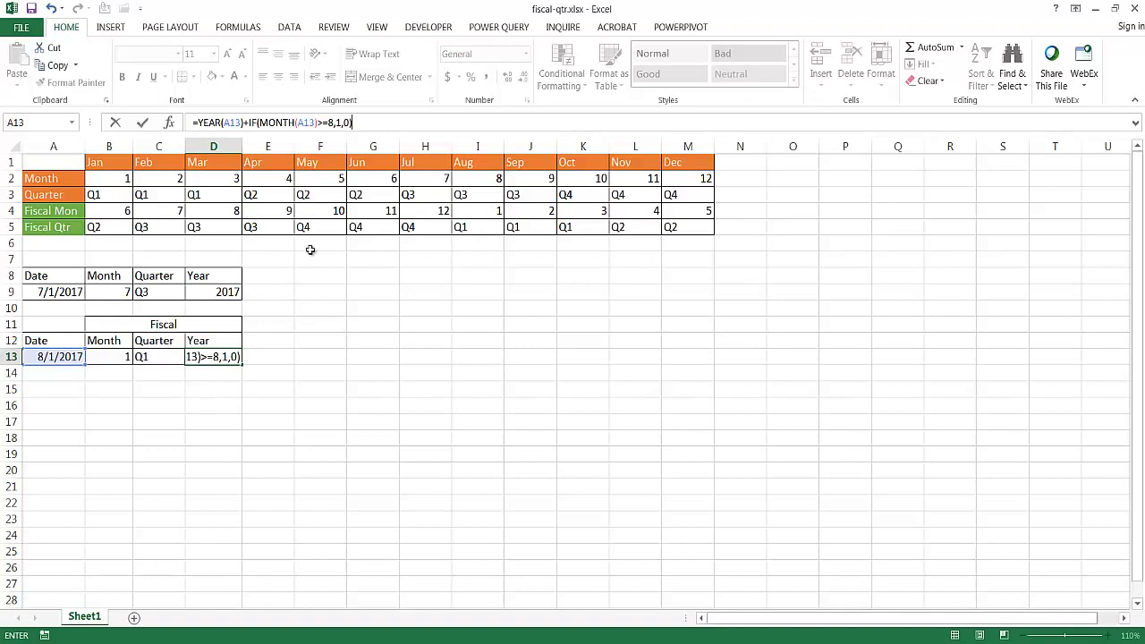
pyautogui.press('Return')
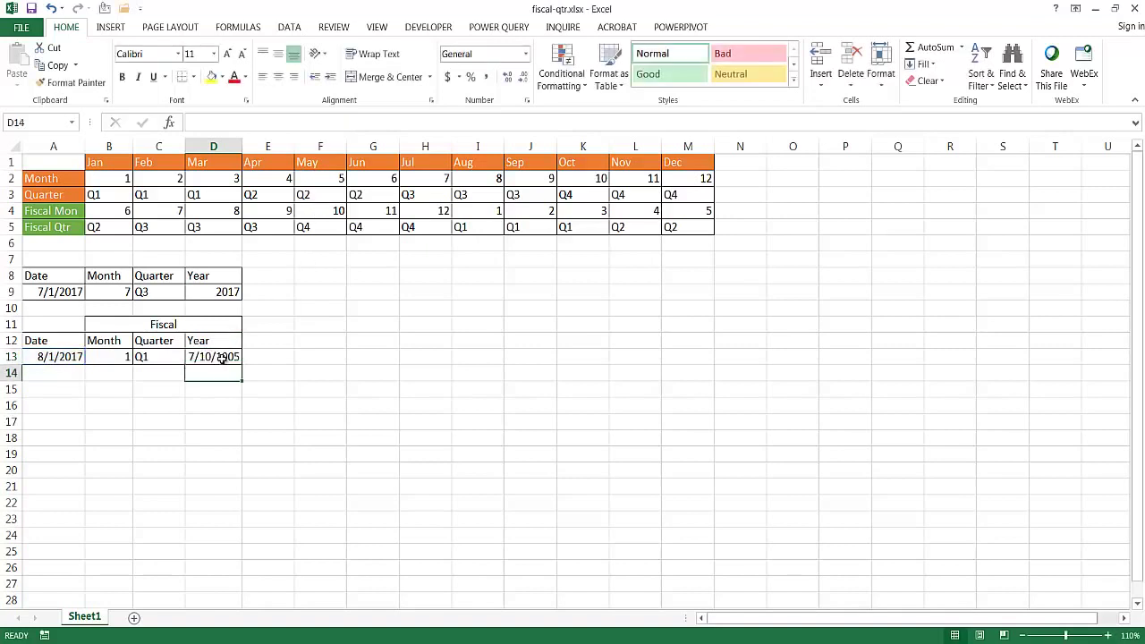
pyautogui.click(224, 358)
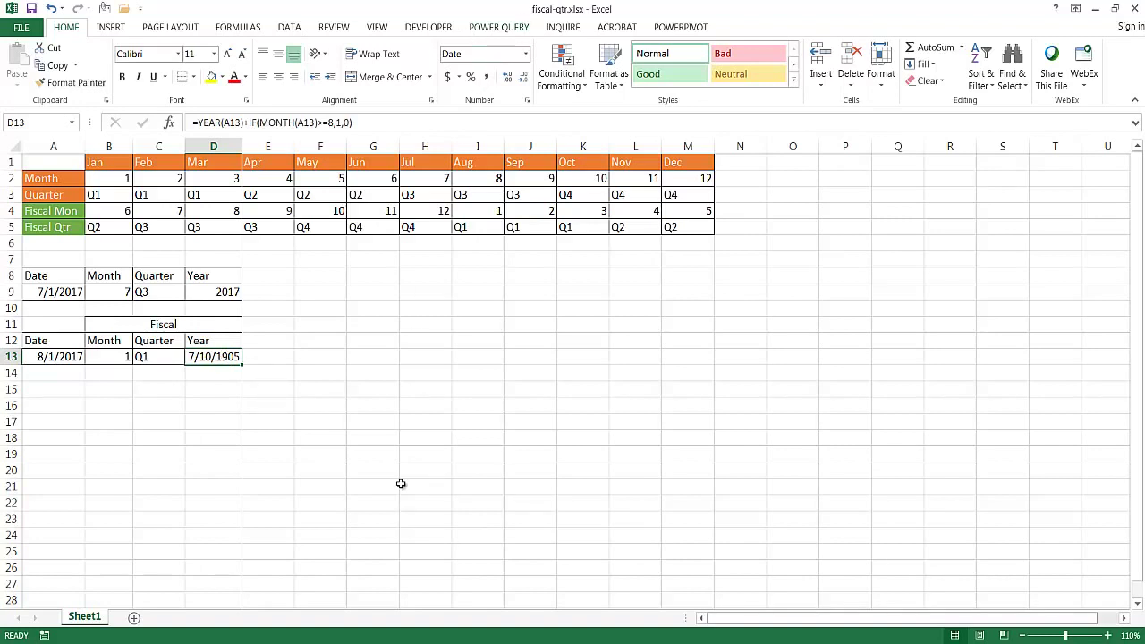
pyautogui.hotkey('ctrl', '1')
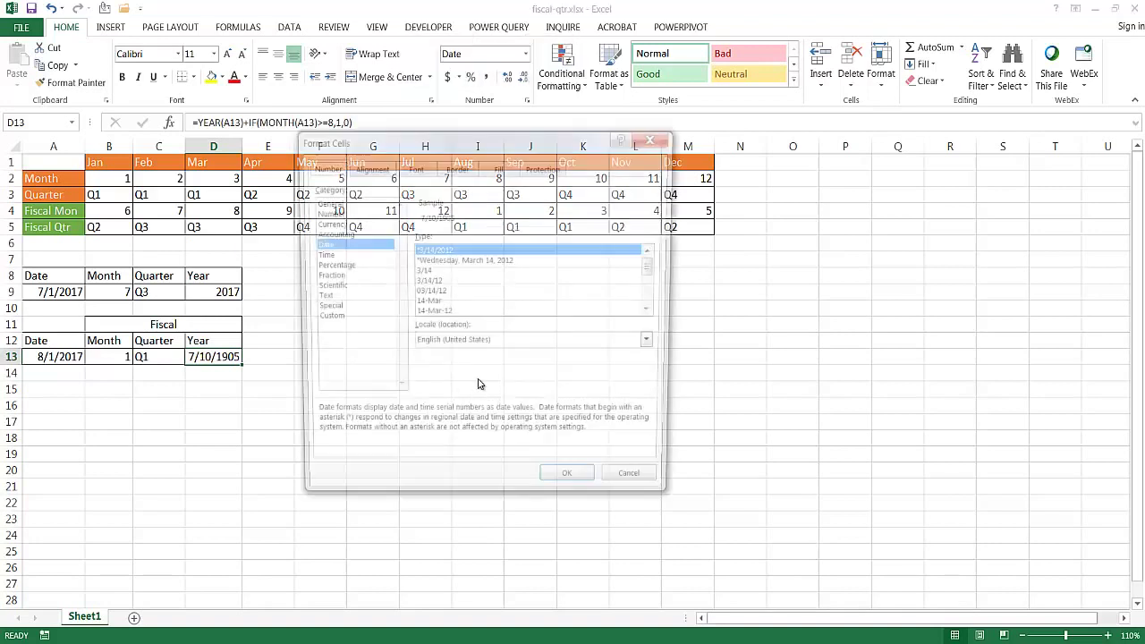
pyautogui.click(324, 203)
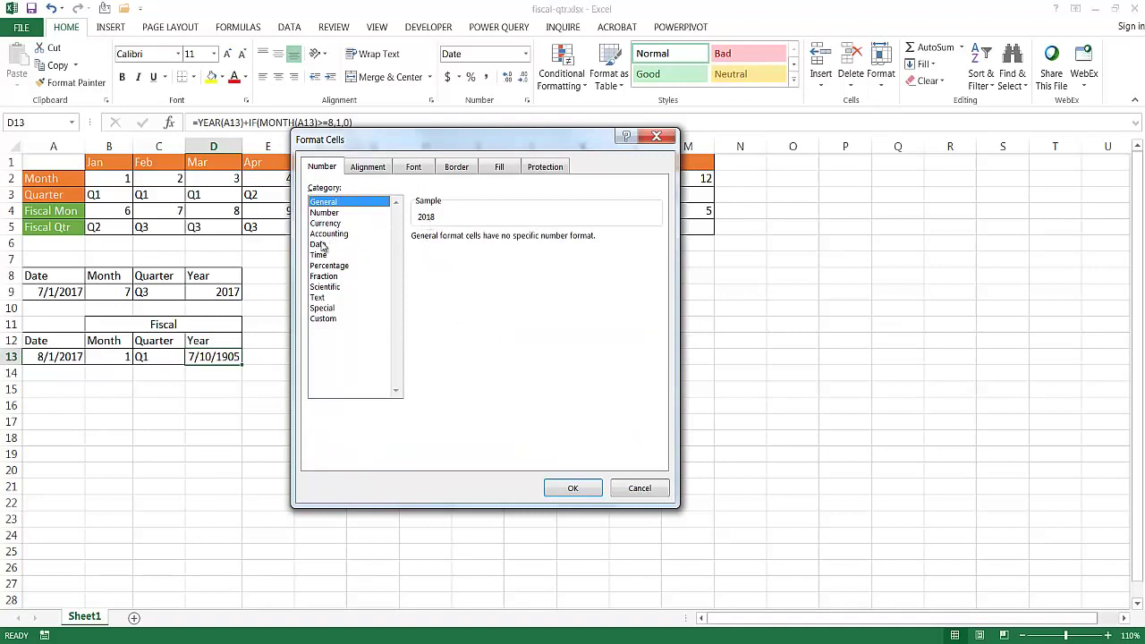
pyautogui.click(641, 491)
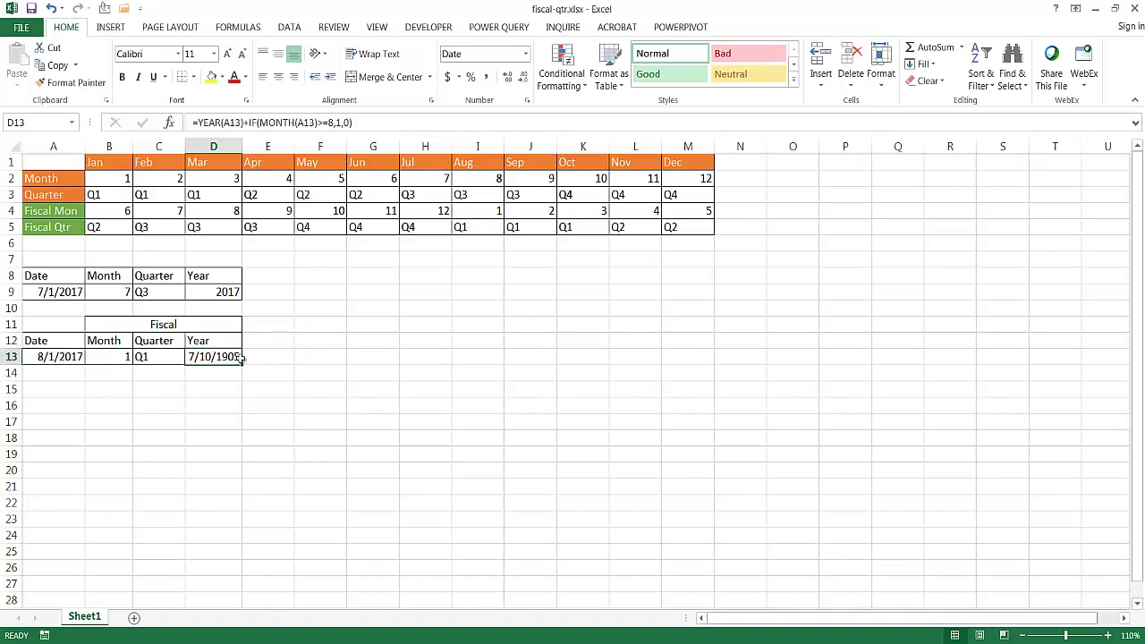
# - Set the number format of the fiscal year cell D13 to General
pyautogui.click(525, 53)
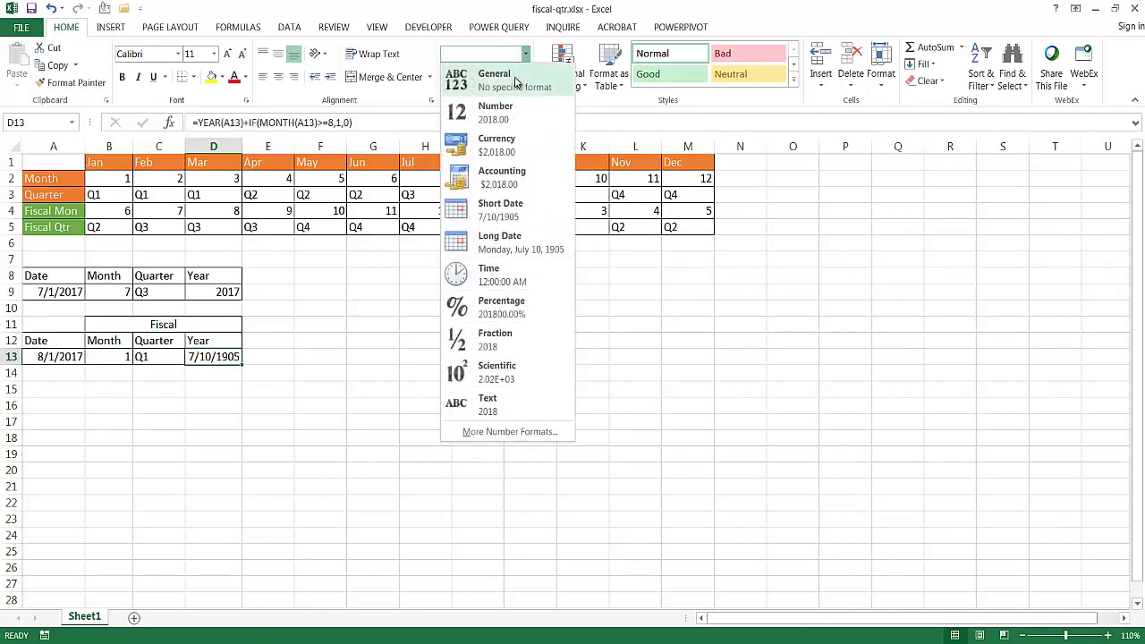
pyautogui.click(516, 82)
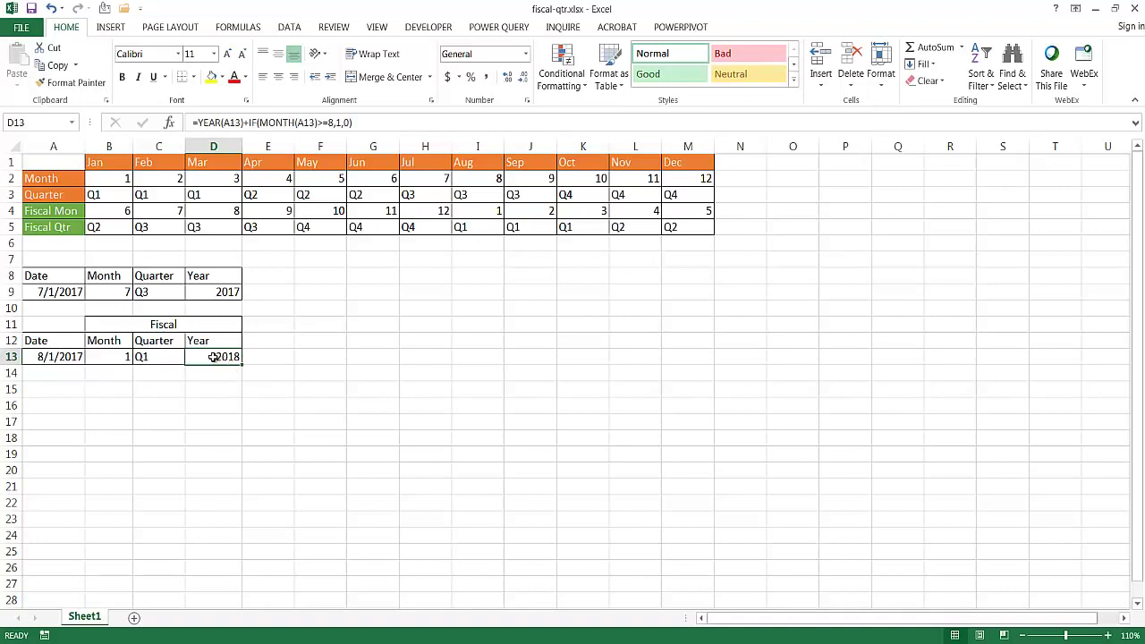
# - Test the fiscal formulas with the date 1/1/2017 in A13, checking the year, month and quarter cells
pyautogui.click(58, 360)
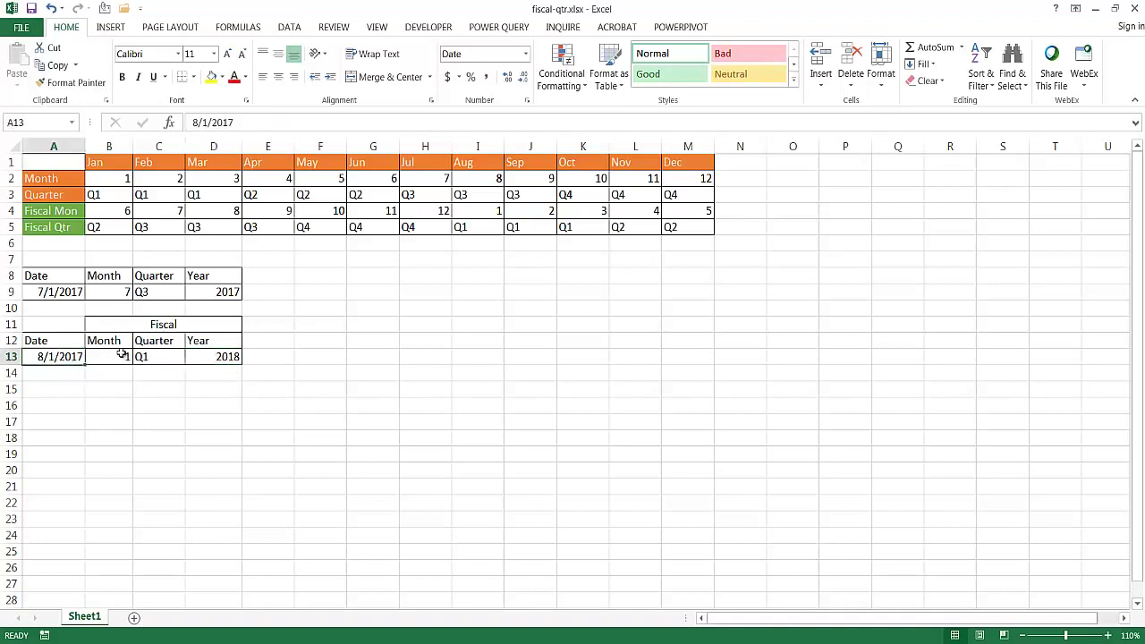
pyautogui.write('1')
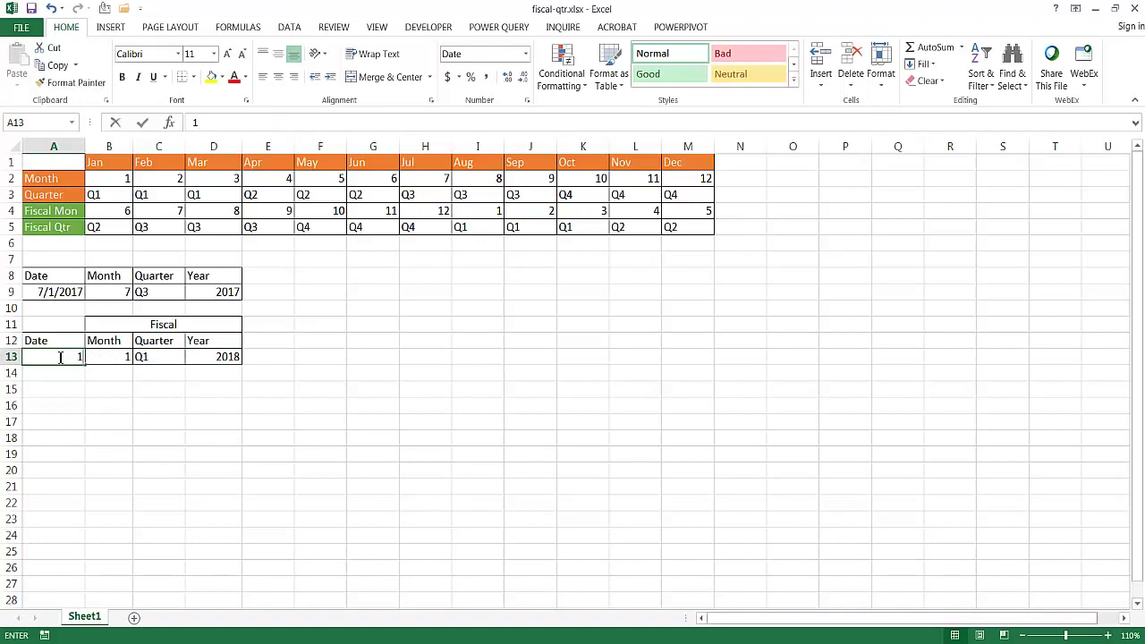
pyautogui.write('/1/2017')
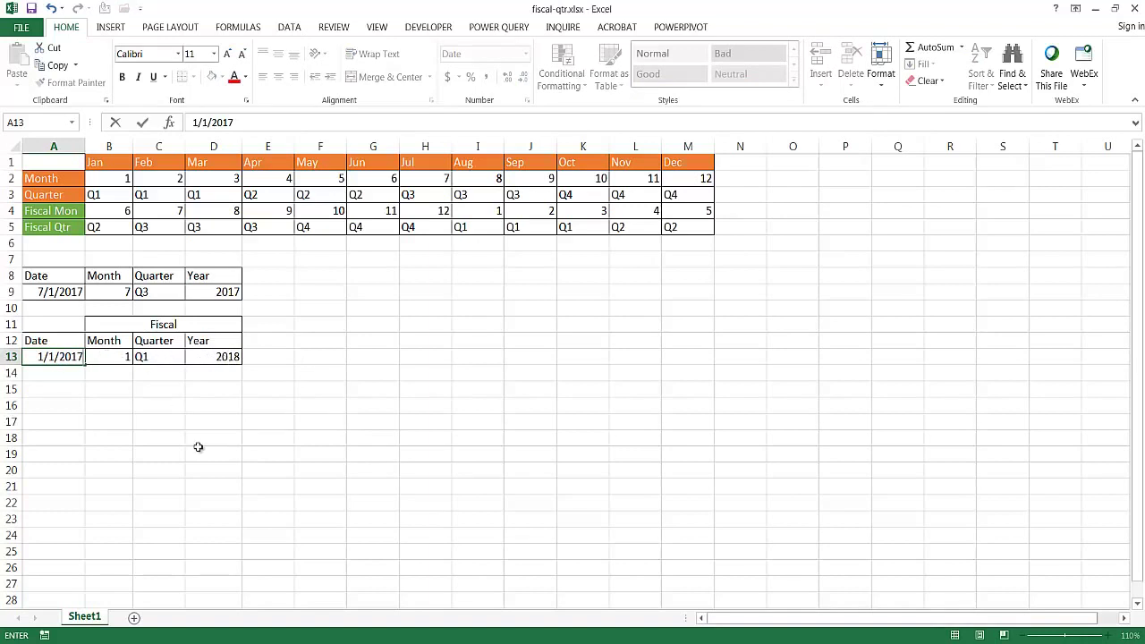
pyautogui.press('Return')
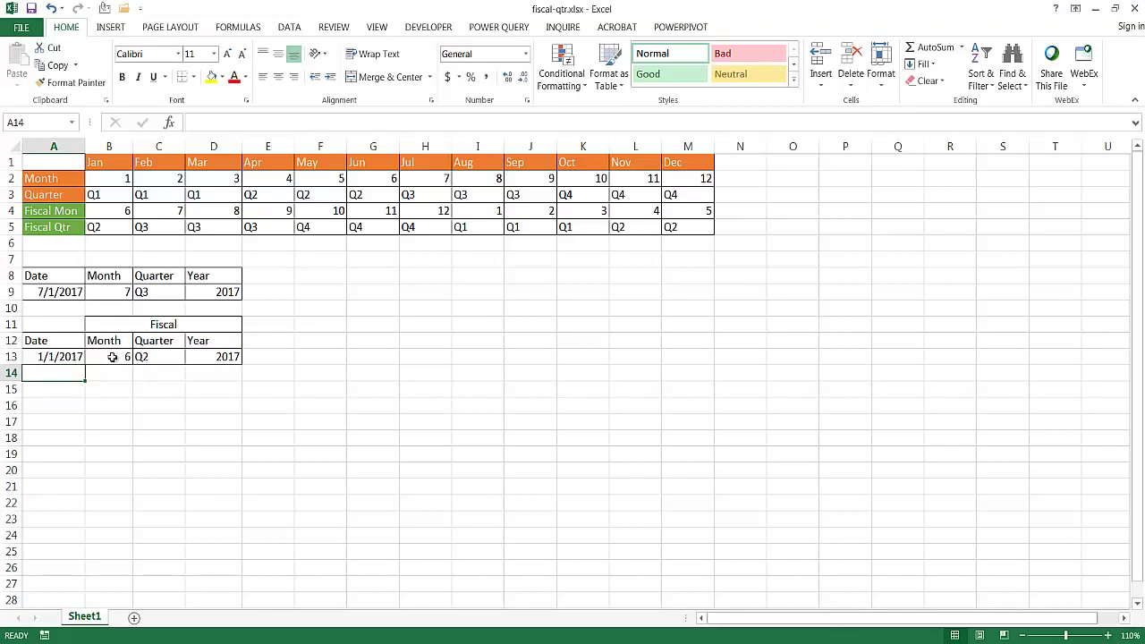
pyautogui.click(215, 357)
pyautogui.click(109, 357)
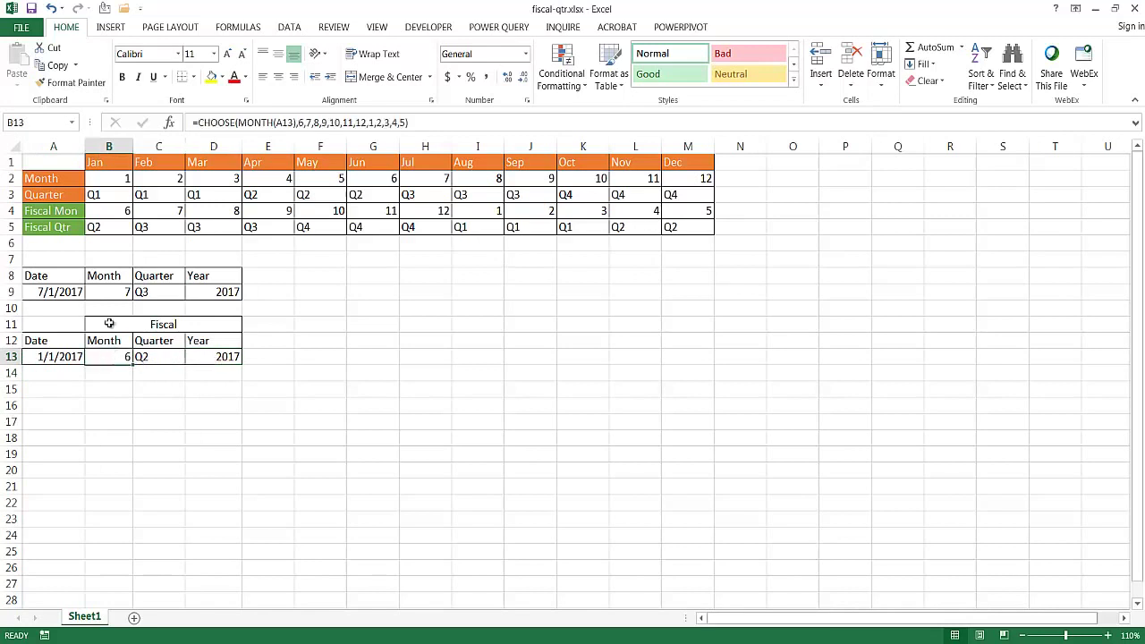
pyautogui.click(161, 356)
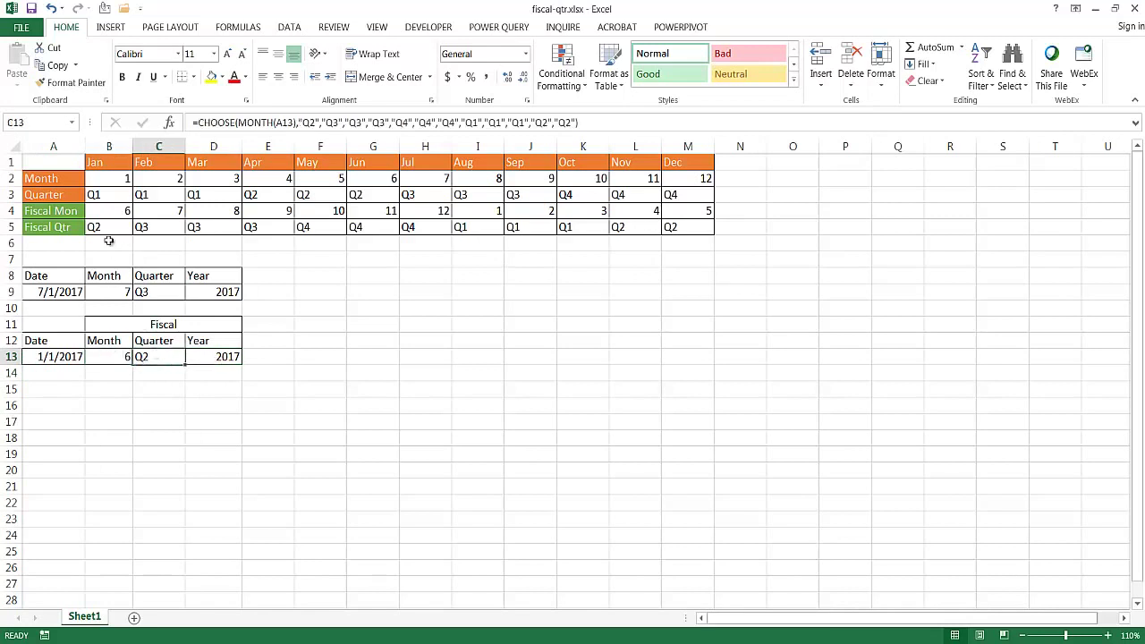
# - Set the date in A13 to 5/1/2017 and check the fiscal month, quarter and year cells
pyautogui.click(57, 356)
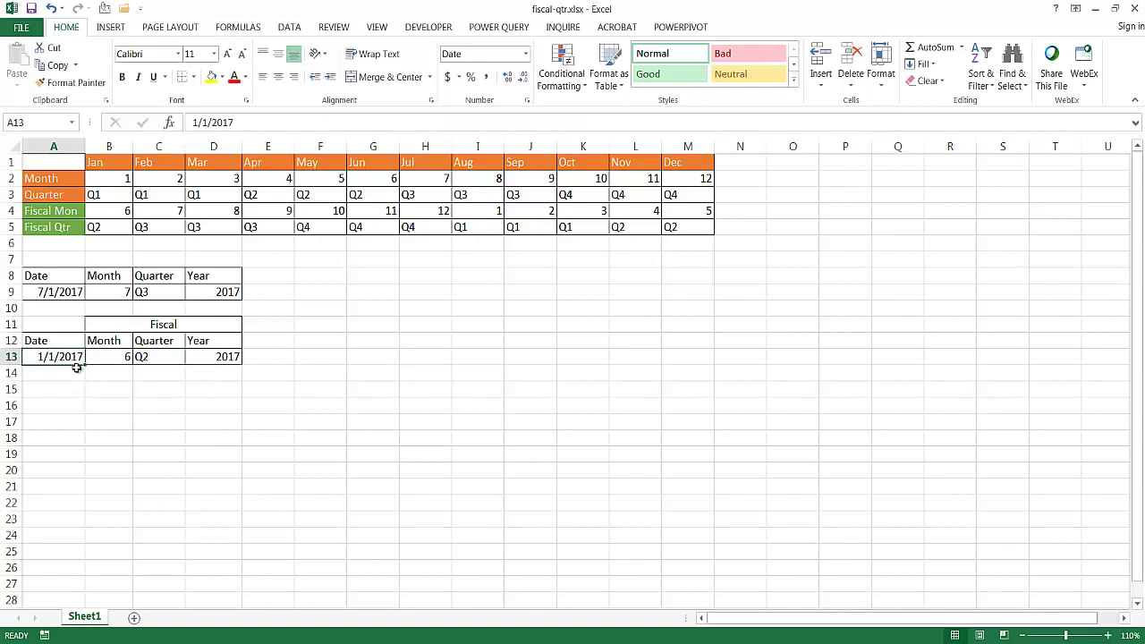
pyautogui.write('5/1/2017')
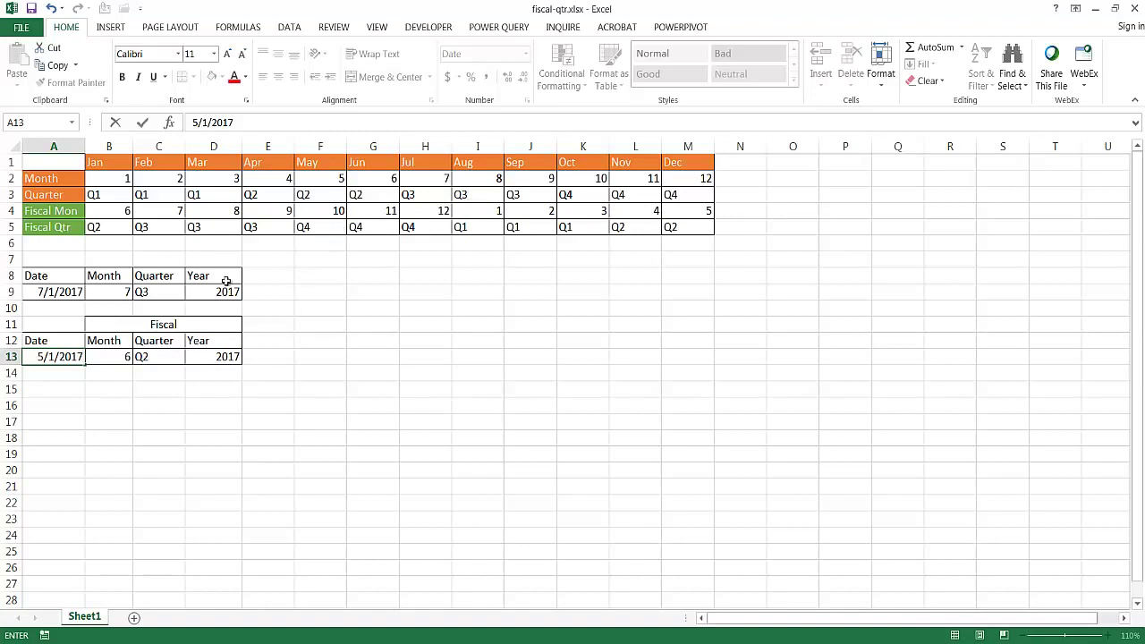
pyautogui.press('Escape')
pyautogui.press('Return')
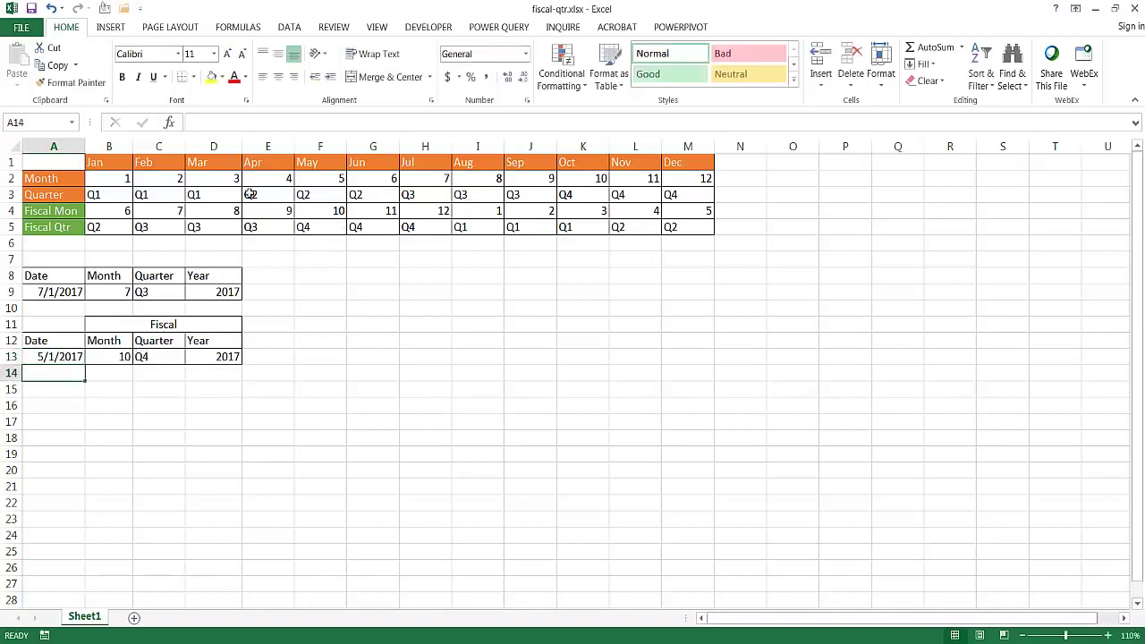
pyautogui.click(121, 356)
pyautogui.click(162, 356)
pyautogui.click(217, 359)
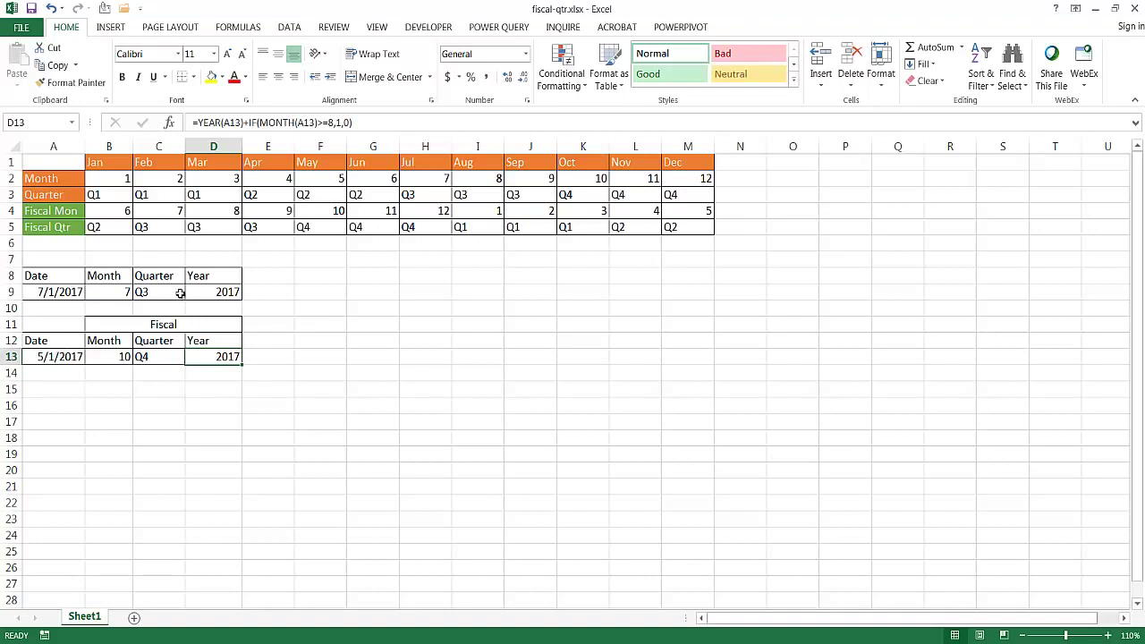
# - Review the calendar month, quarter and year formulas in B9:D9 and the fiscal formulas in B13:D13
pyautogui.moveTo(70, 279); pyautogui.dragTo(204, 288)
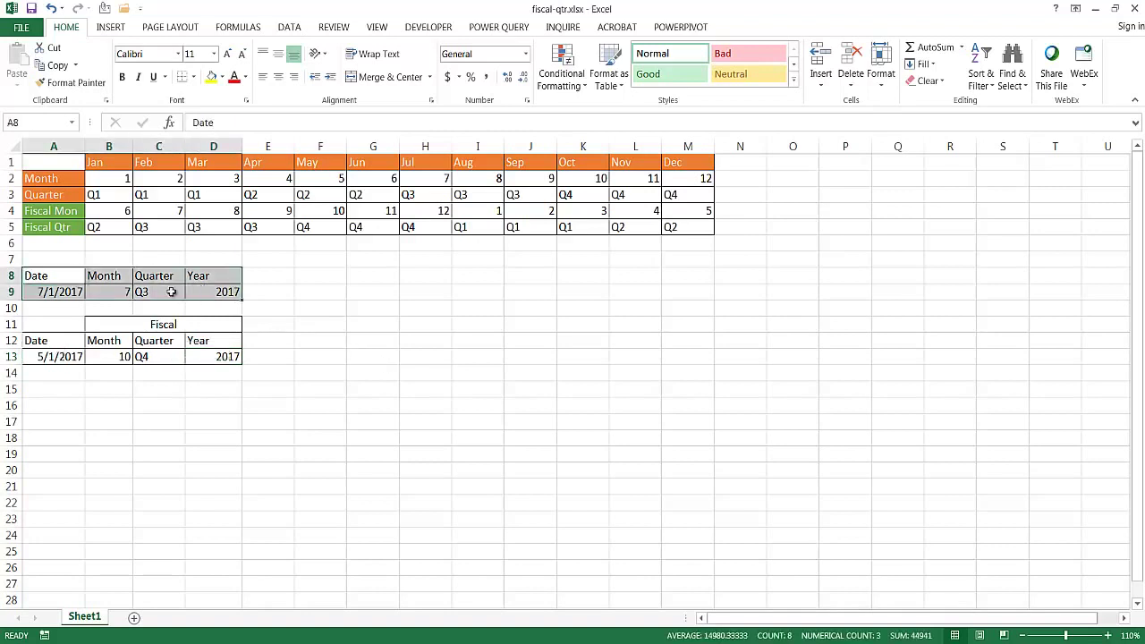
pyautogui.click(116, 292)
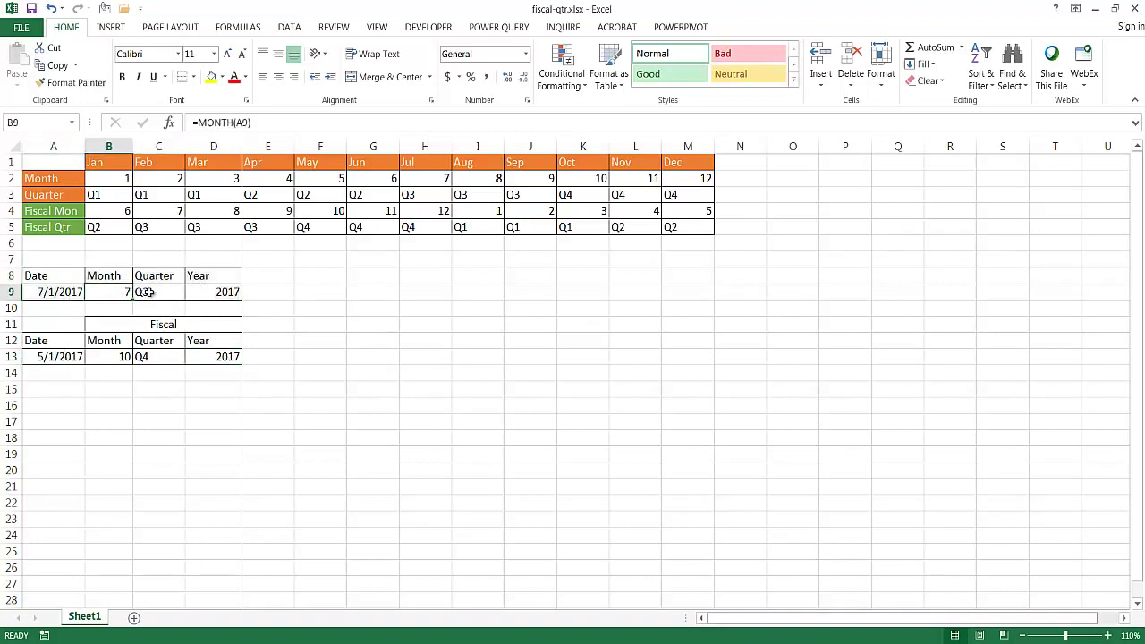
pyautogui.click(147, 293)
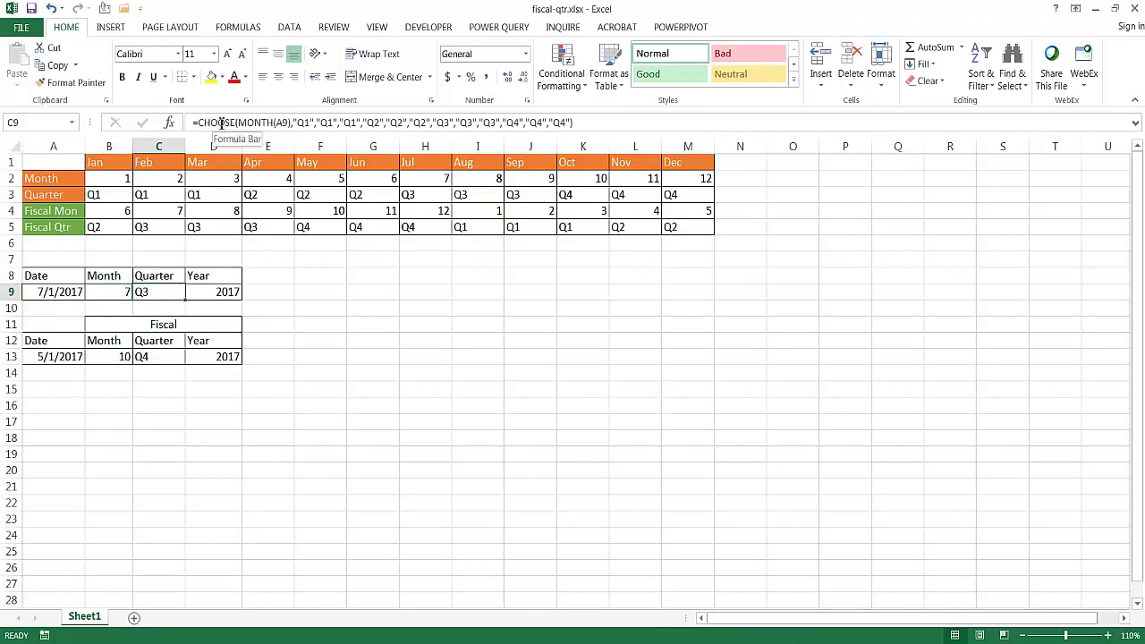
pyautogui.click(225, 296)
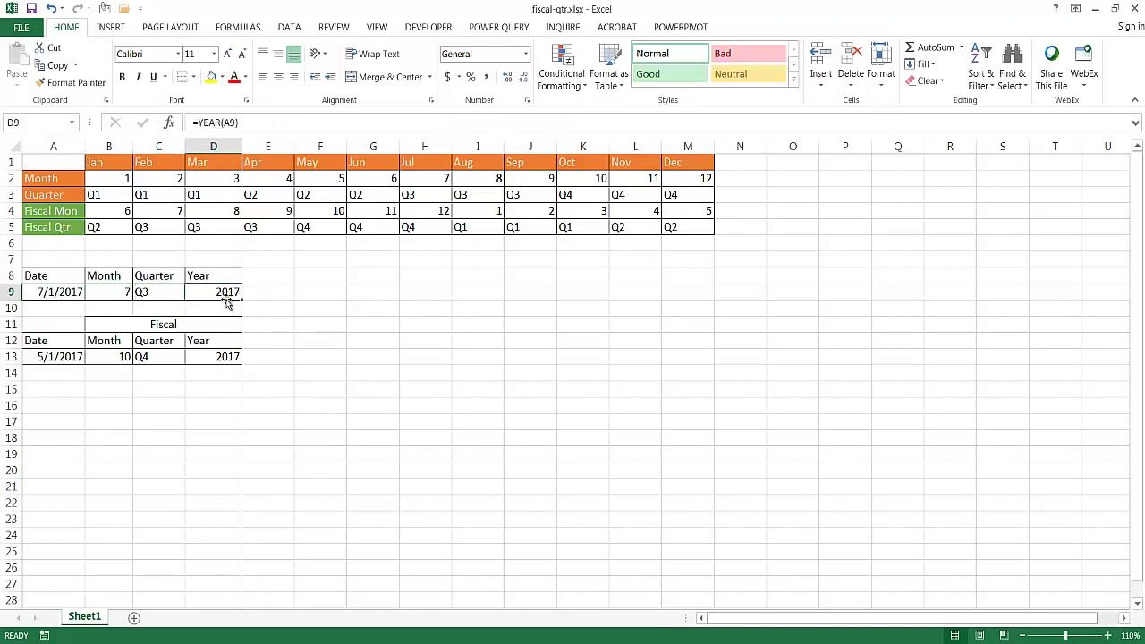
pyautogui.click(175, 407)
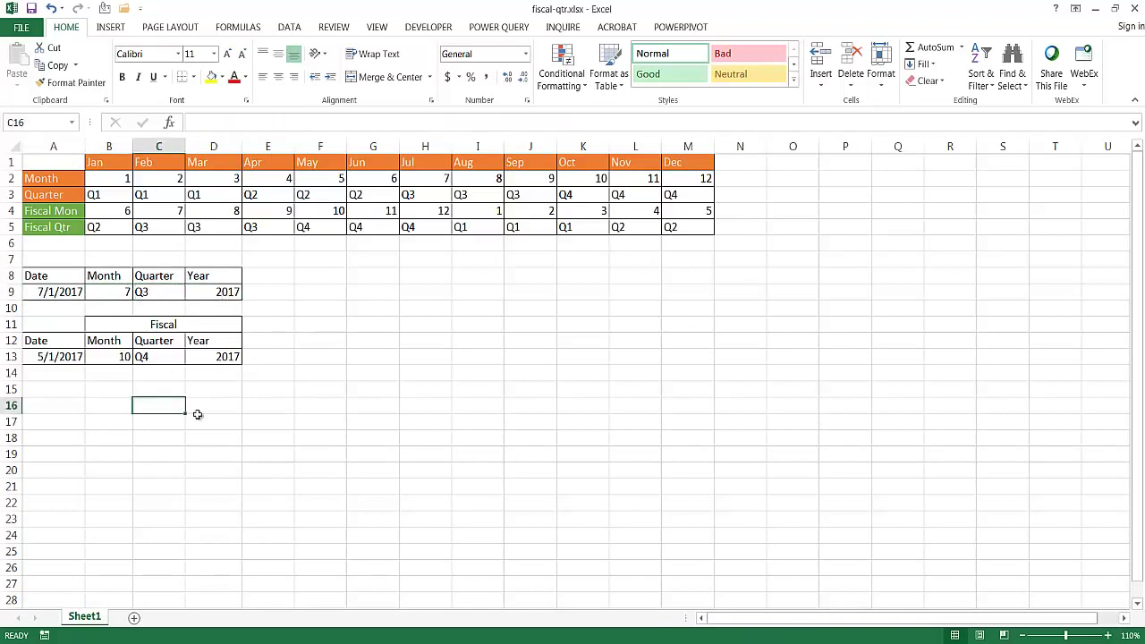
pyautogui.click(128, 324)
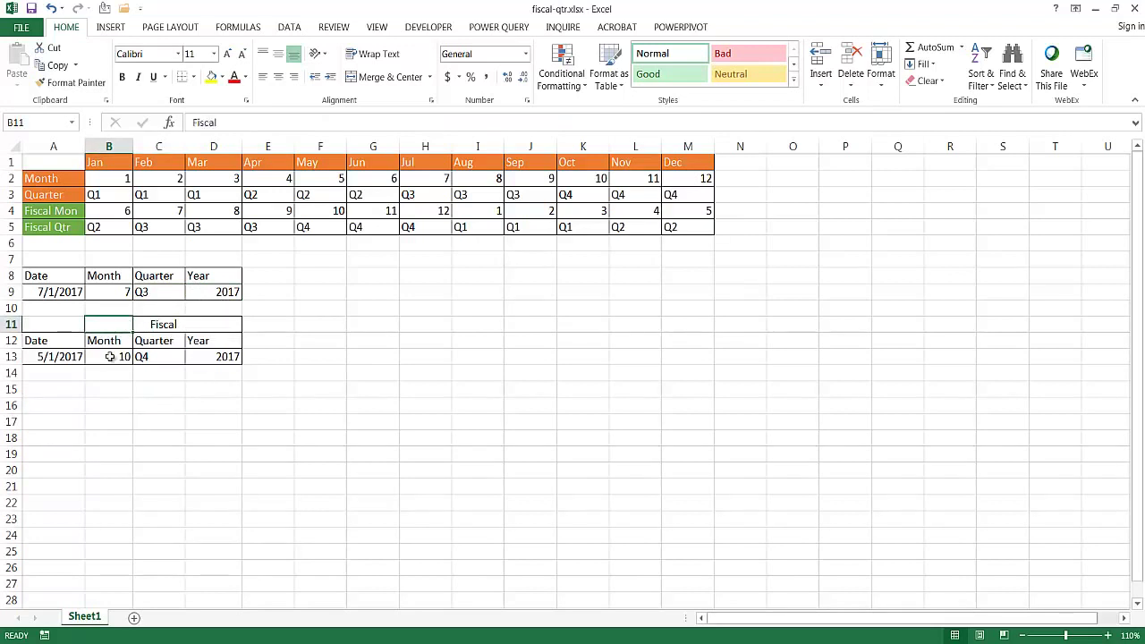
pyautogui.click(110, 356)
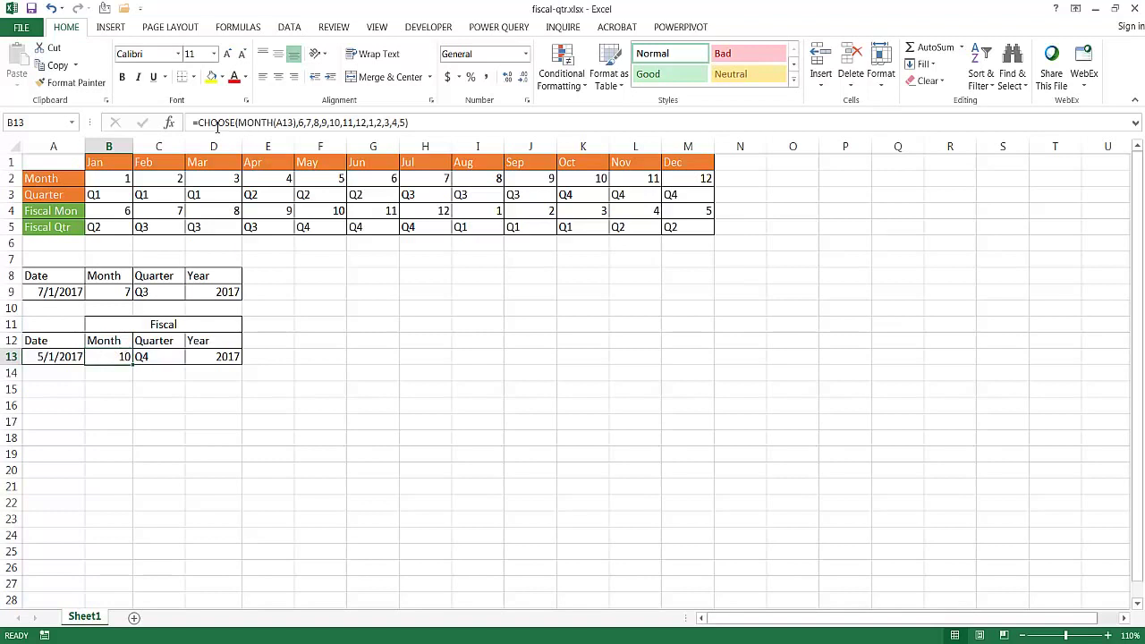
pyautogui.click(160, 357)
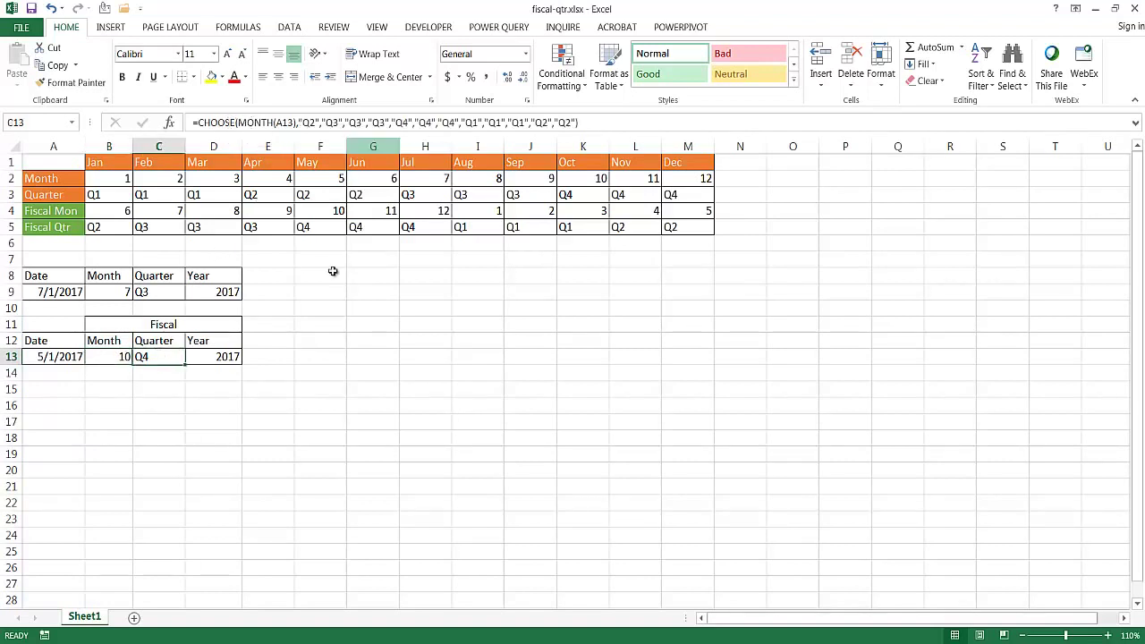
pyautogui.click(219, 356)
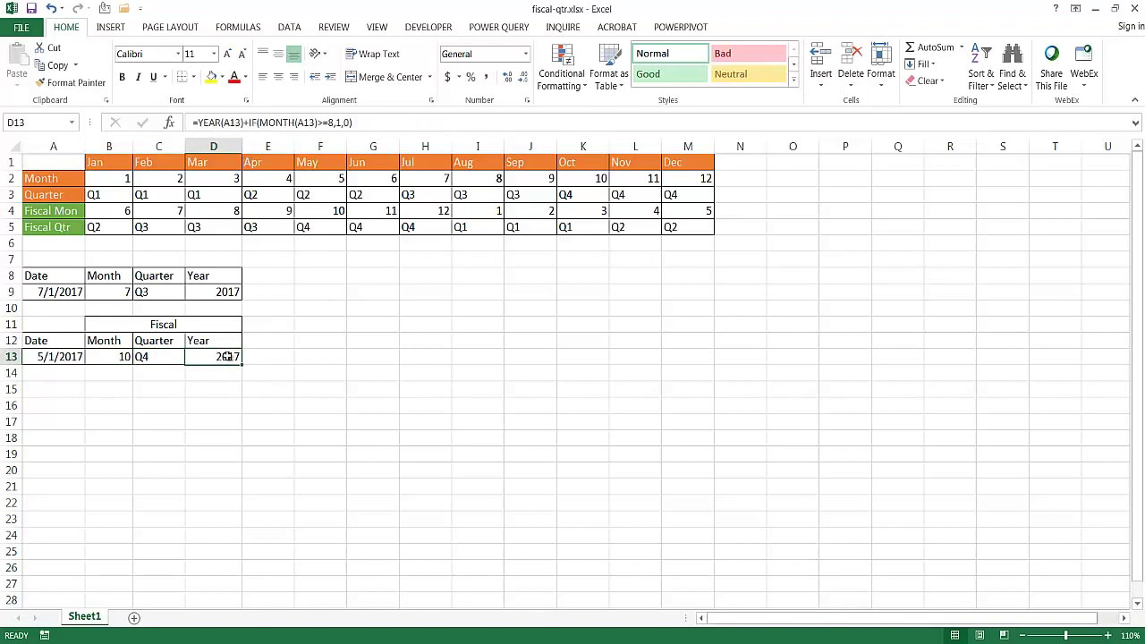